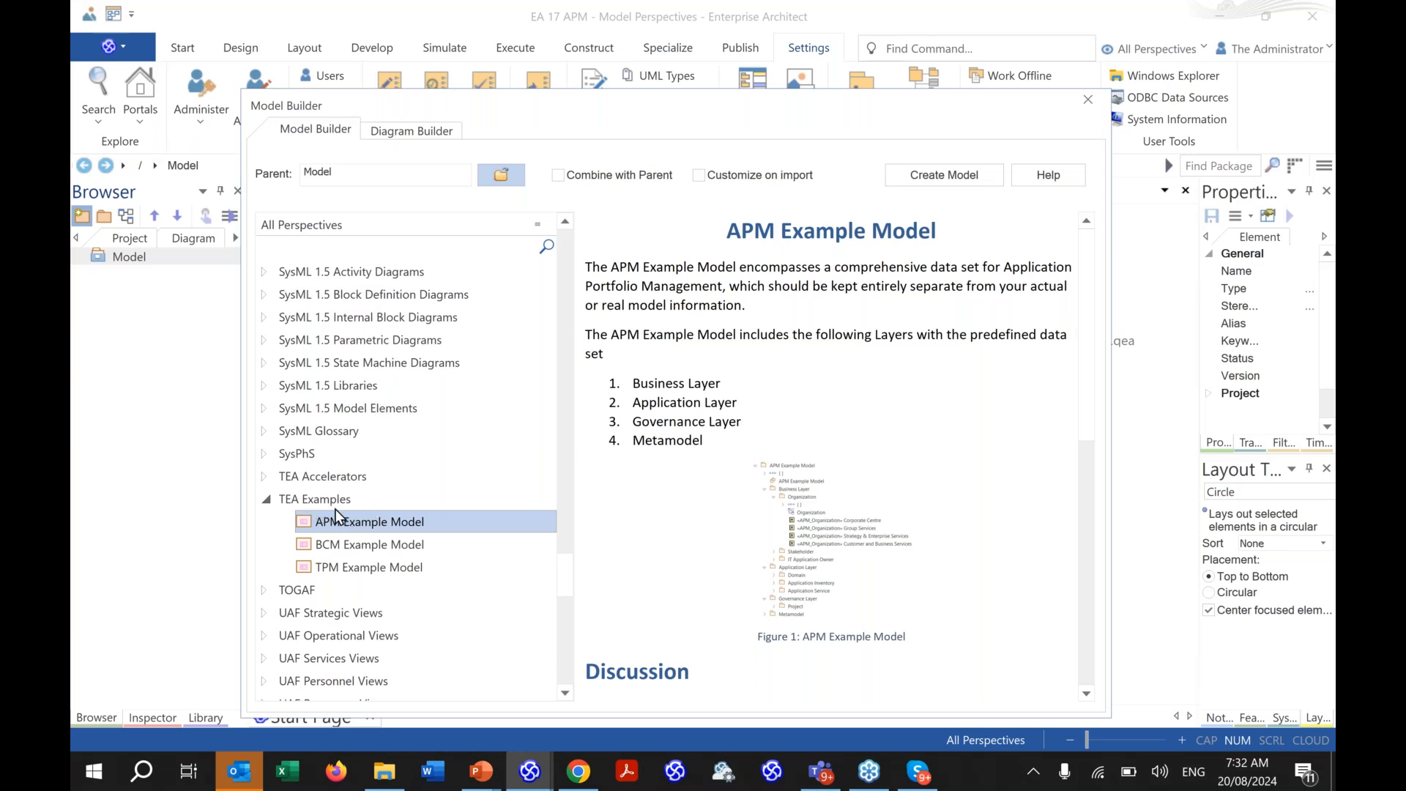
# - Create a model from the APM Accelerator Technology pattern under TEA Accelerators in Model Builder
pyautogui.click(266, 473)
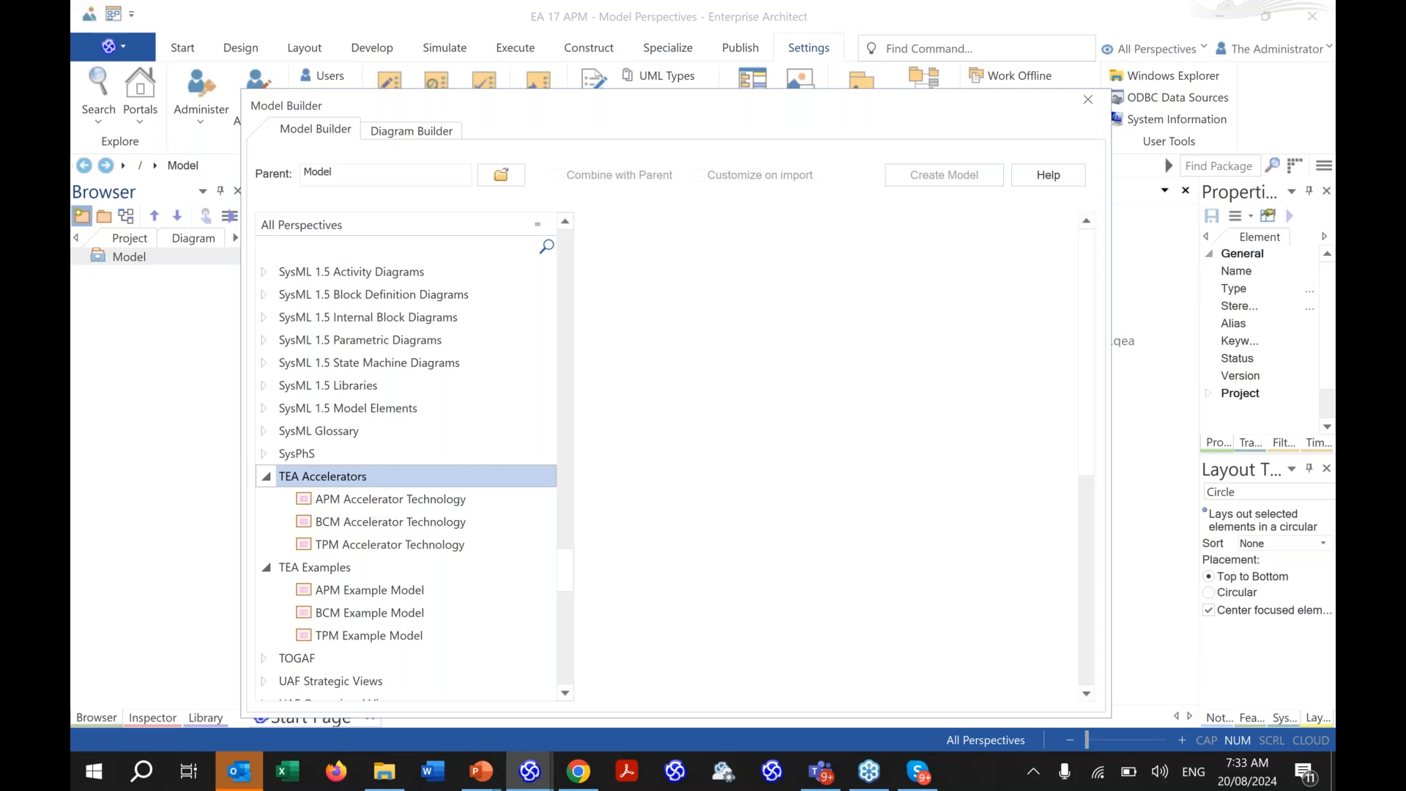
pyautogui.click(371, 501)
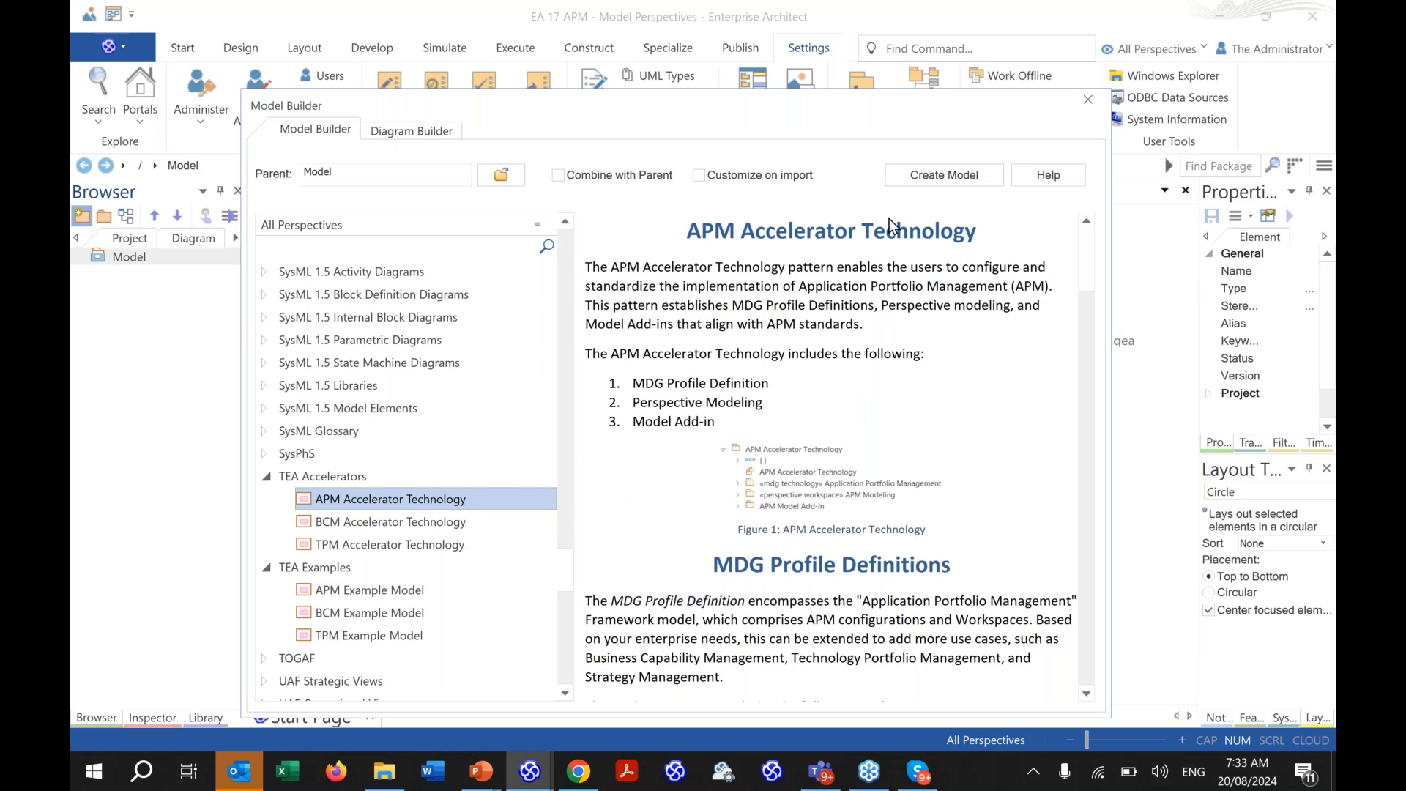
pyautogui.click(917, 180)
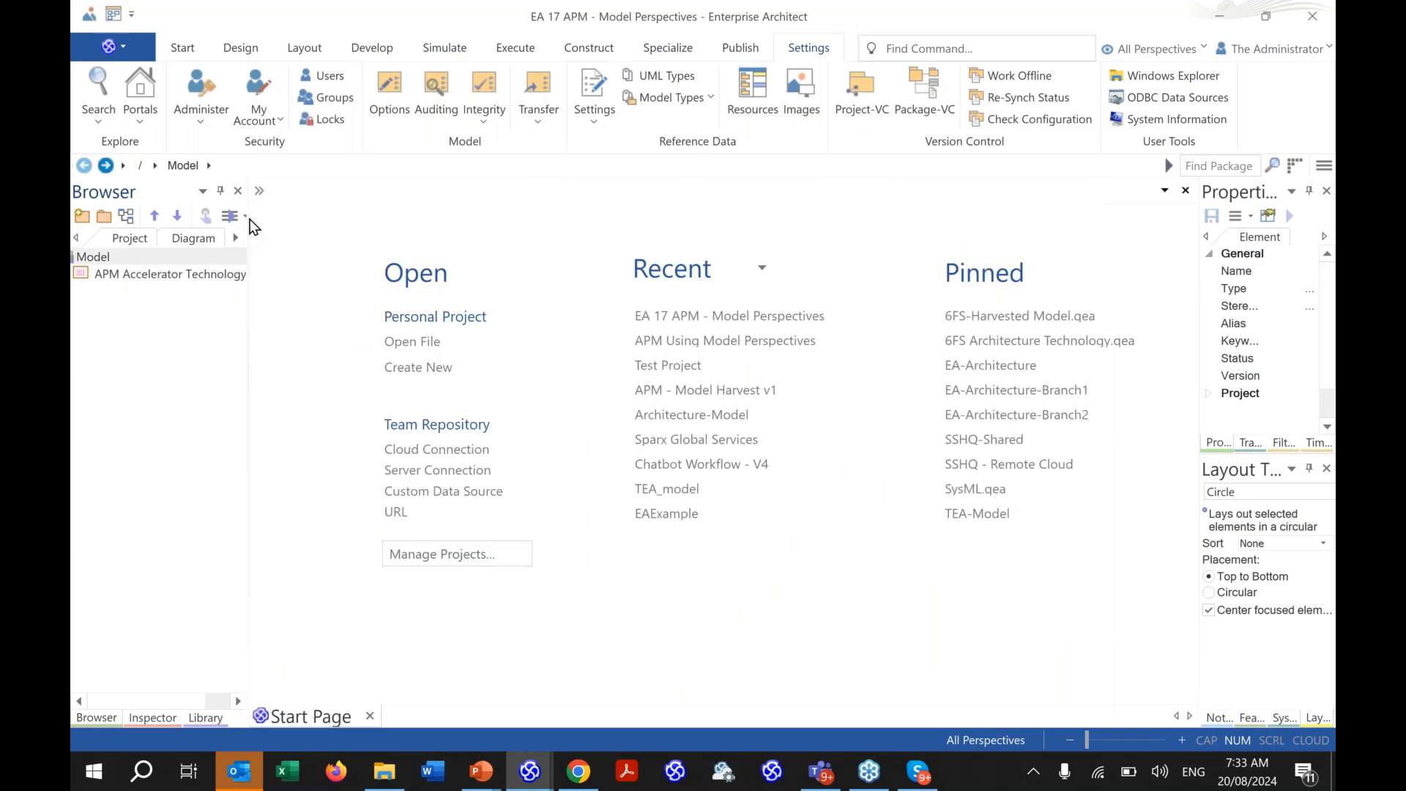
# - Widen the Browser and expand APM Accelerator Technology and its «mdg technology» Application Portfolio Management package
pyautogui.moveTo(248, 221); pyautogui.dragTo(372, 245)
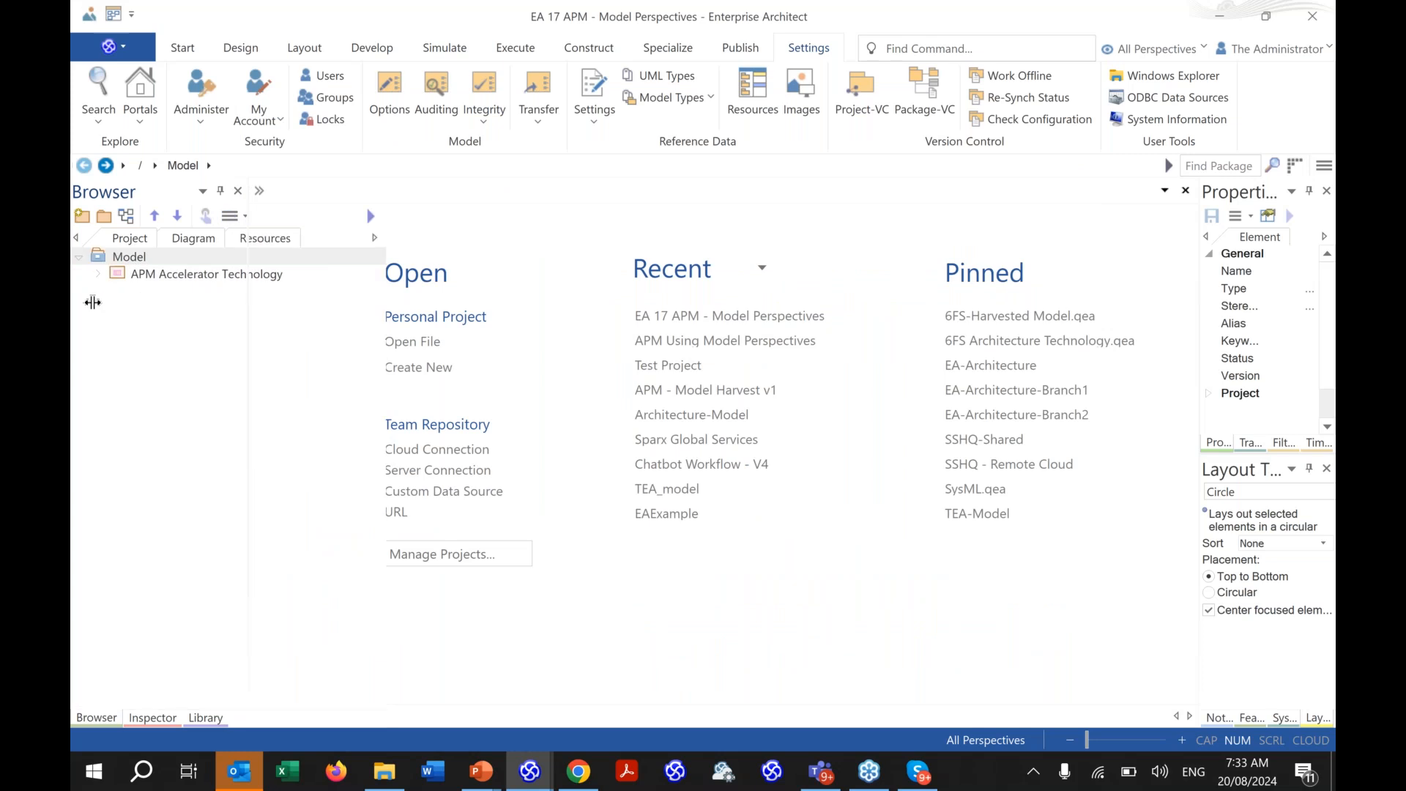
pyautogui.click(99, 275)
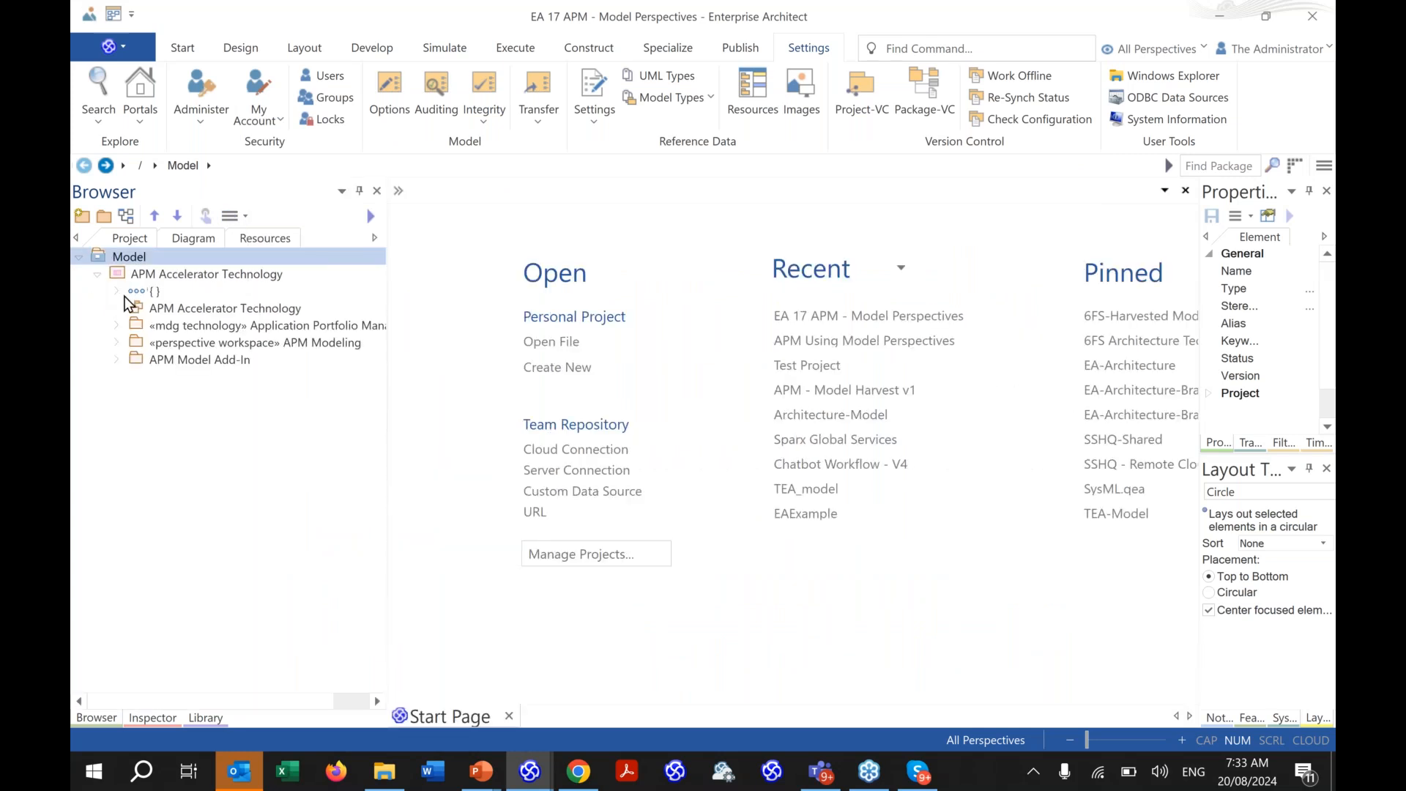
pyautogui.click(199, 327)
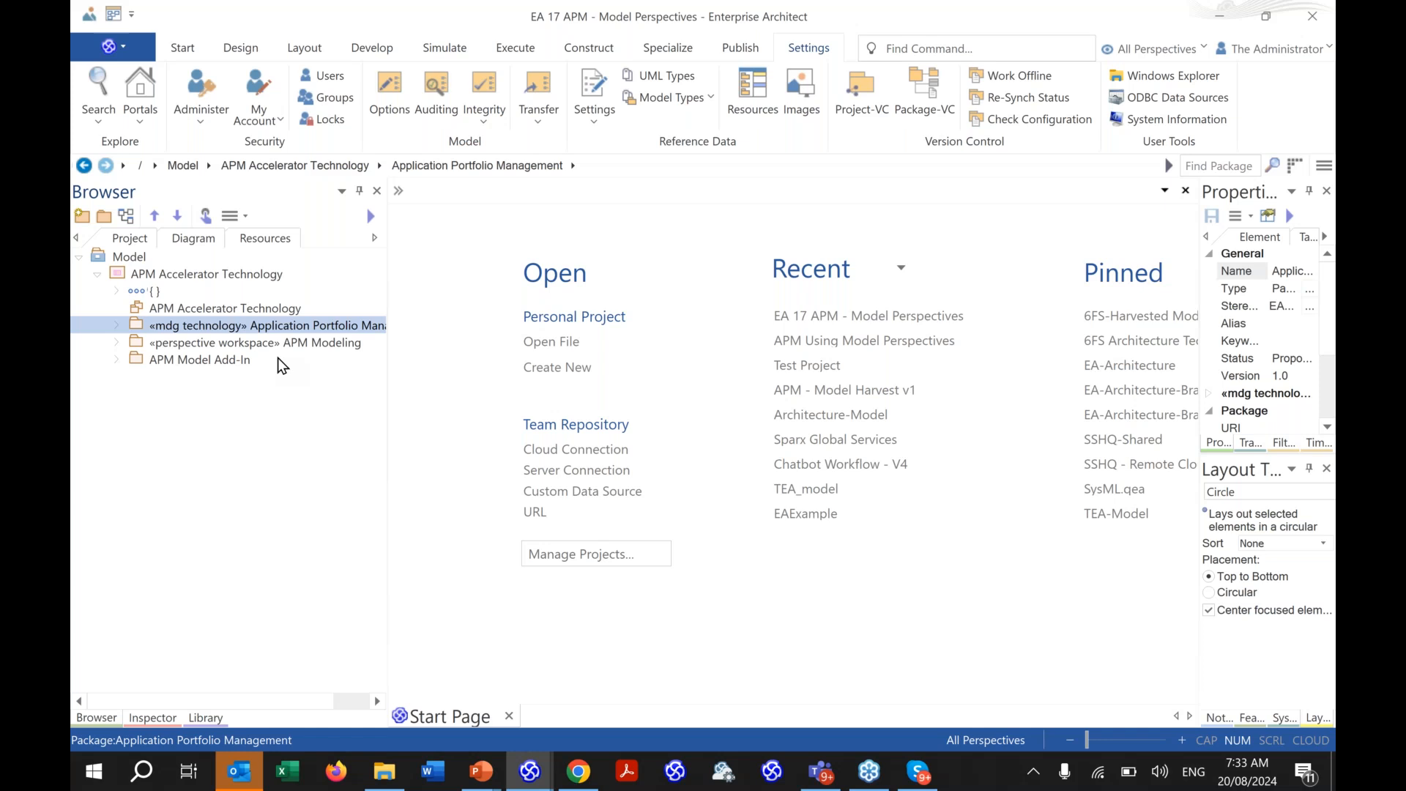
pyautogui.click(116, 326)
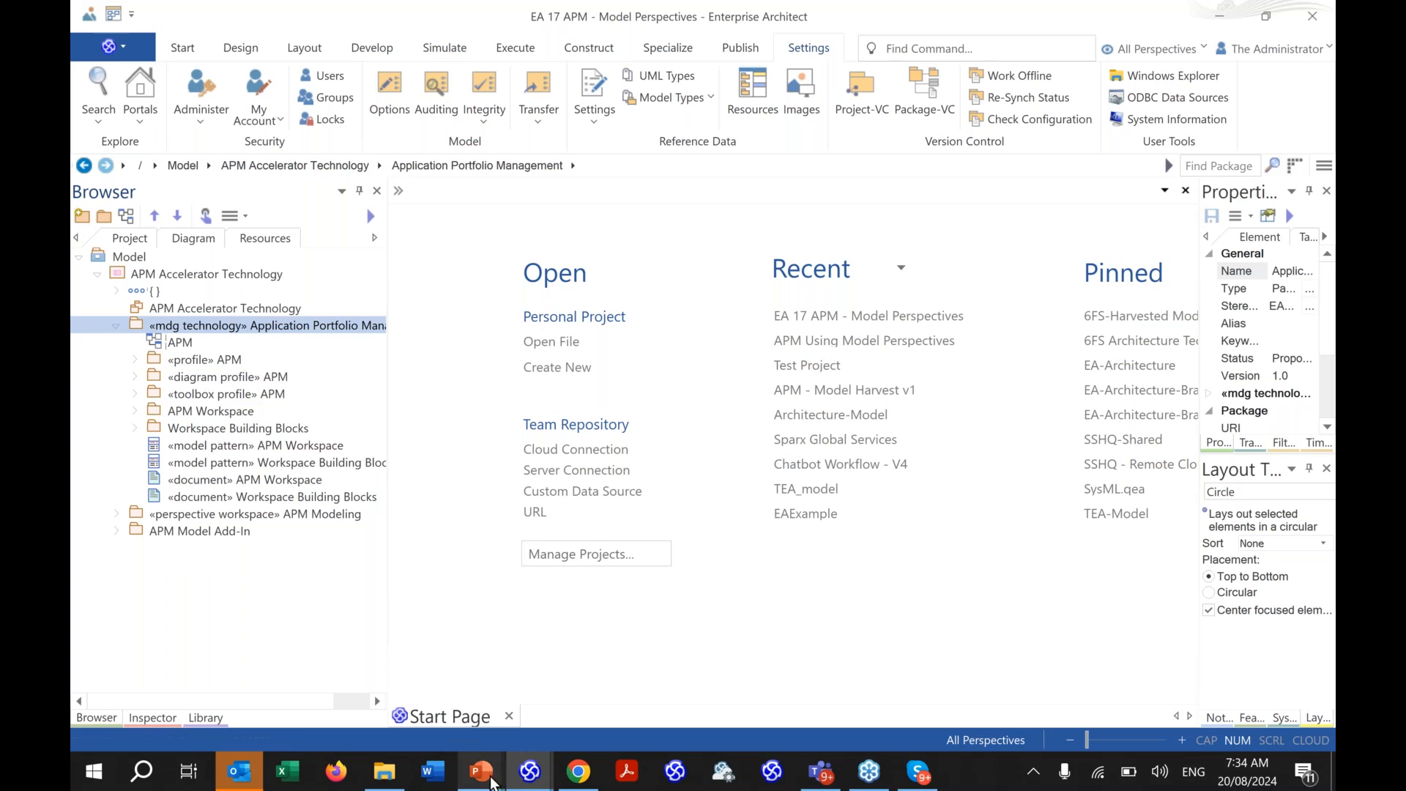
# - In PowerPoint, advance through slides 12–14 to the Metamodel slide, then return to Enterprise Architect
pyautogui.click(482, 771)
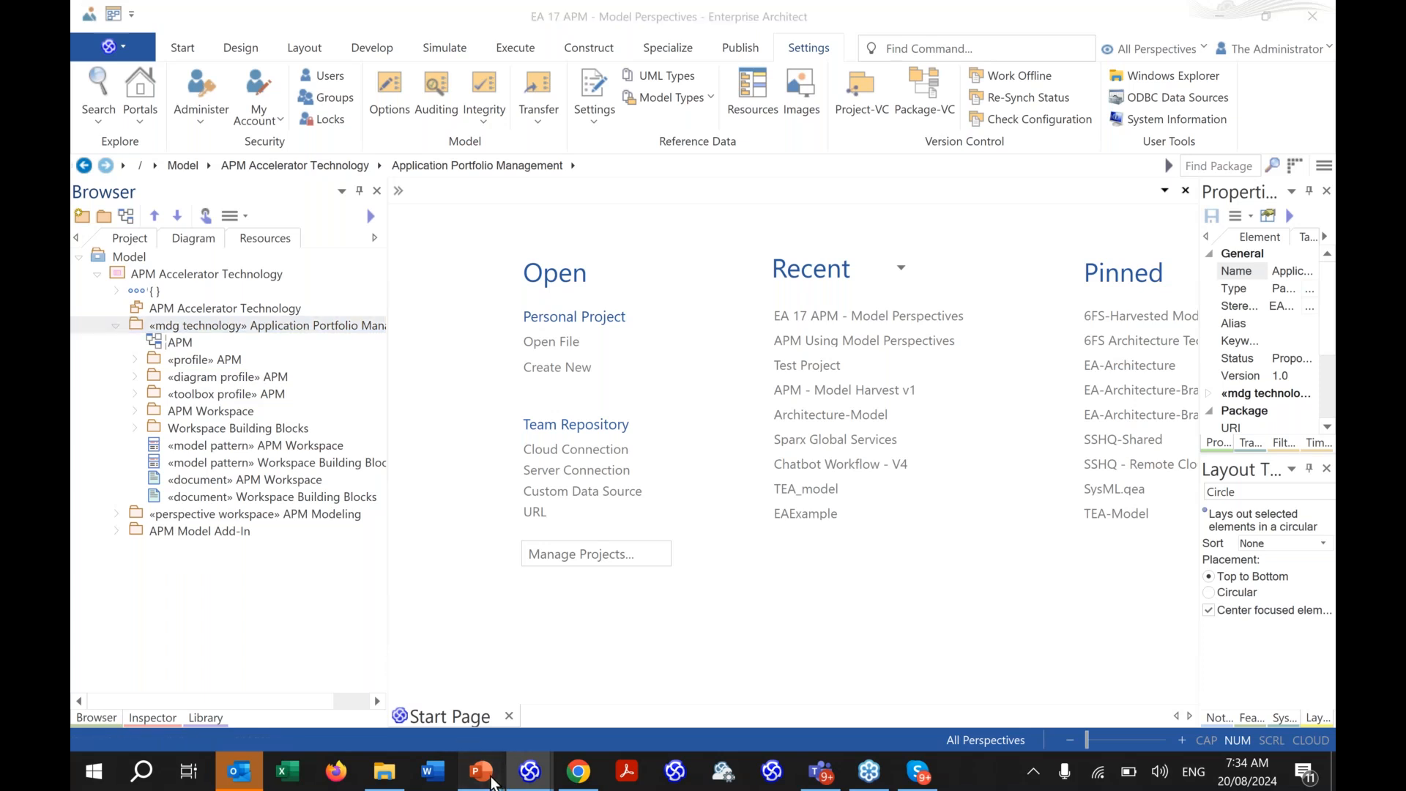
pyautogui.click(681, 574)
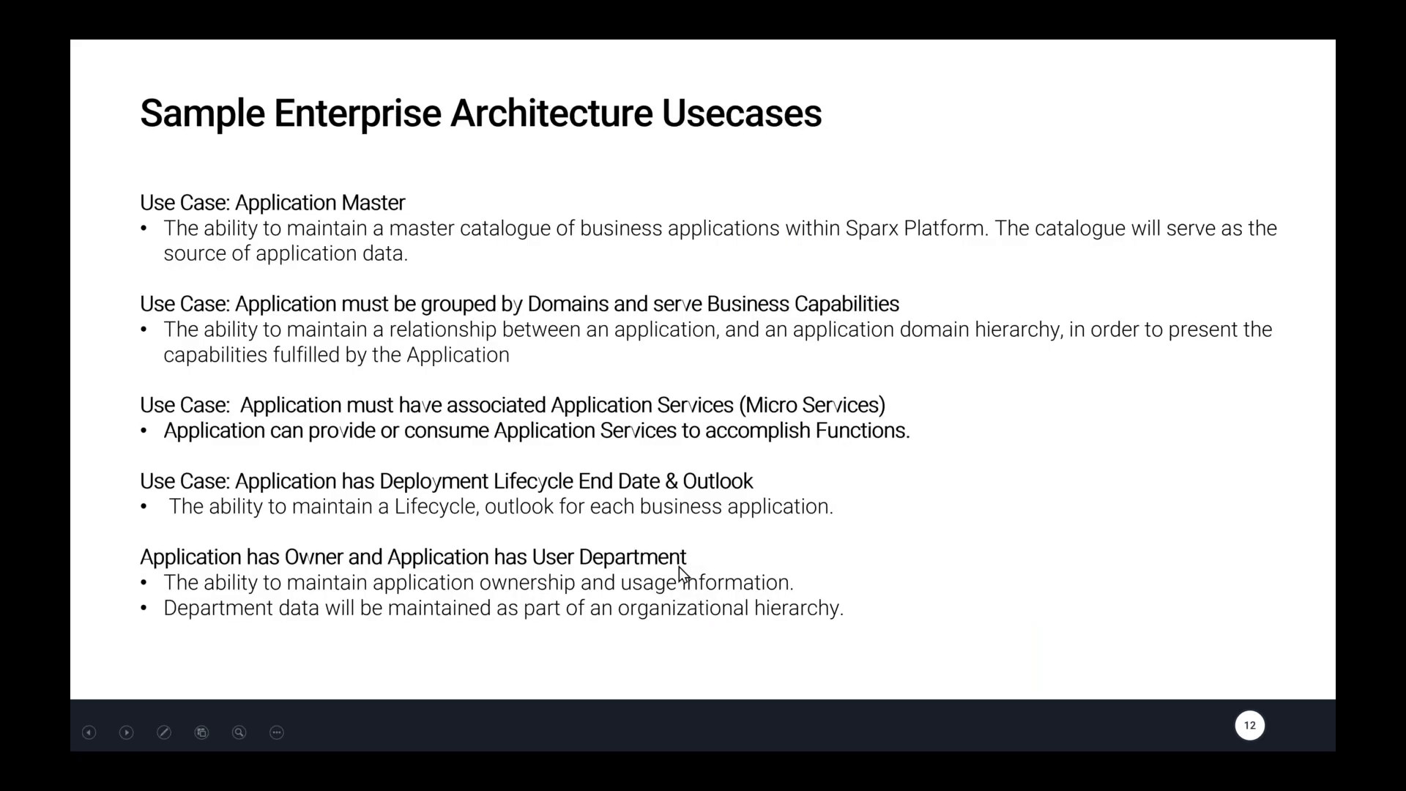
pyautogui.click(679, 568)
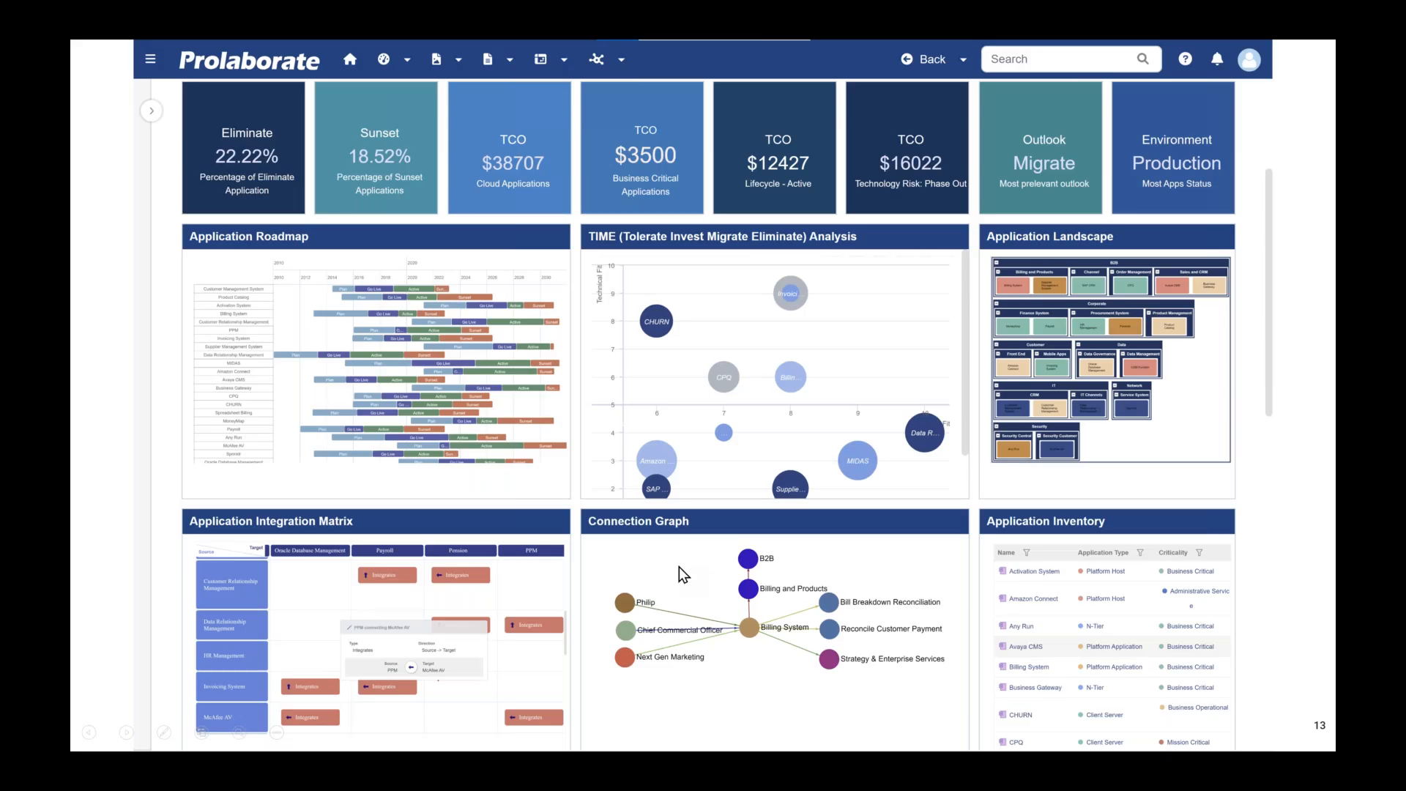
pyautogui.click(685, 592)
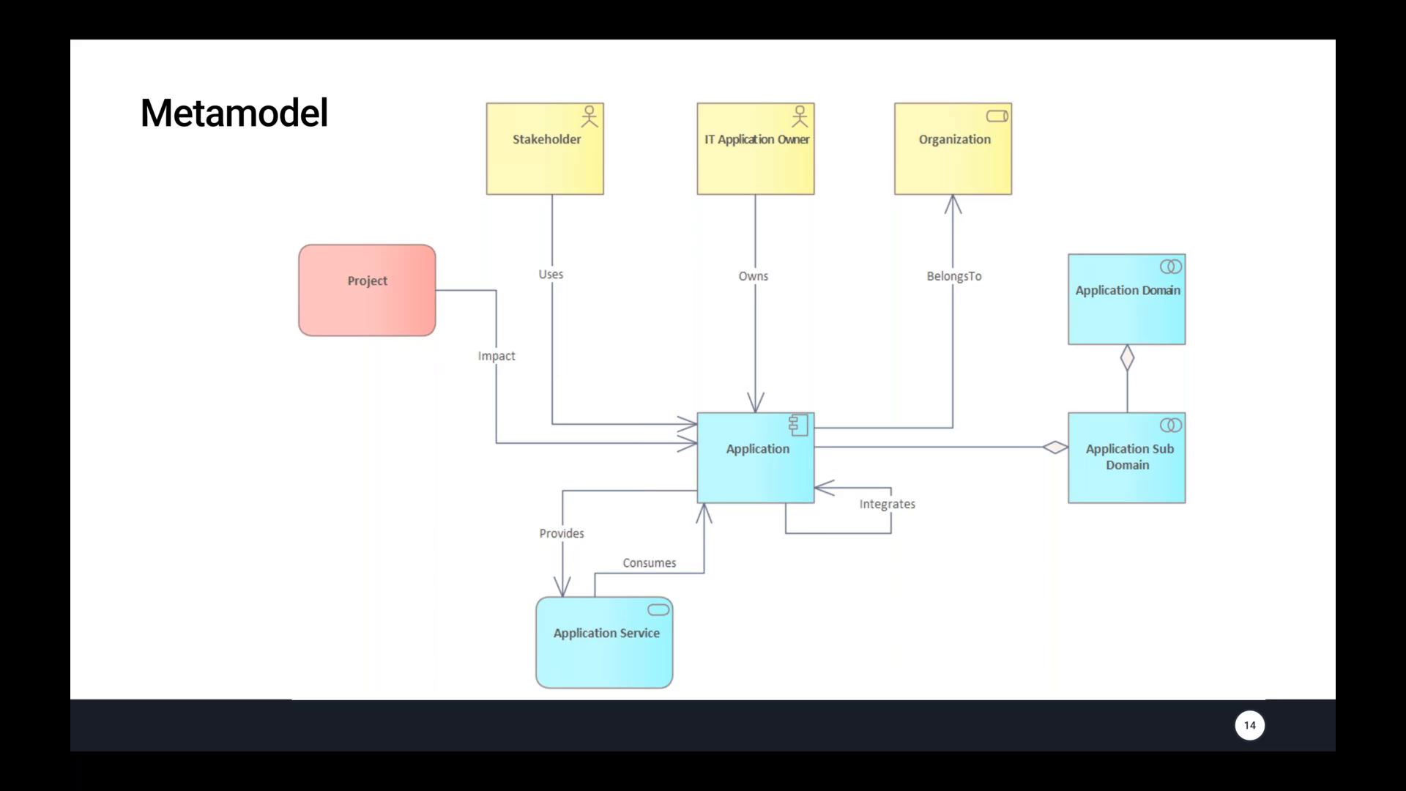
pyautogui.hotkey('alt', 'Tab')
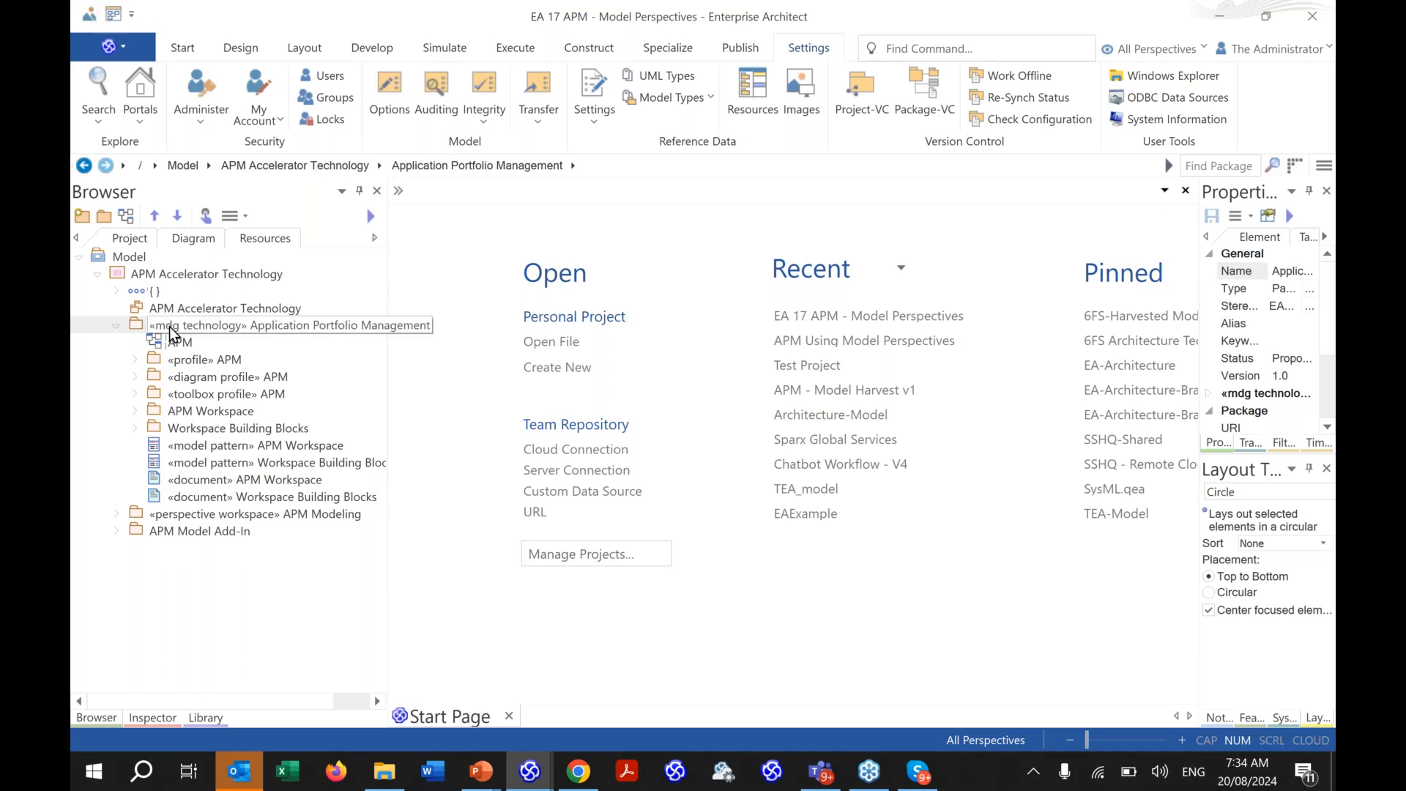
# - Import the Application Portfolio Management package as an MDG Technology and acknowledge the success message
pyautogui.click(138, 328)
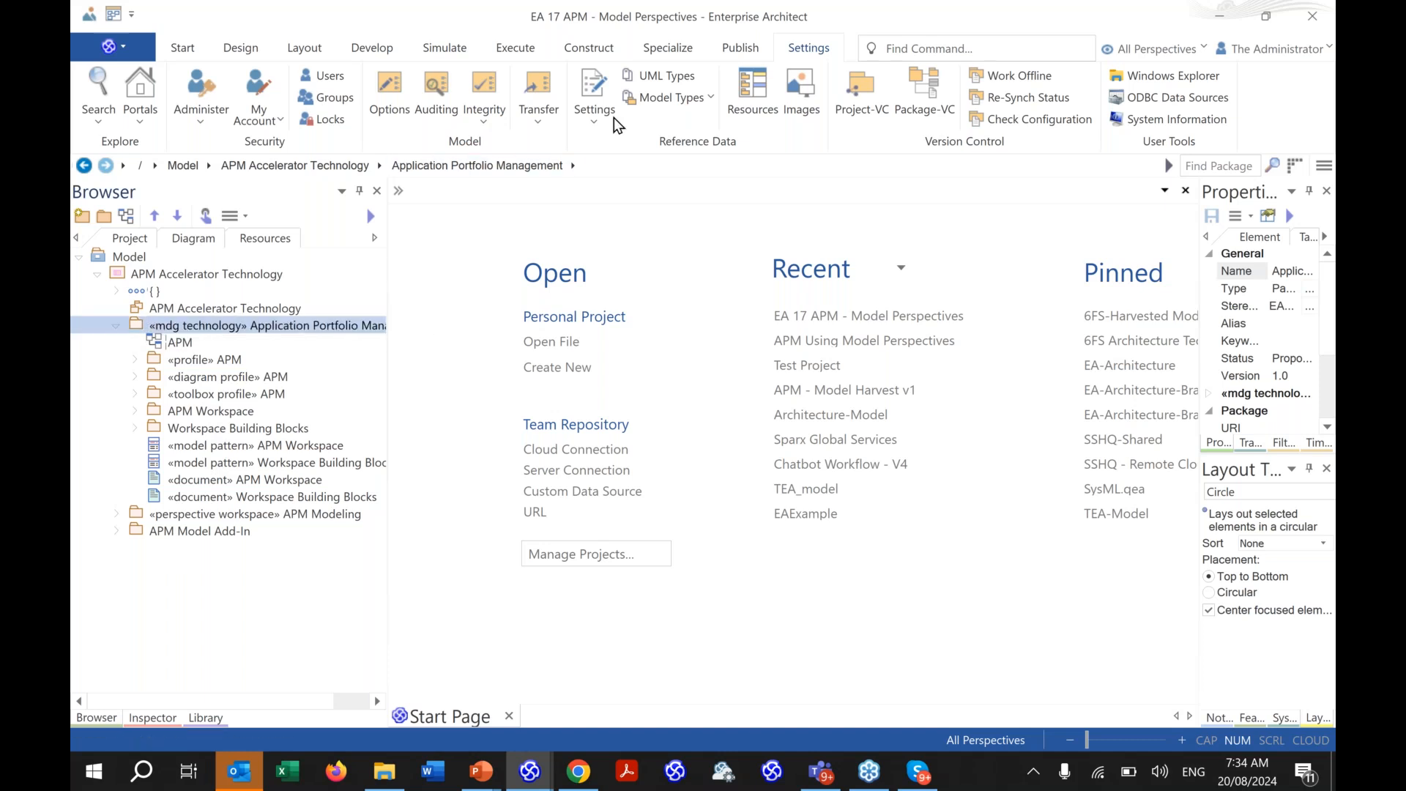
pyautogui.click(759, 47)
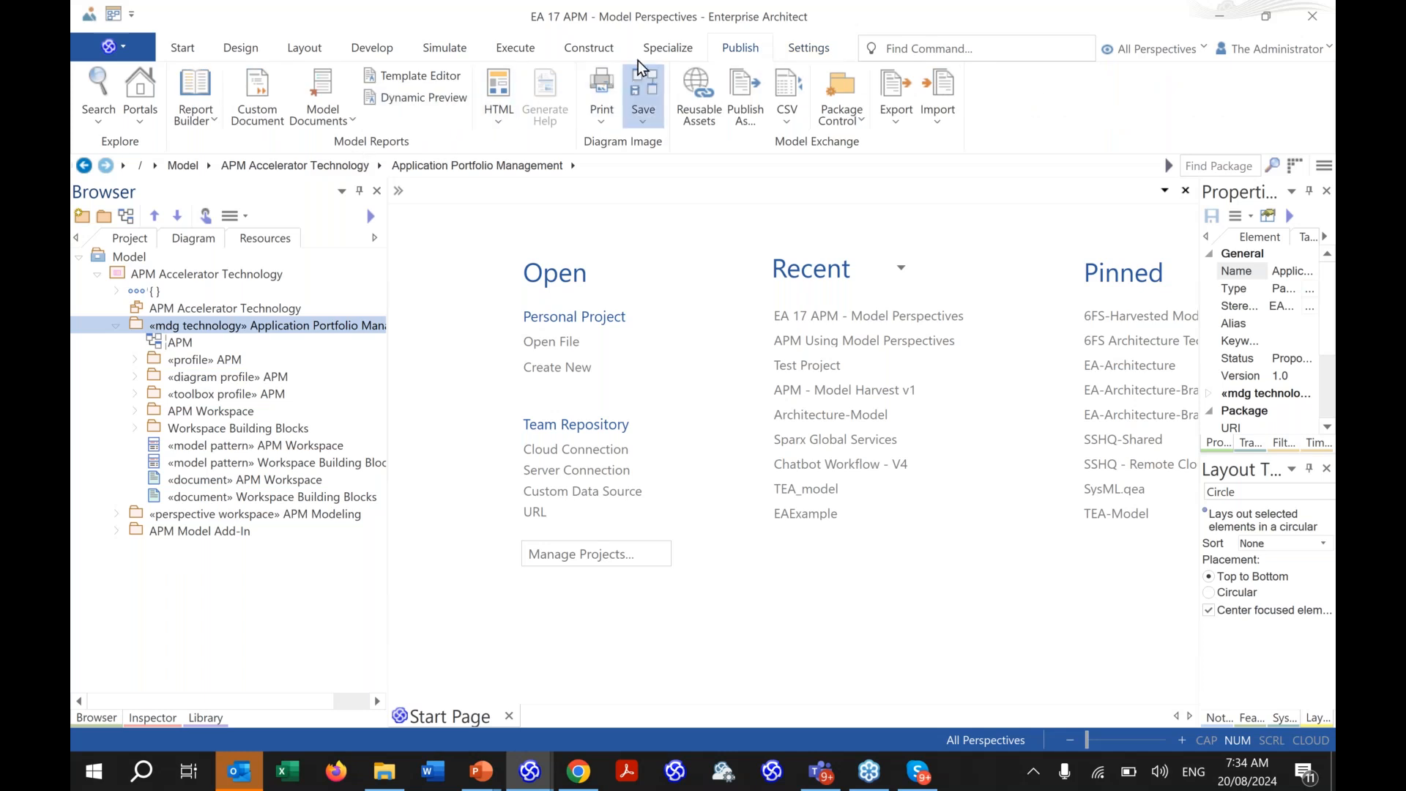
pyautogui.click(668, 47)
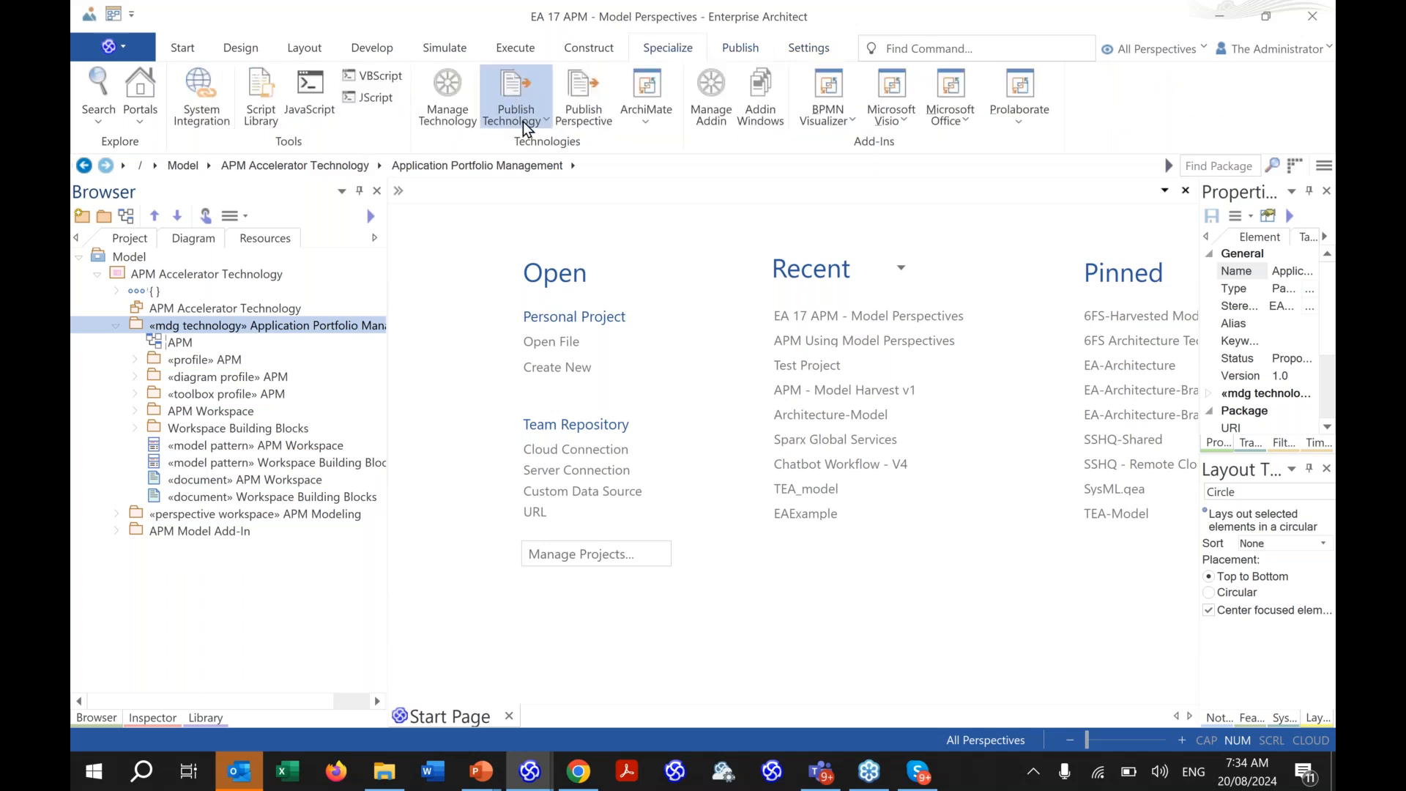
pyautogui.click(526, 129)
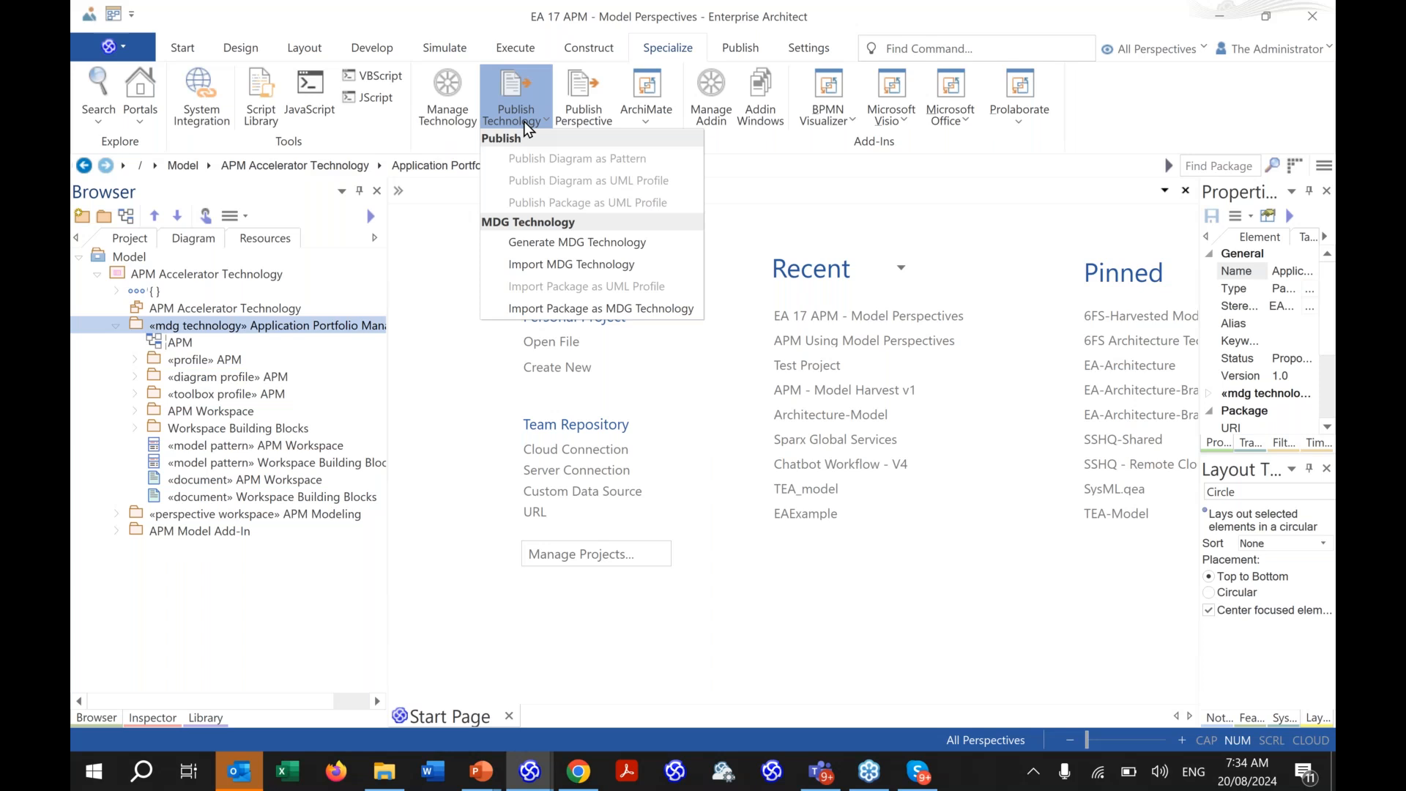
pyautogui.click(559, 310)
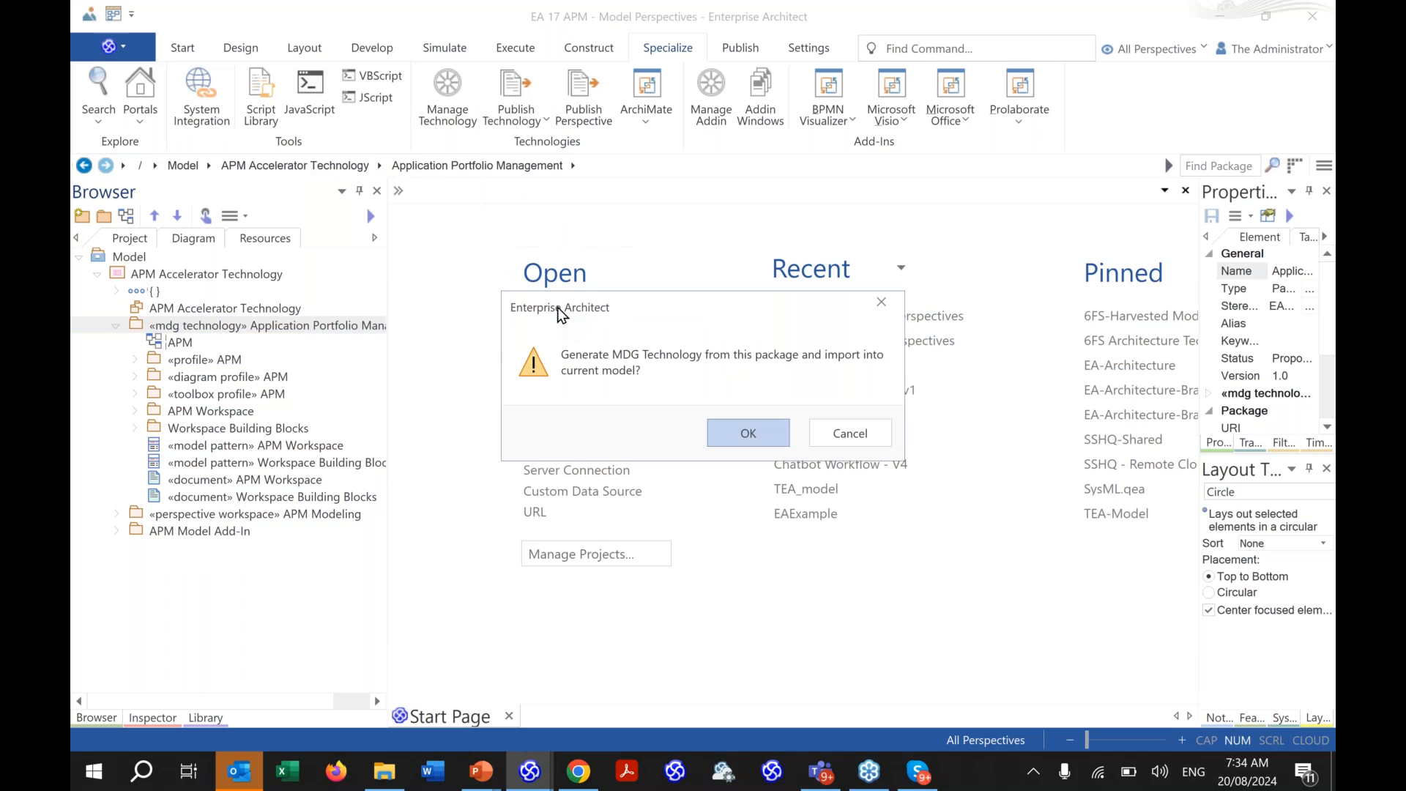
pyautogui.click(736, 433)
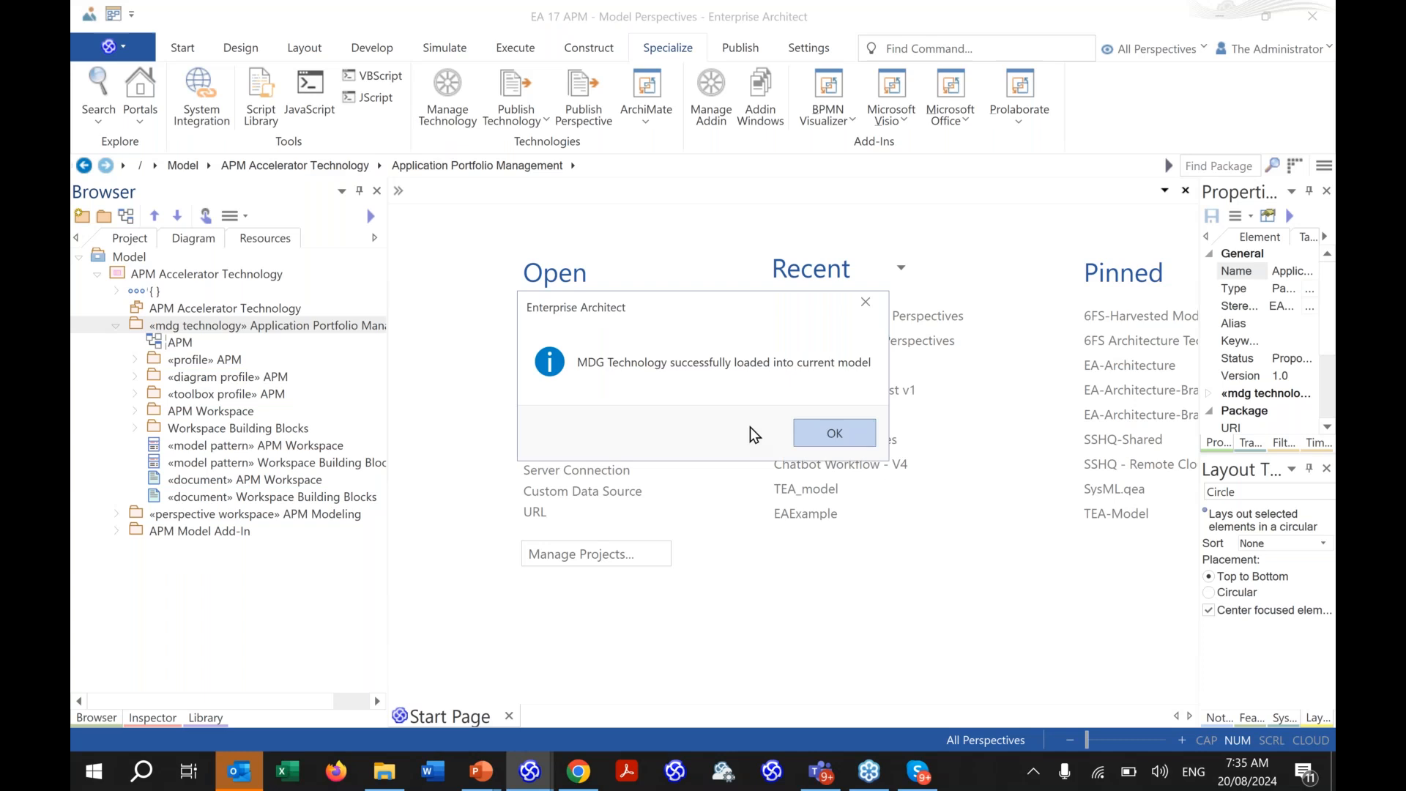
pyautogui.click(870, 444)
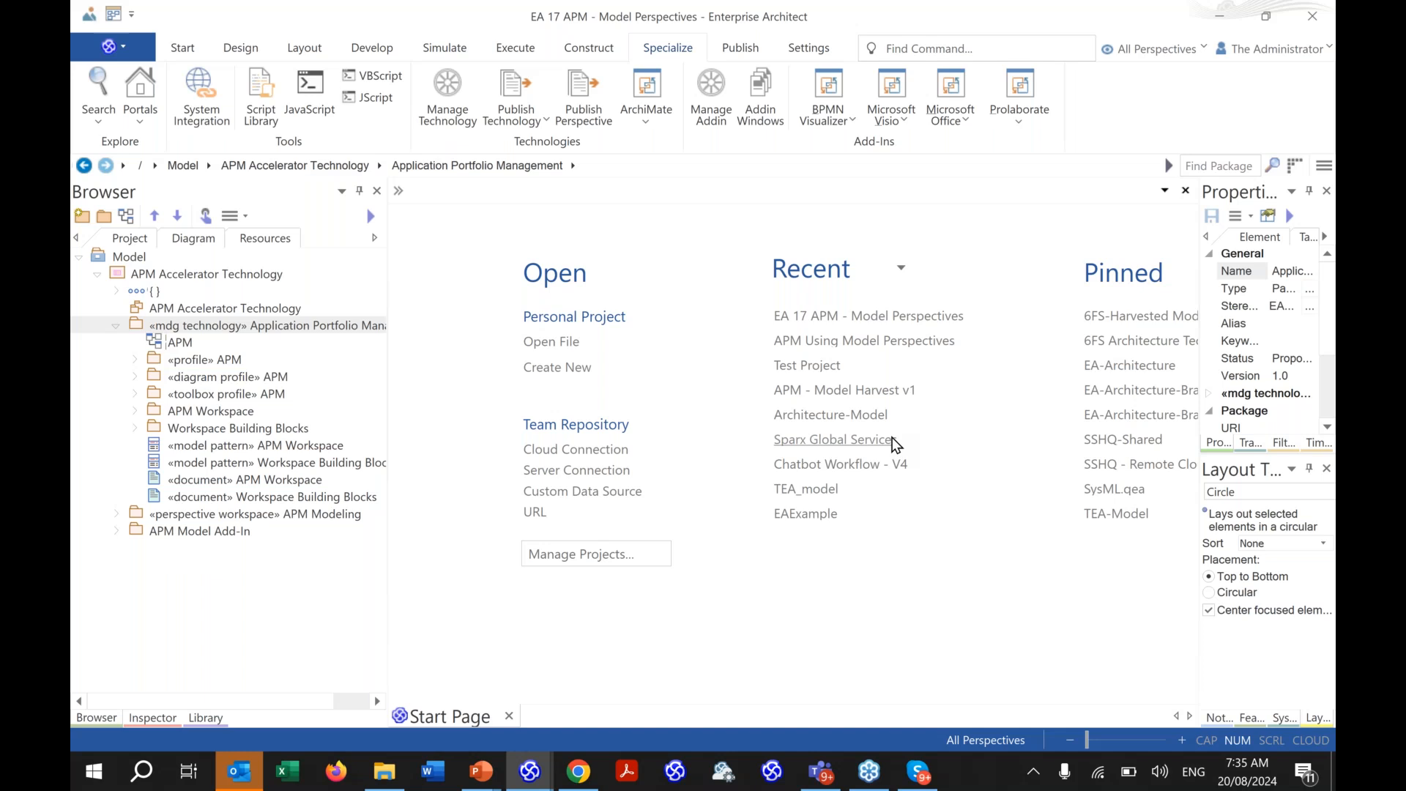
pyautogui.click(311, 328)
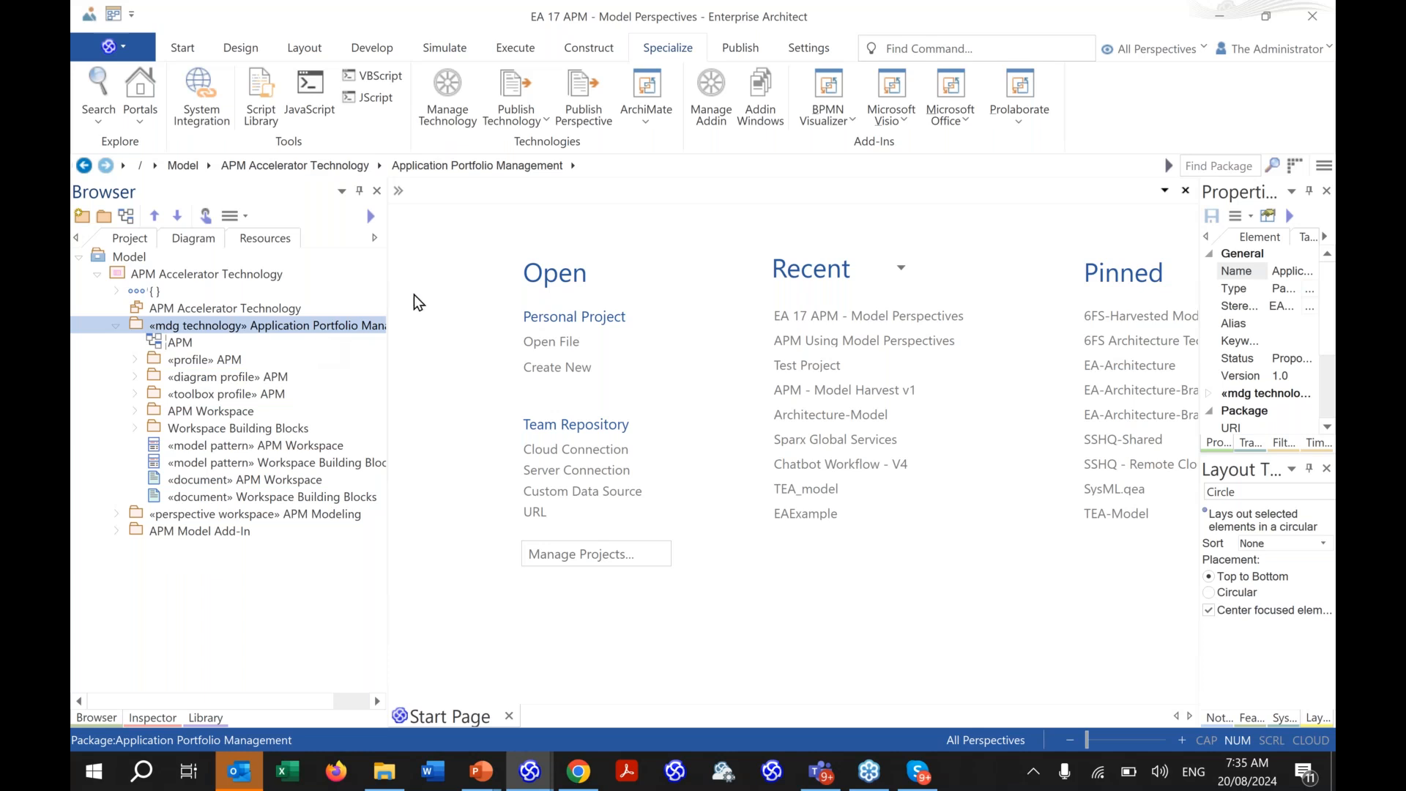
# - Check that Application Portfolio Management 1.0 is enabled in the MDG Technologies list, then close it
pyautogui.doubleClick(668, 53)
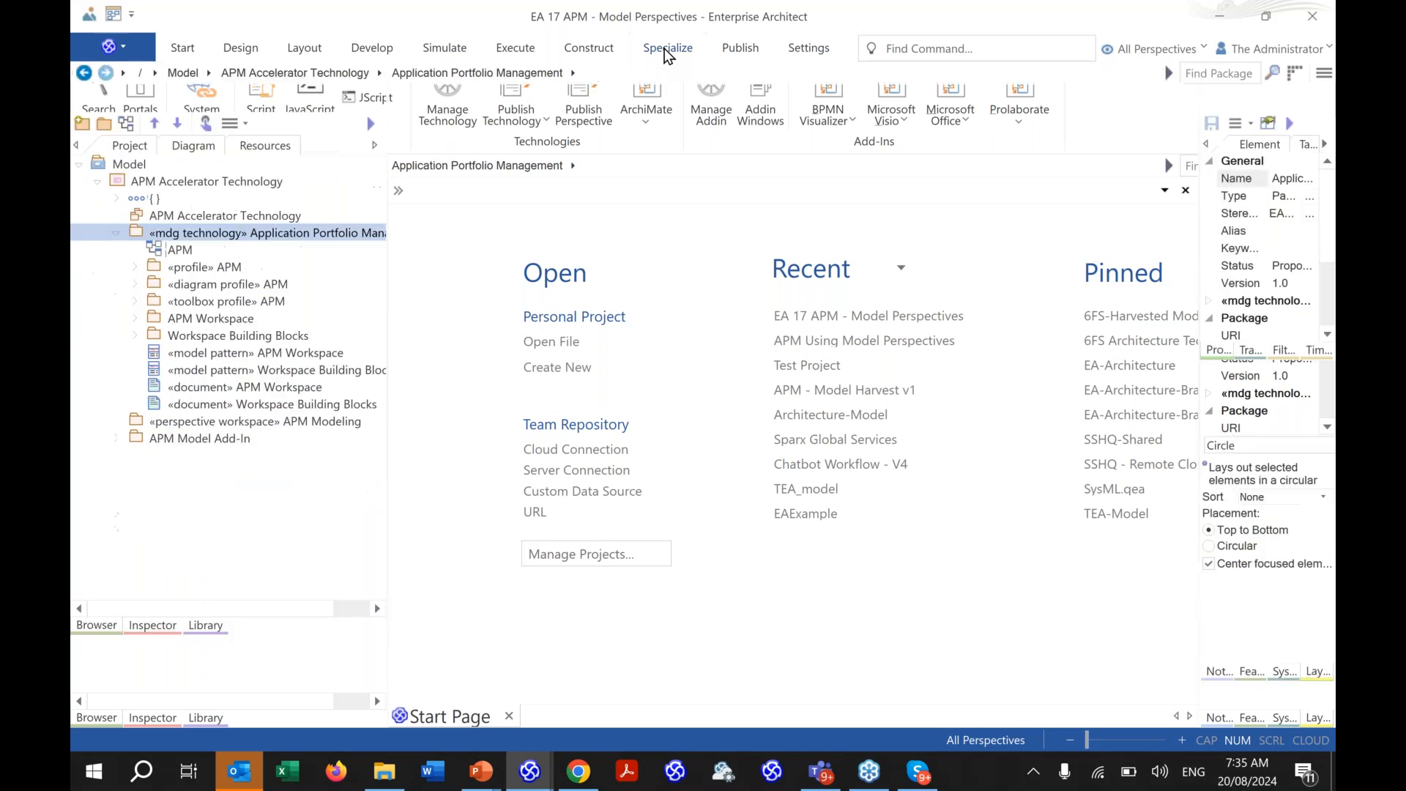
pyautogui.click(445, 82)
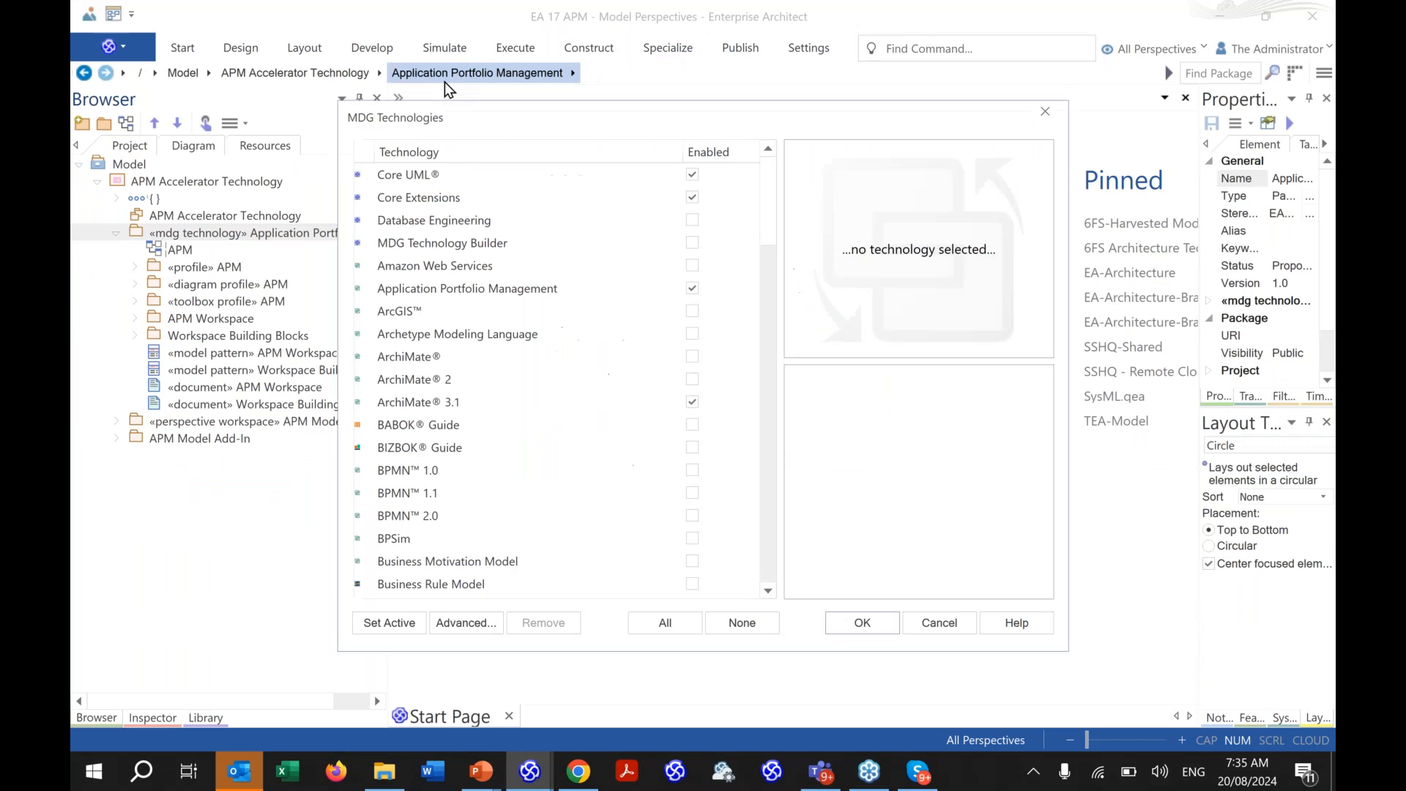
pyautogui.click(476, 294)
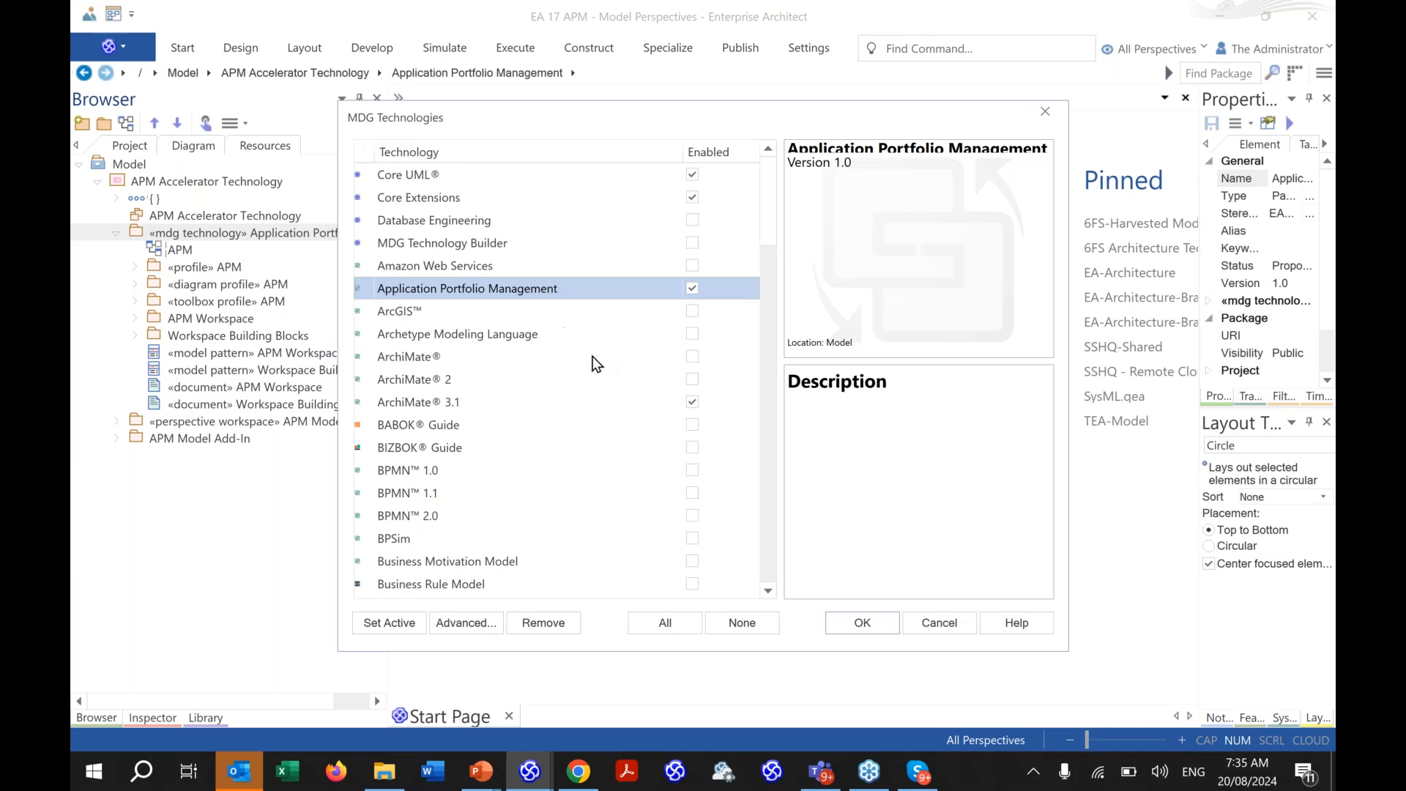
pyautogui.scroll(-20, 598, 366)
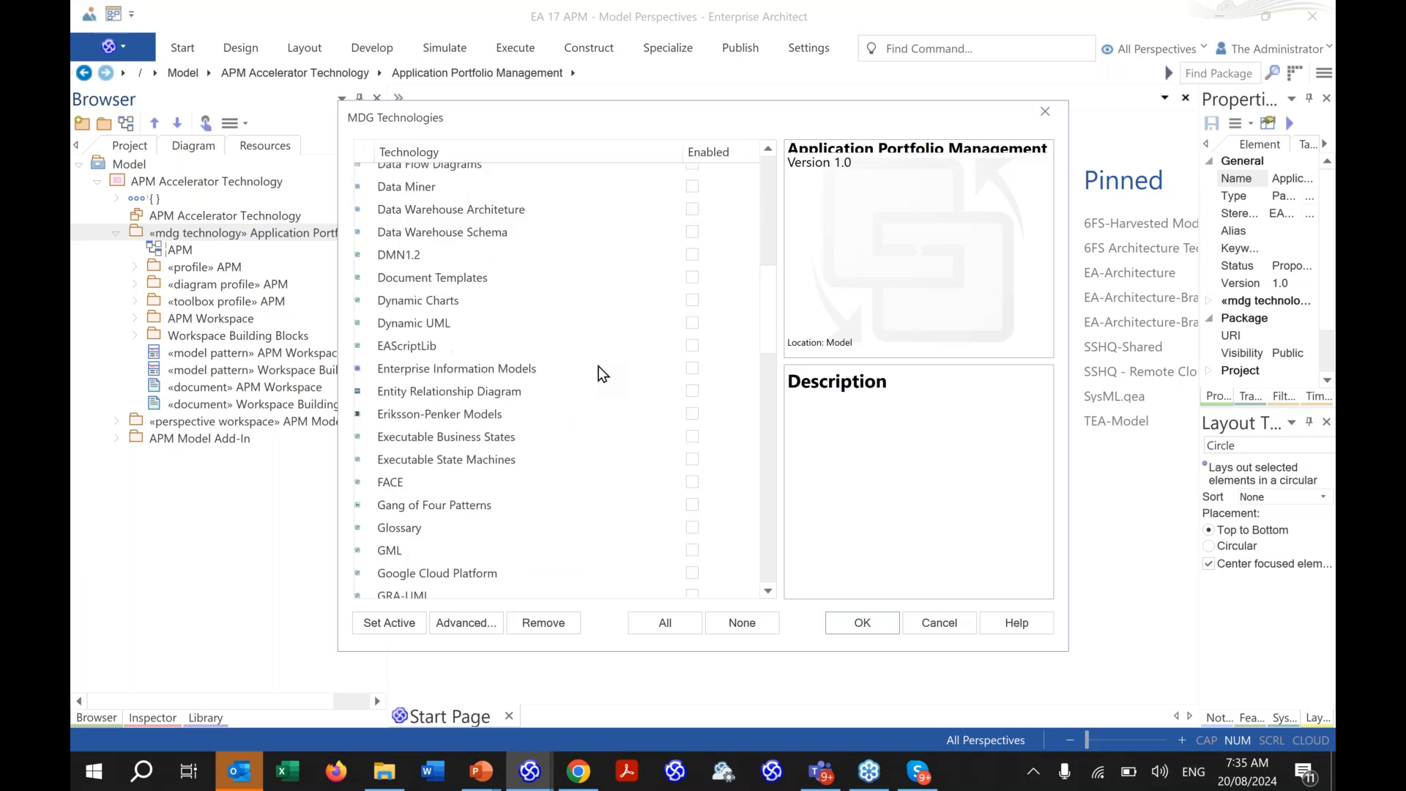
pyautogui.scroll(-1, 600, 366)
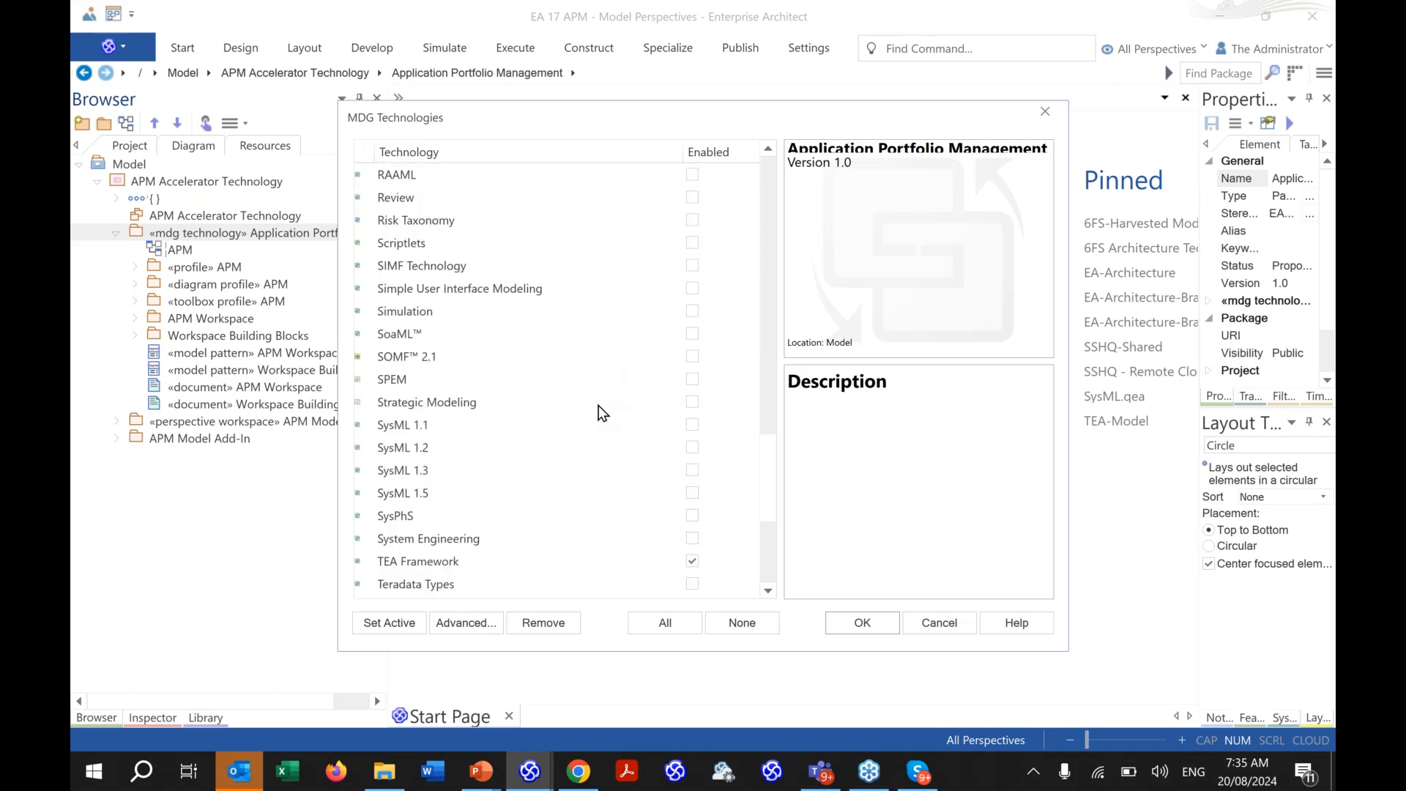
pyautogui.scroll(1, 608, 435)
pyautogui.scroll(15, 608, 437)
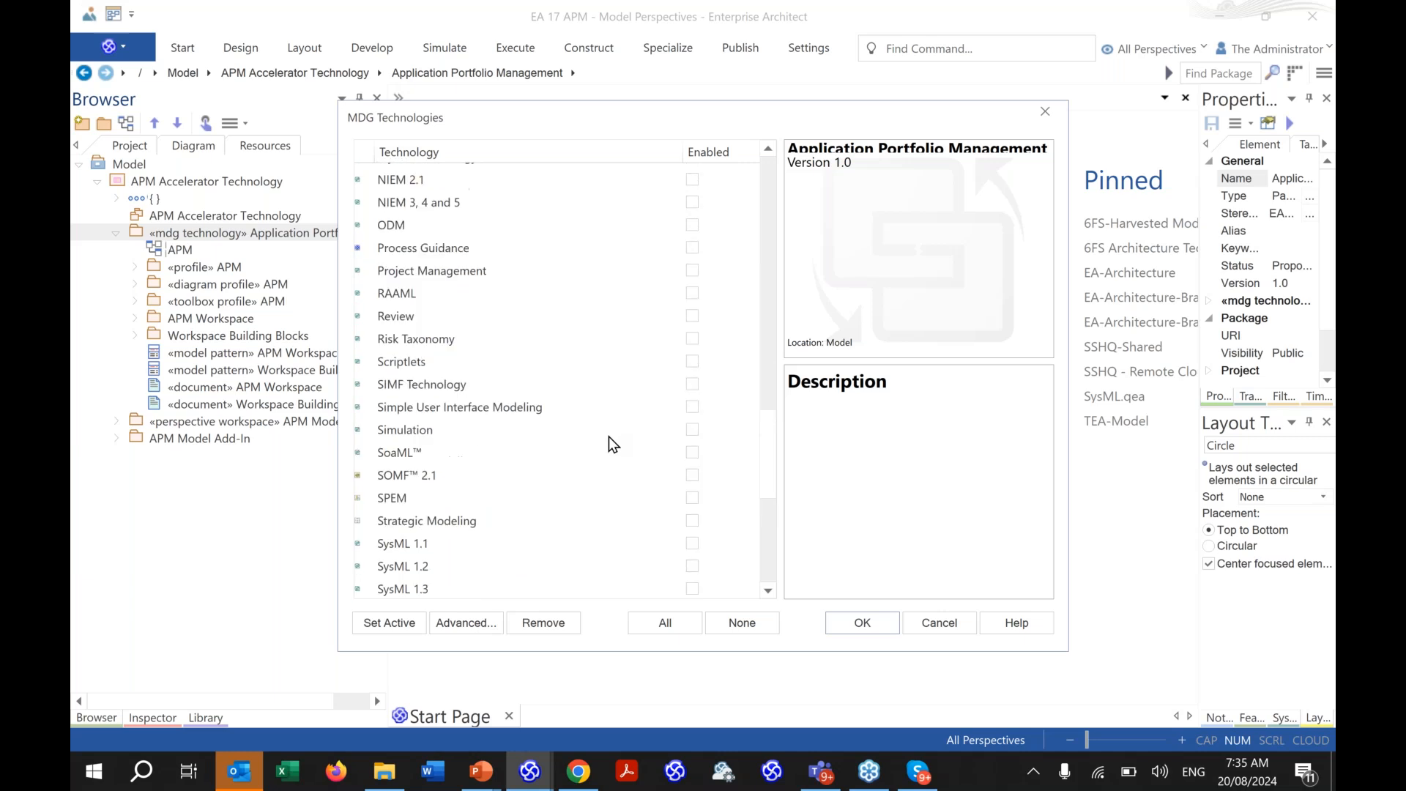
pyautogui.scroll(5, 609, 436)
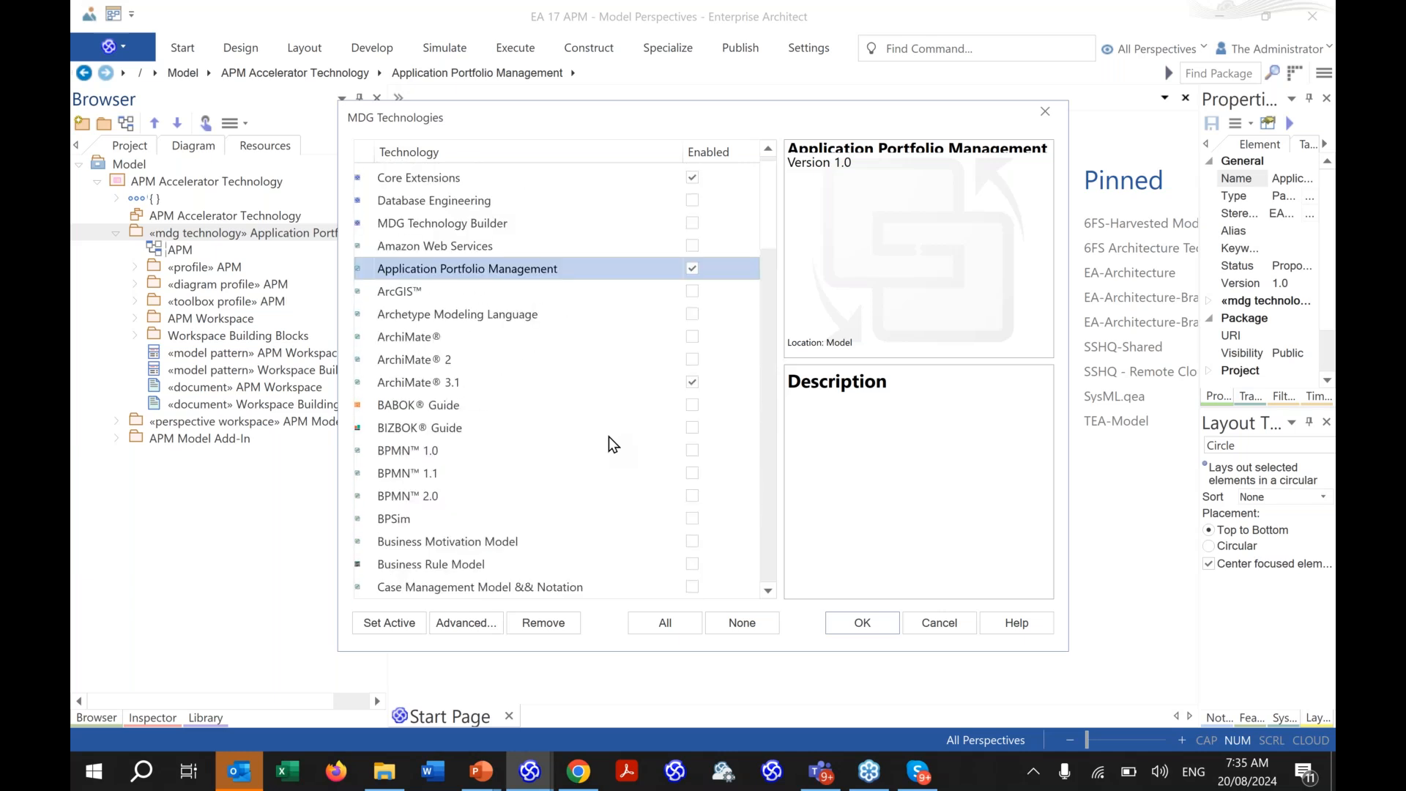
pyautogui.click(1045, 129)
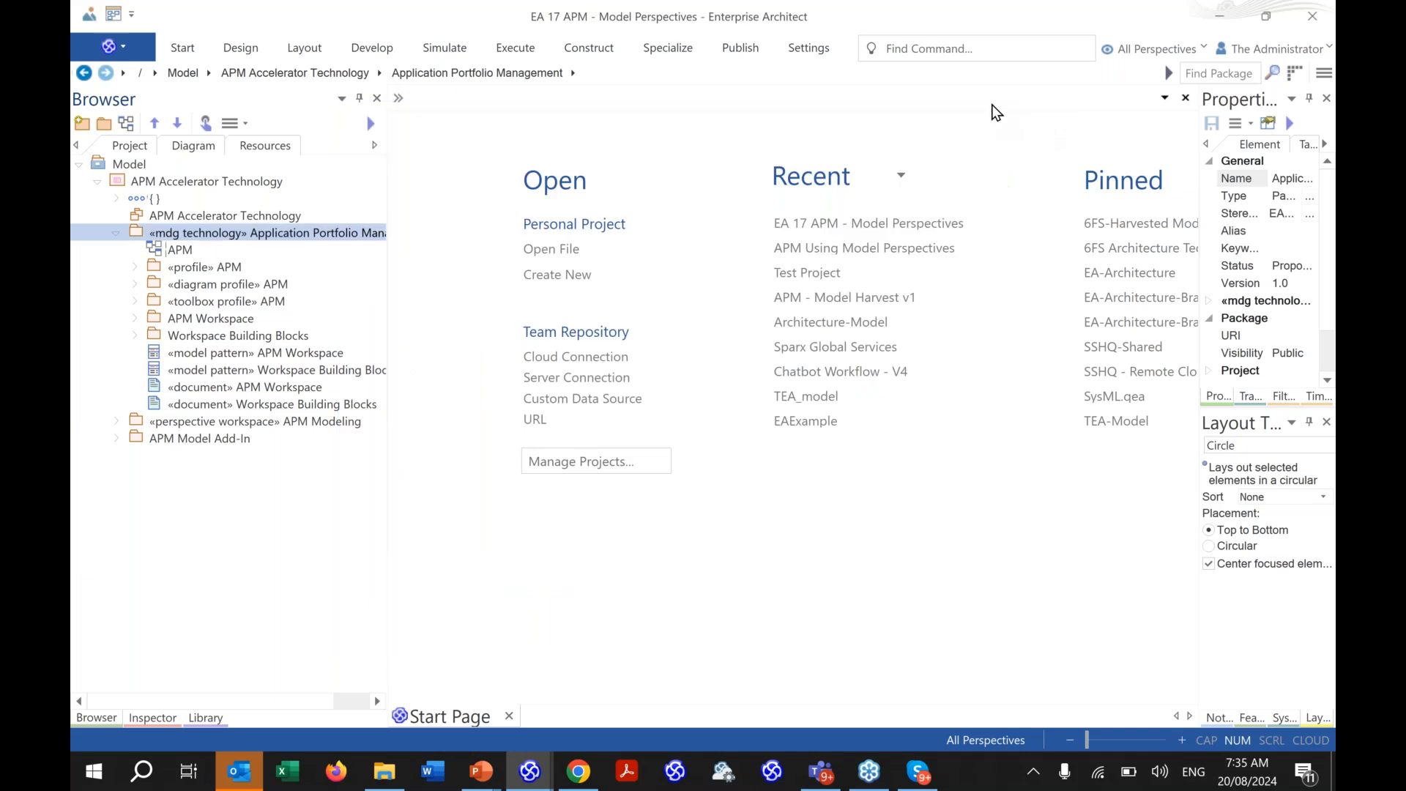
# - Expand «perspective workspace» APM Modeling, open its APM Modeling diagram and pan across it
pyautogui.click(121, 417)
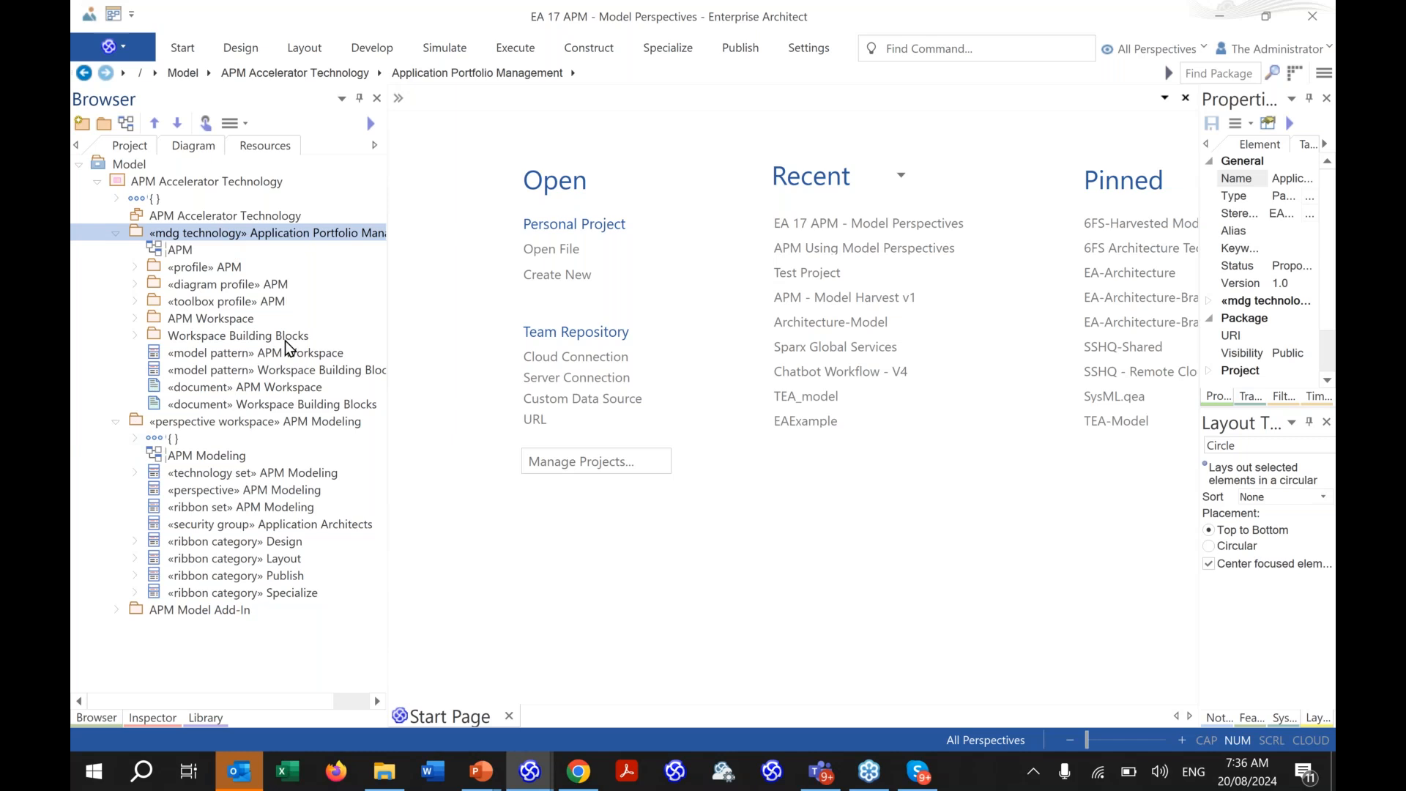
pyautogui.click(187, 460)
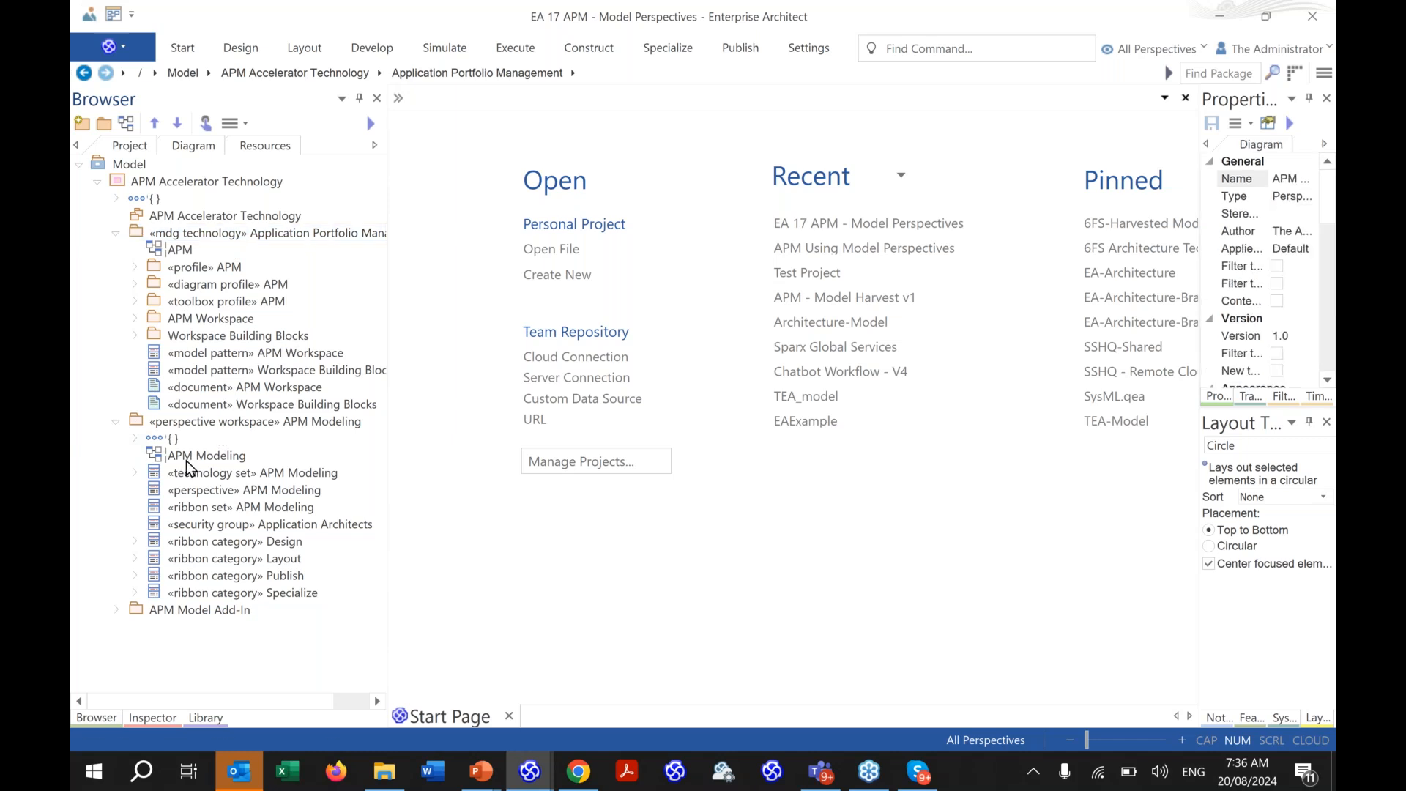
pyautogui.doubleClick(187, 462)
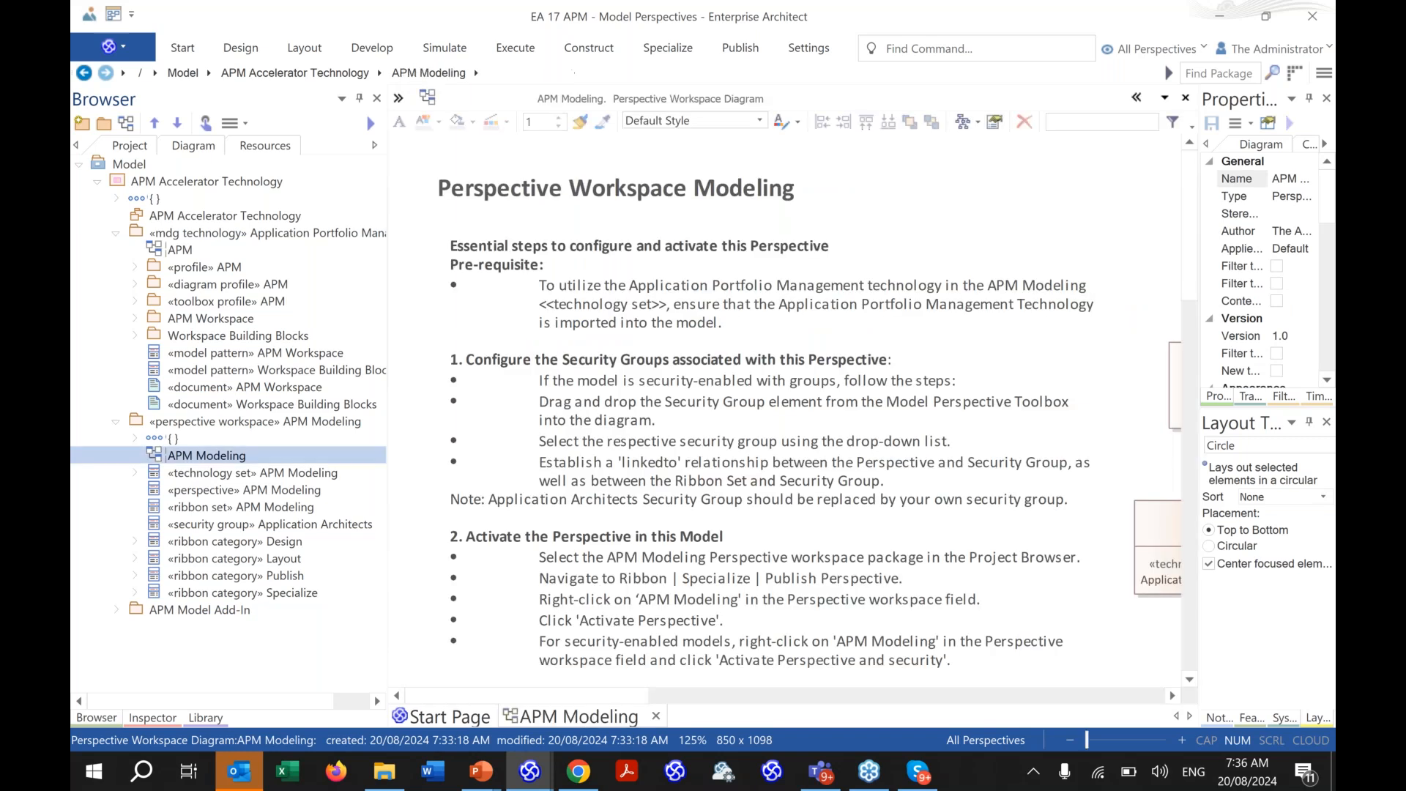
pyautogui.moveTo(388, 506); pyautogui.dragTo(255, 505)
pyautogui.moveTo(601, 698); pyautogui.dragTo(847, 714)
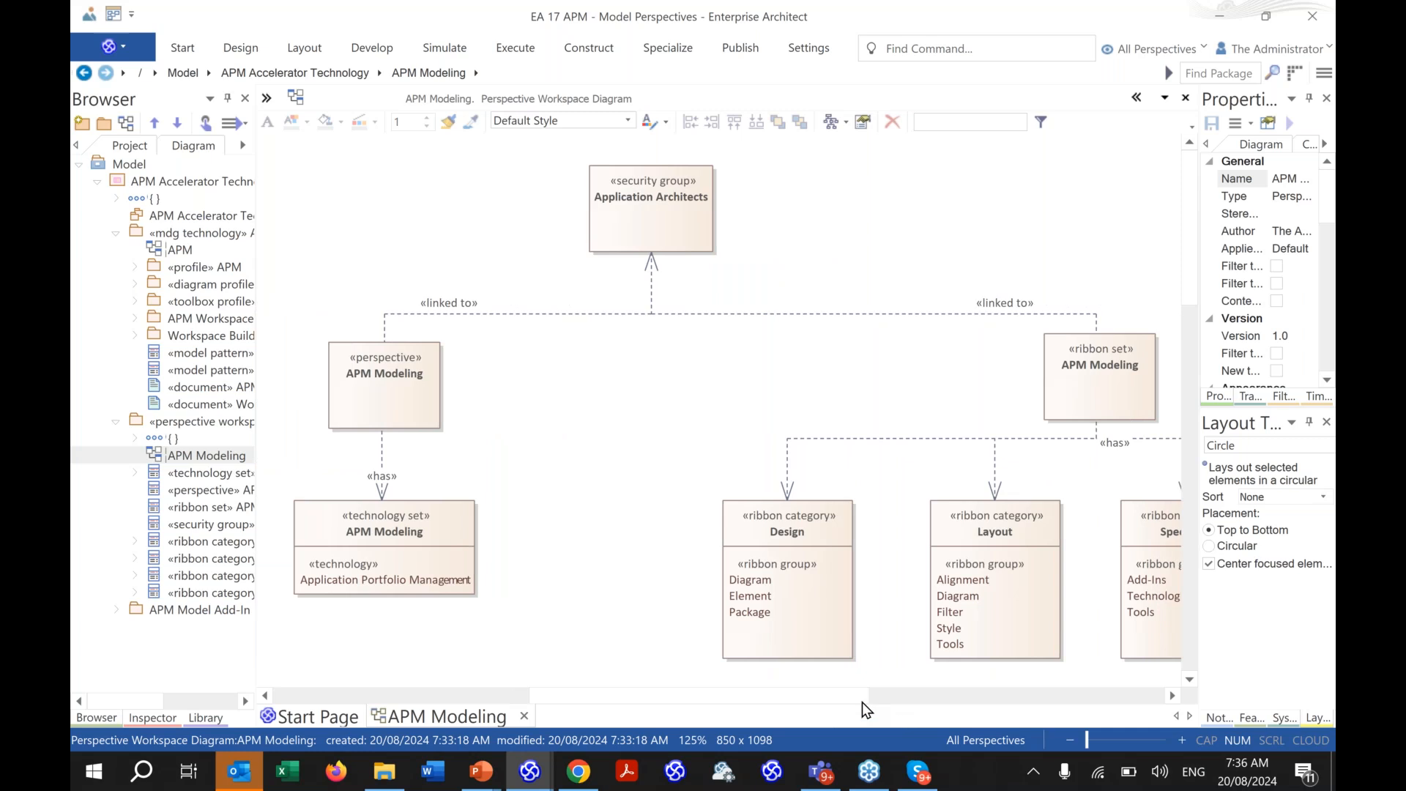
pyautogui.moveTo(846, 698); pyautogui.dragTo(925, 698)
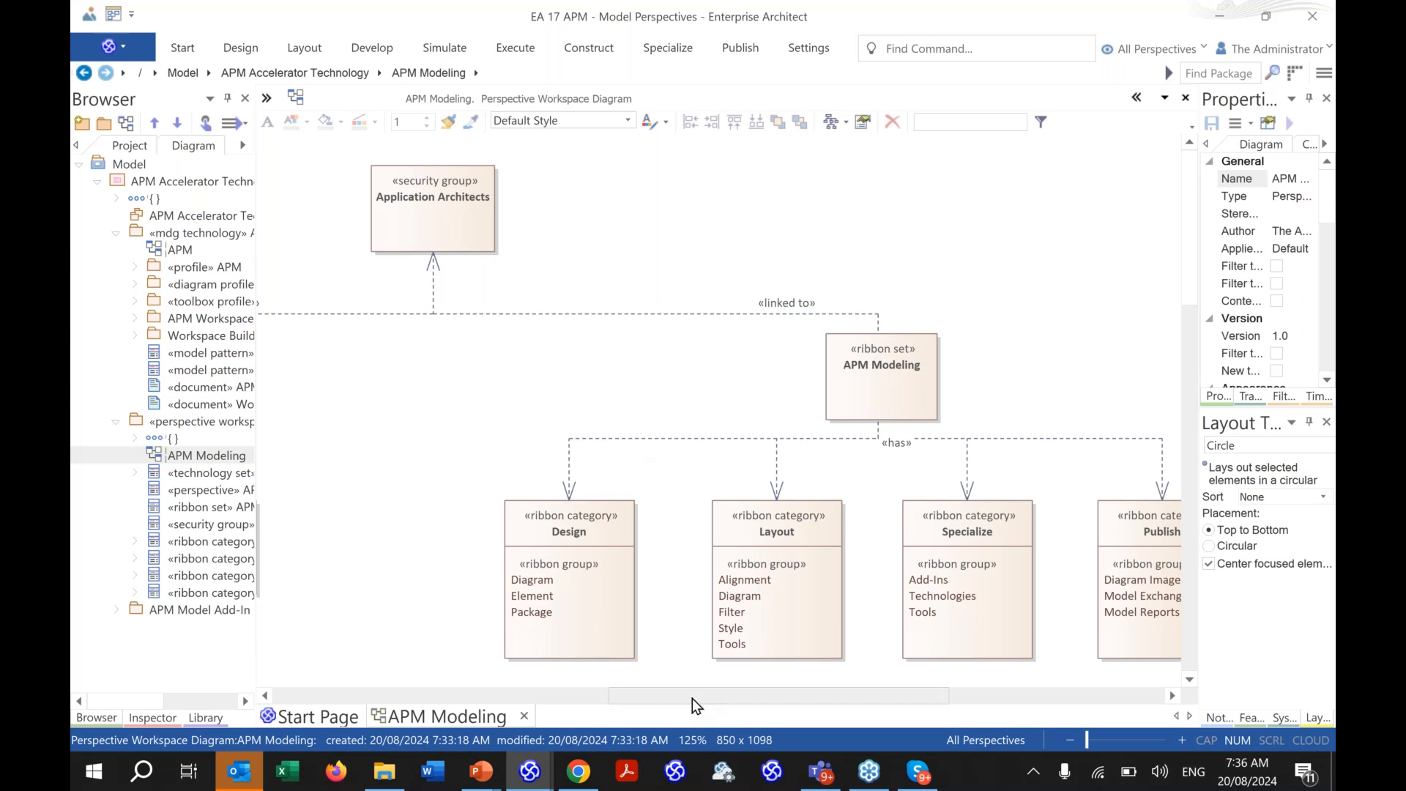
pyautogui.moveTo(692, 697); pyautogui.dragTo(730, 703)
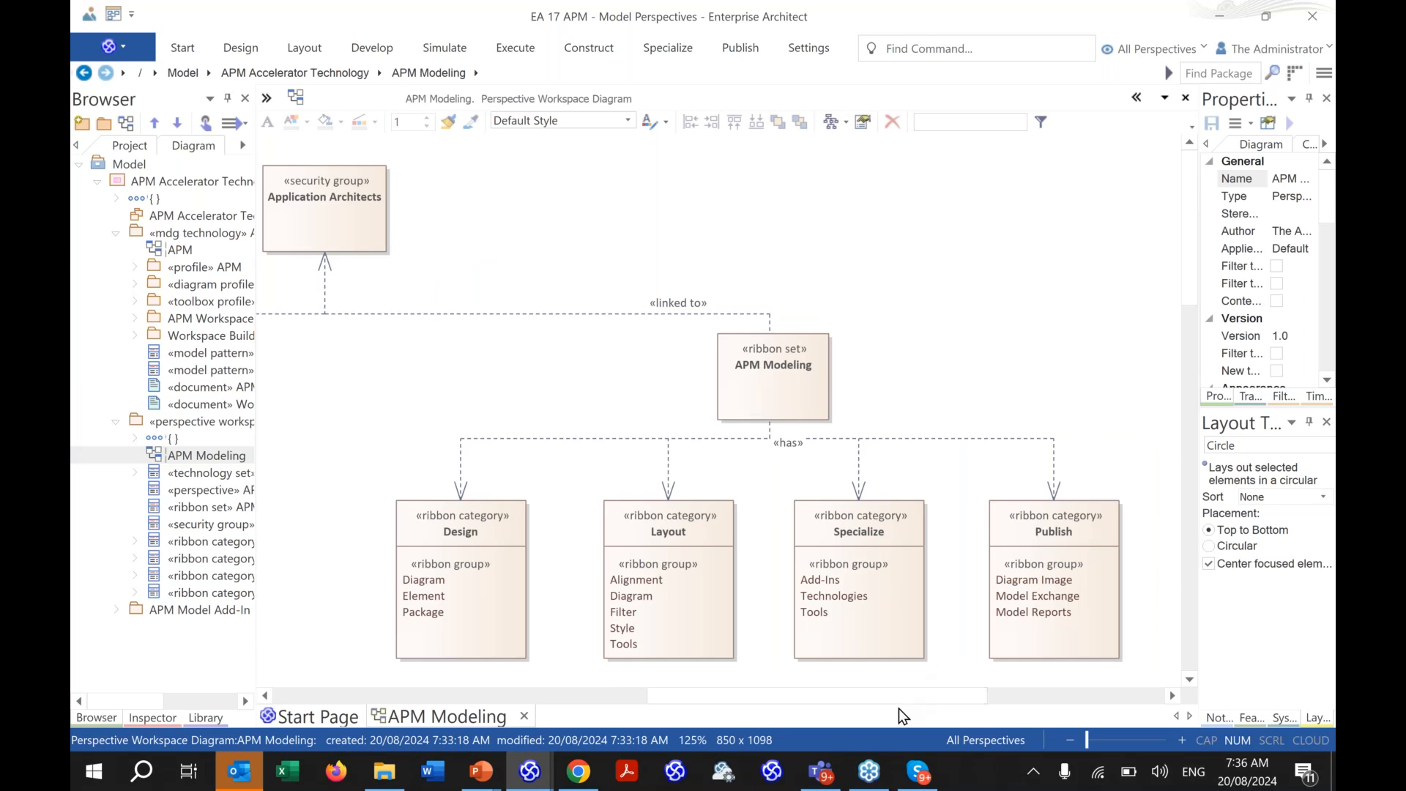
pyautogui.moveTo(906, 695); pyautogui.dragTo(805, 694)
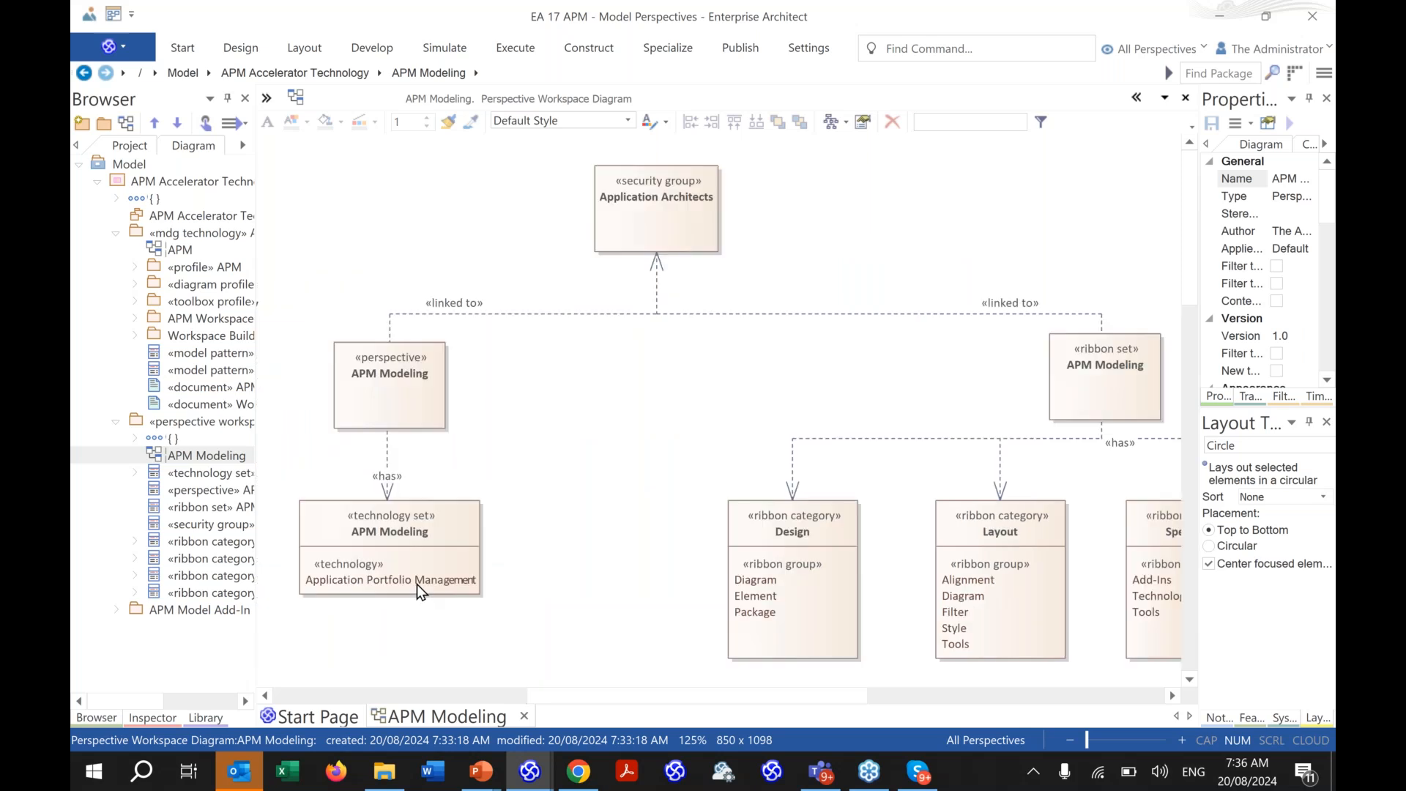
# - Bring up the Application Architects element's context menu, then dismiss it without choosing anything
pyautogui.click(668, 243)
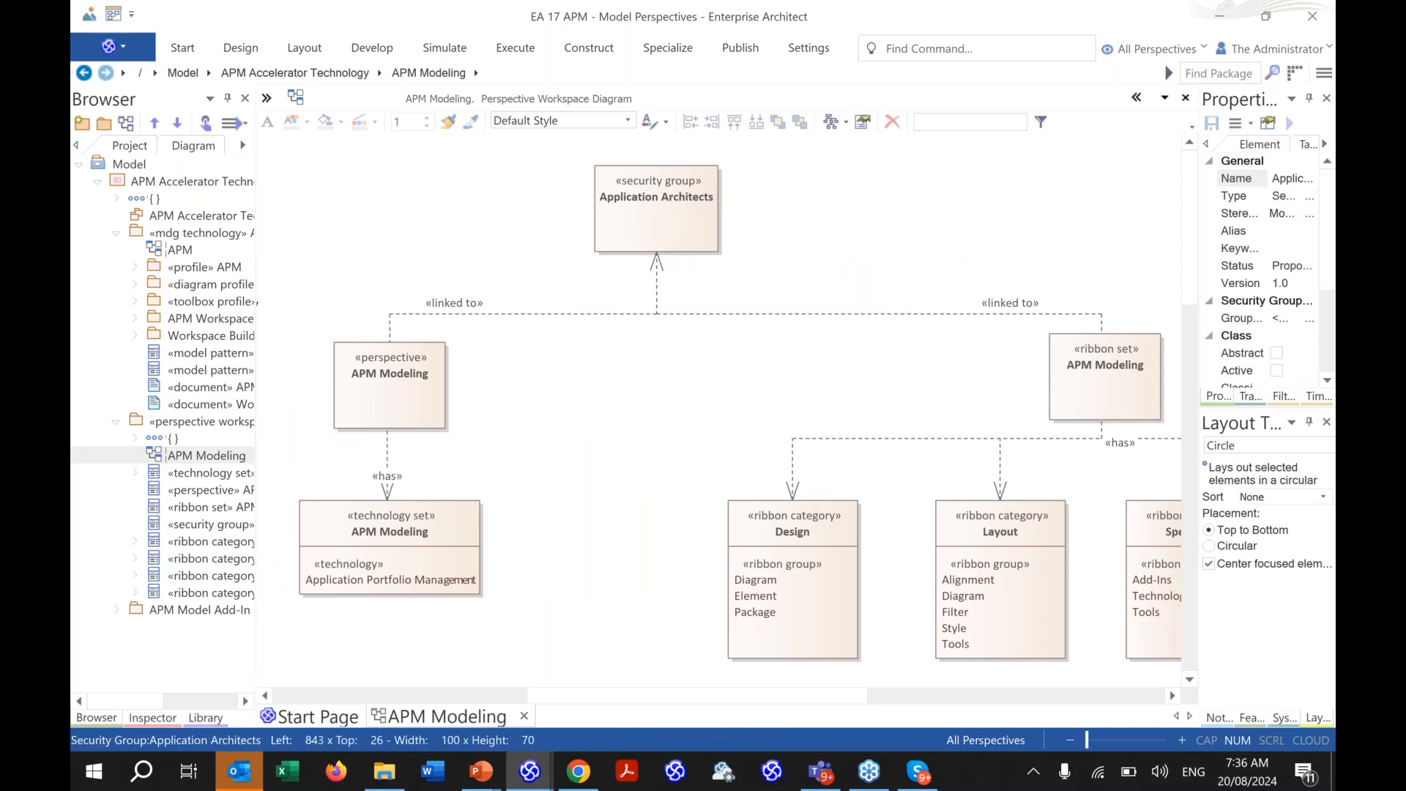
pyautogui.rightClick(668, 242)
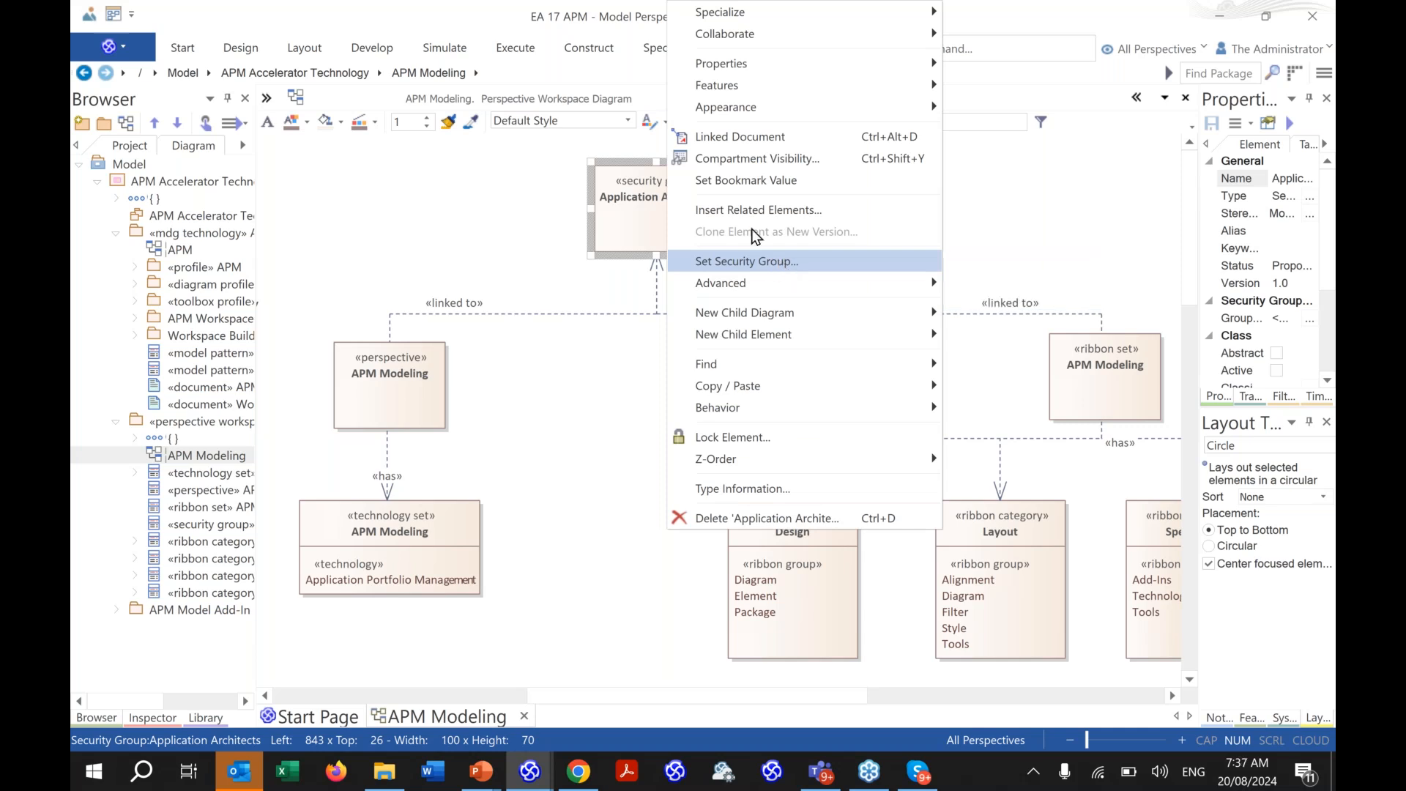
pyautogui.press('Escape')
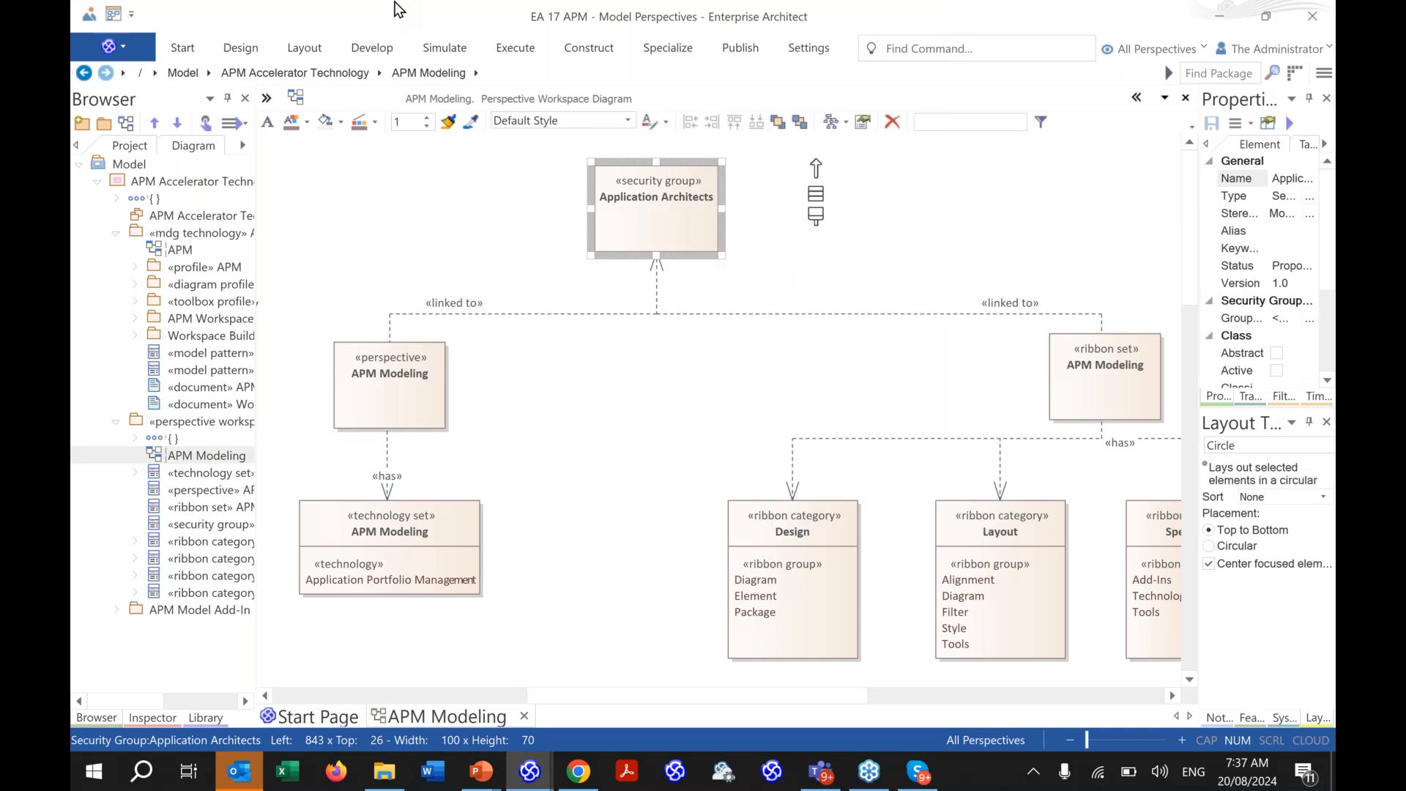
pyautogui.click(827, 51)
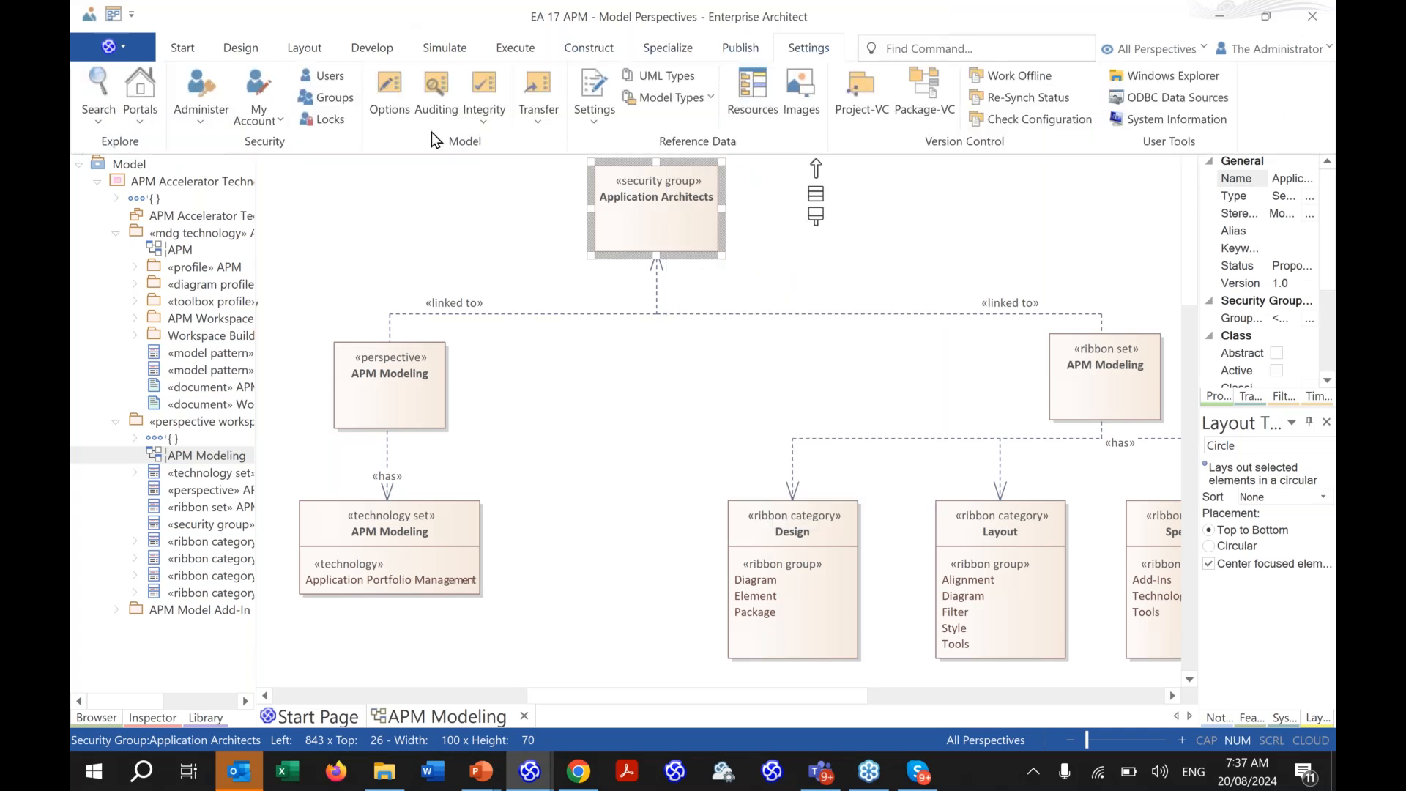
pyautogui.click(337, 95)
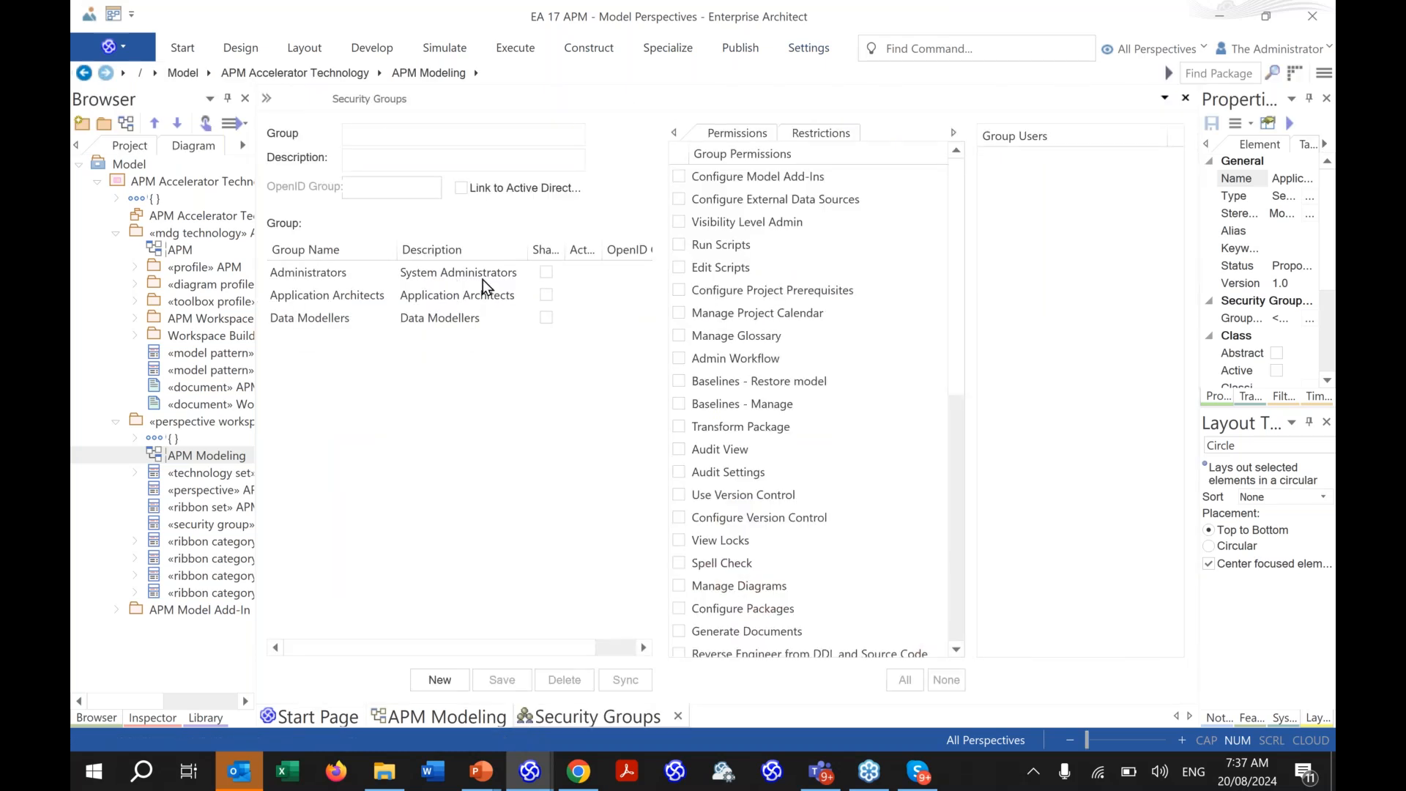
pyautogui.click(1186, 98)
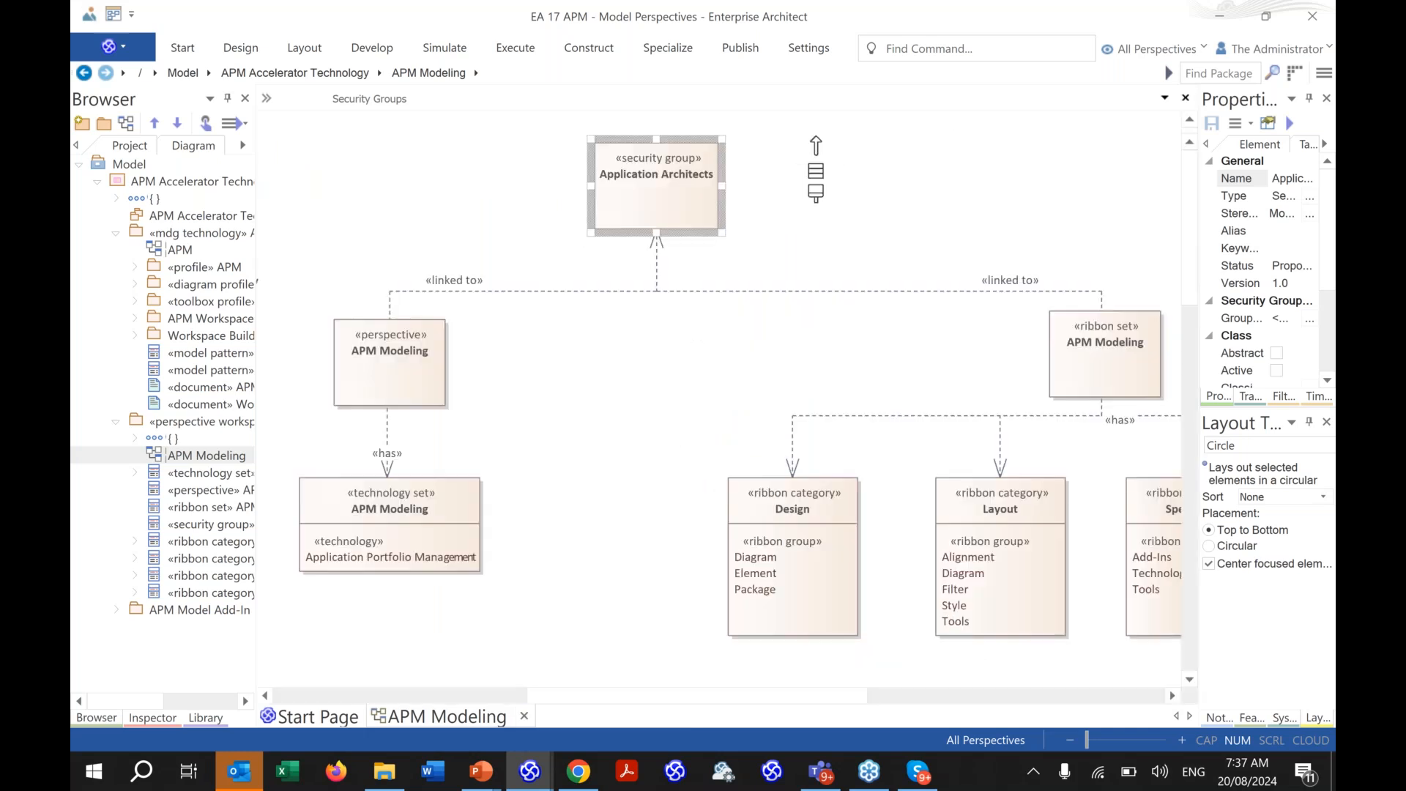
pyautogui.click(793, 264)
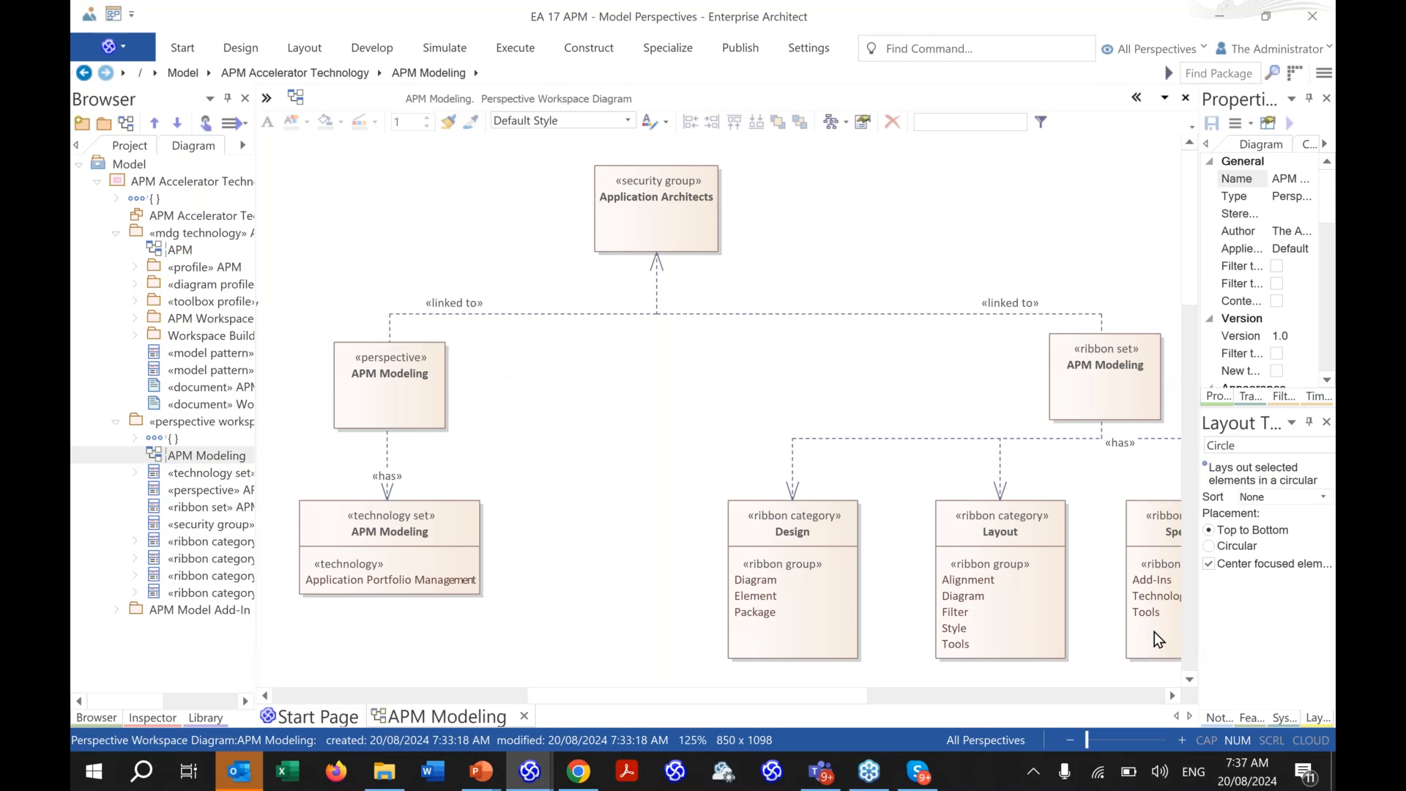
# - Set the Application Architects element's security group to Application Architects and confirm
pyautogui.click(653, 197)
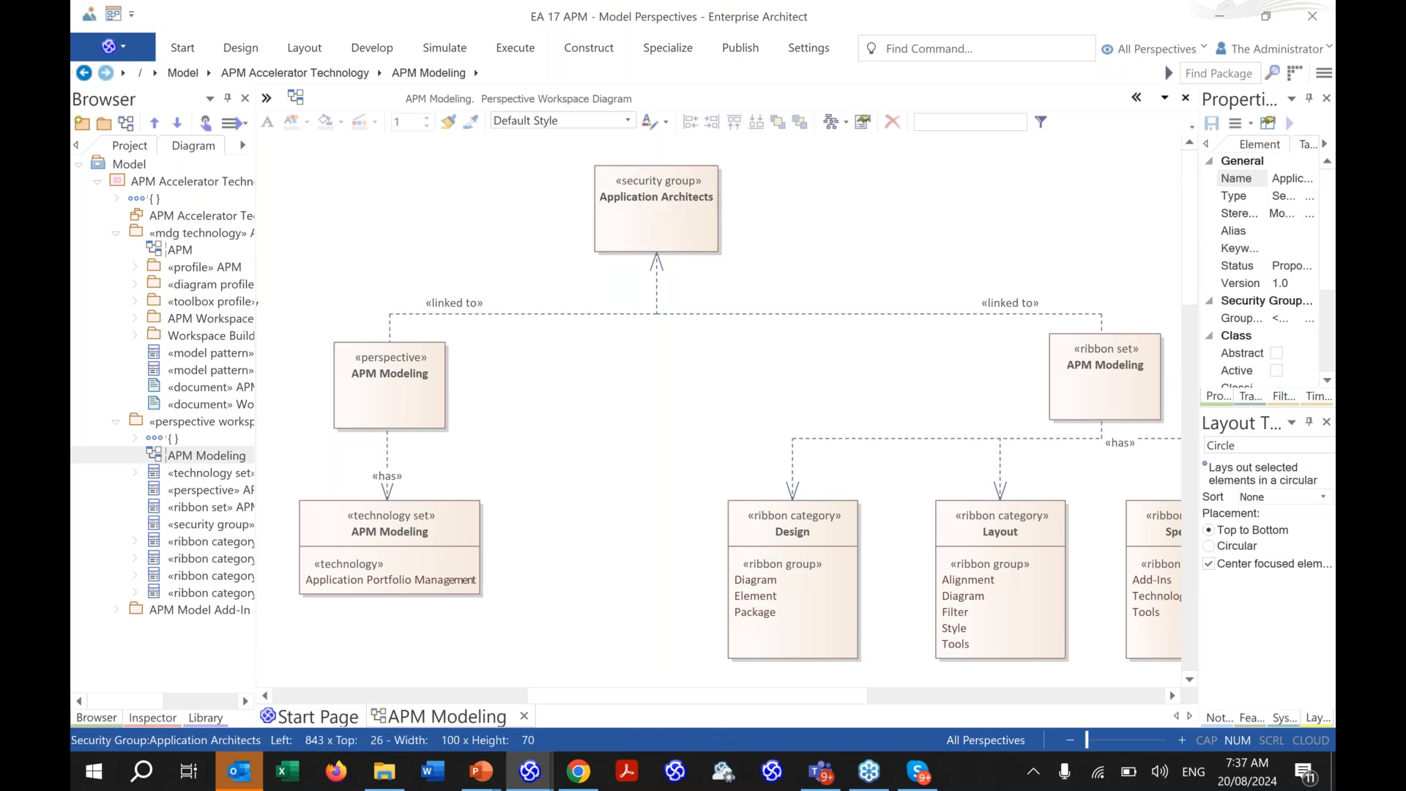
pyautogui.rightClick(596, 185)
pyautogui.click(809, 458)
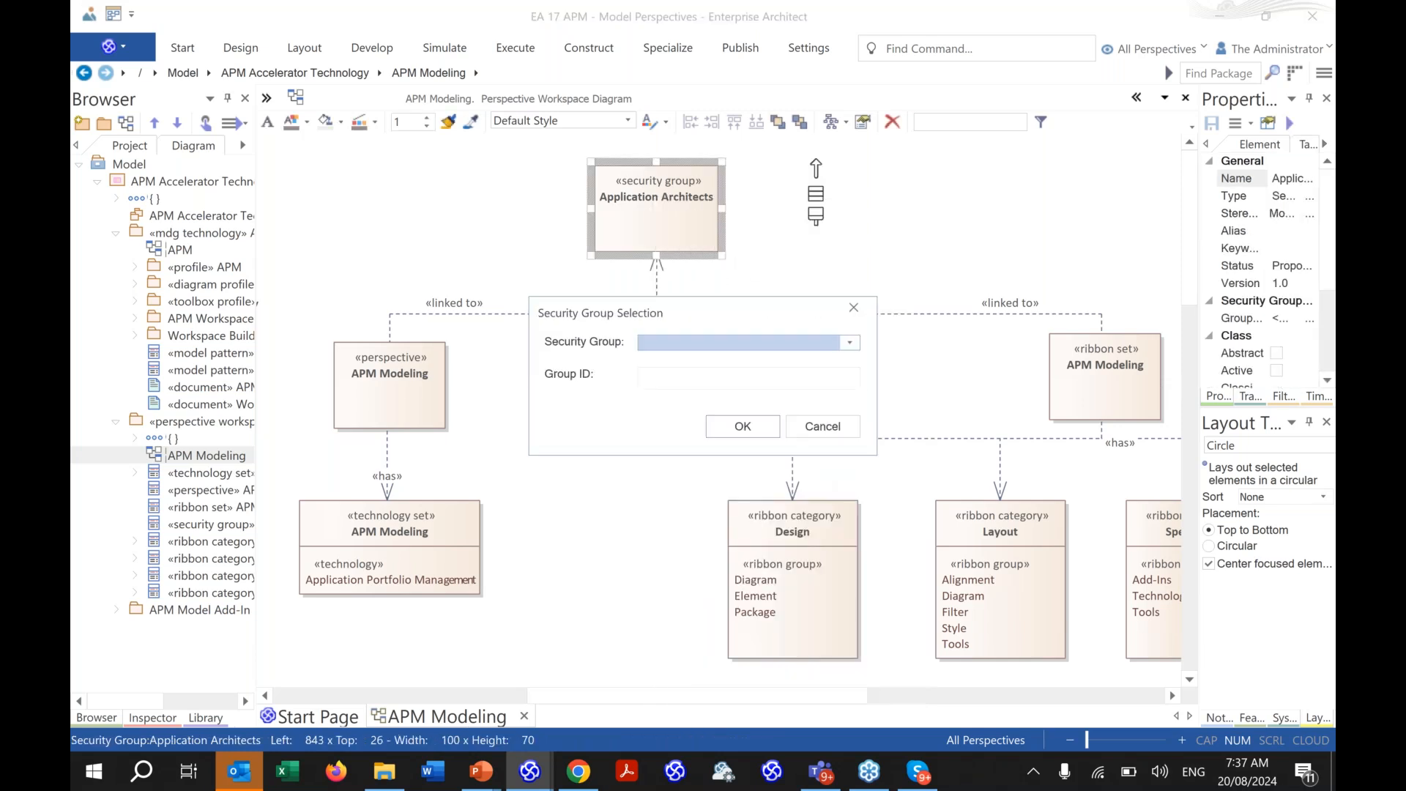
pyautogui.click(788, 344)
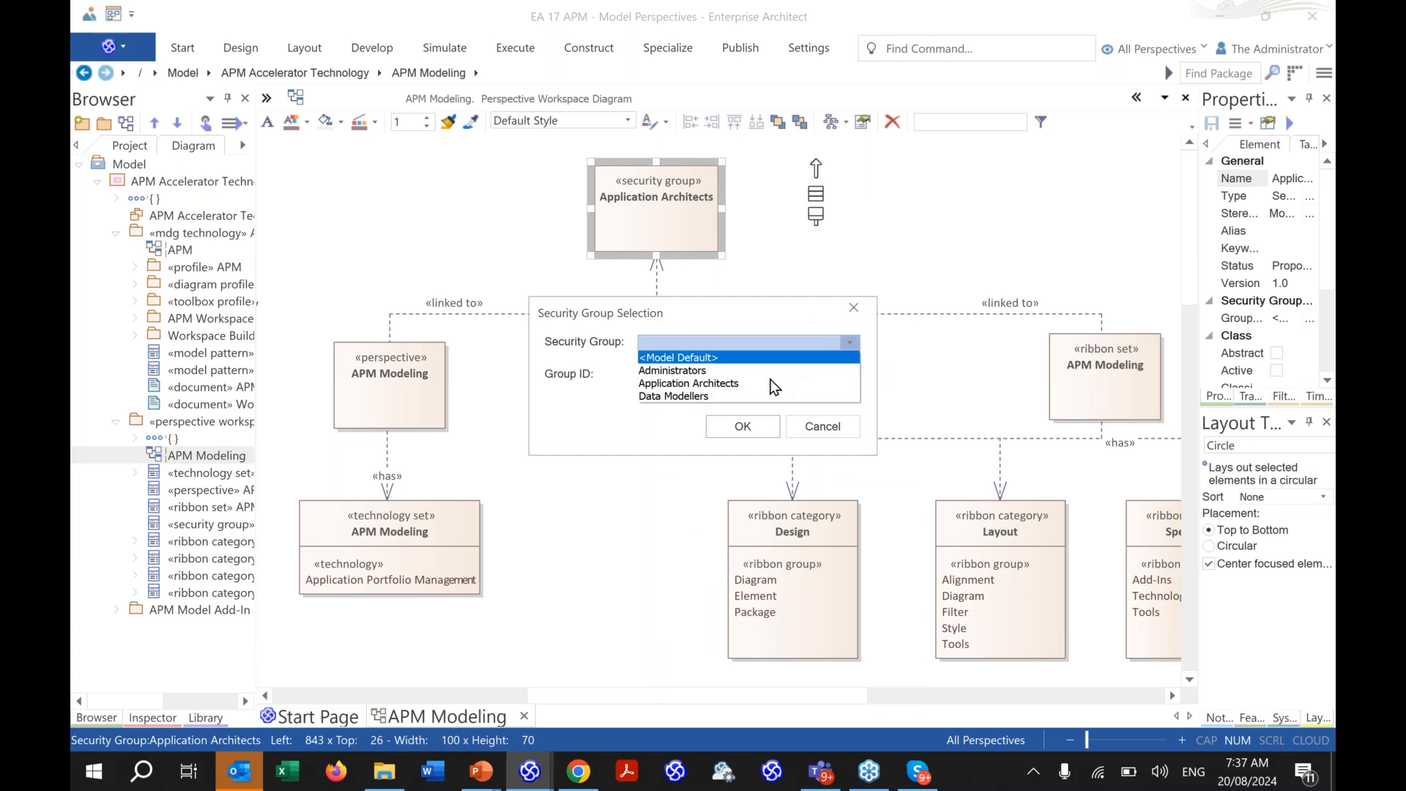
pyautogui.click(769, 383)
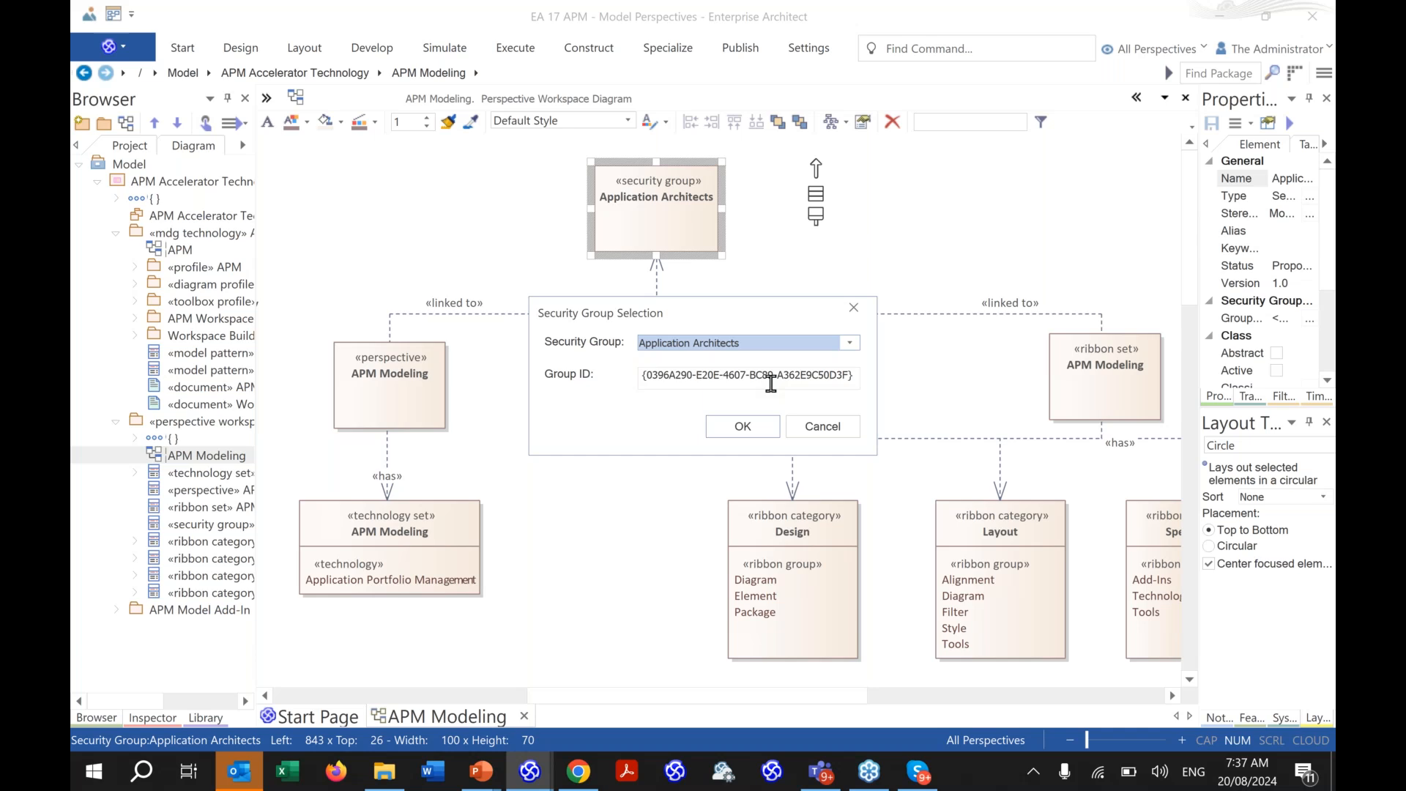
pyautogui.click(759, 429)
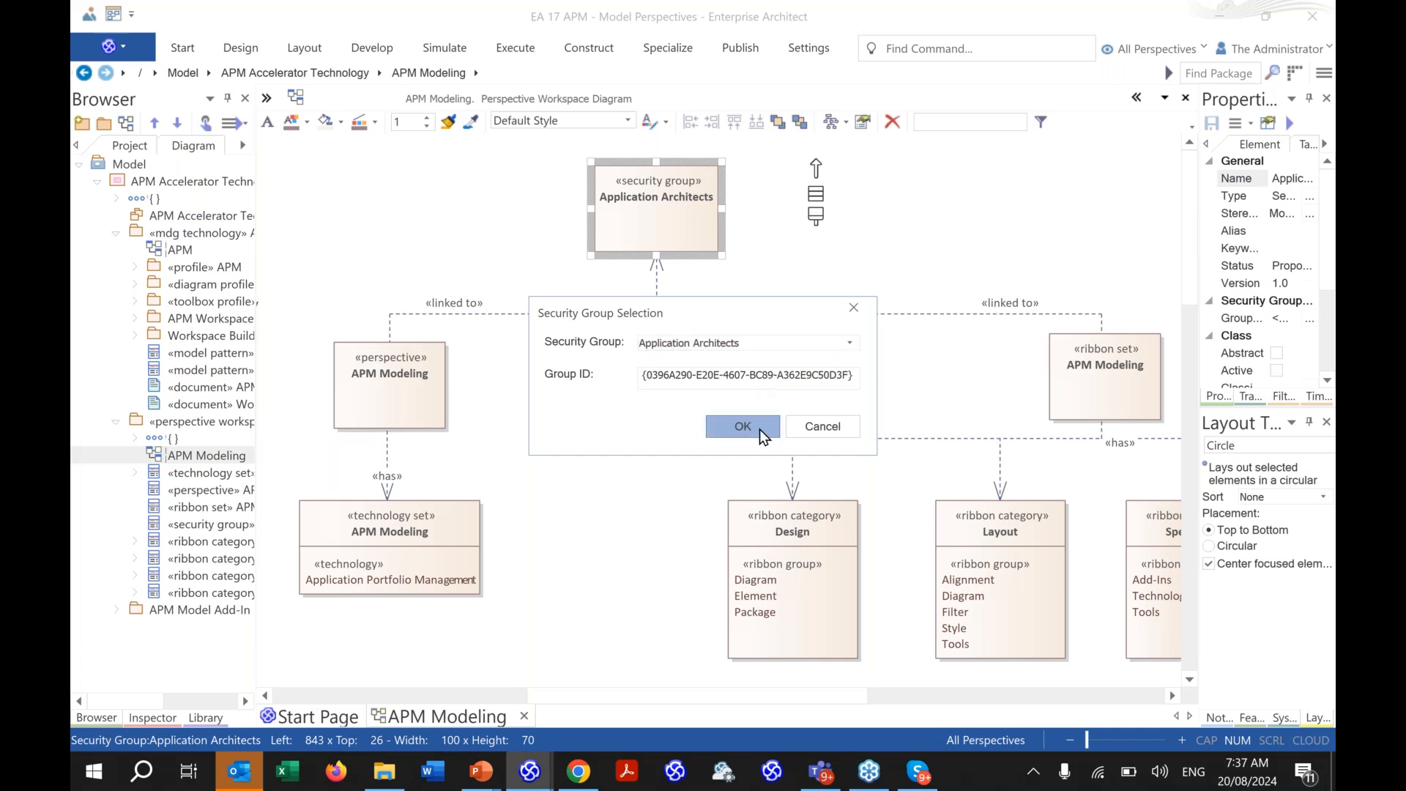
pyautogui.click(917, 255)
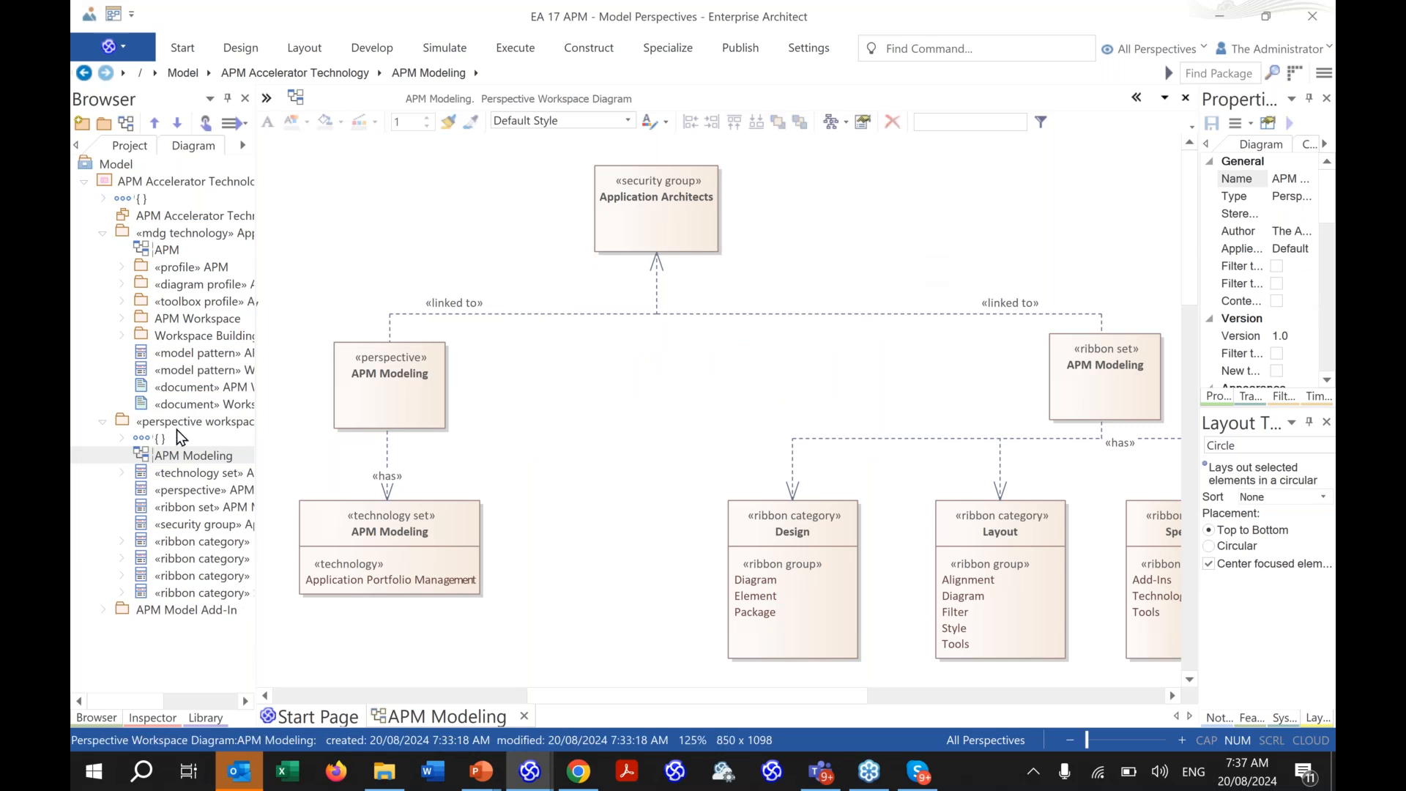
# - Publish the APM Modeling perspective set and activate it together with its security
pyautogui.click(188, 420)
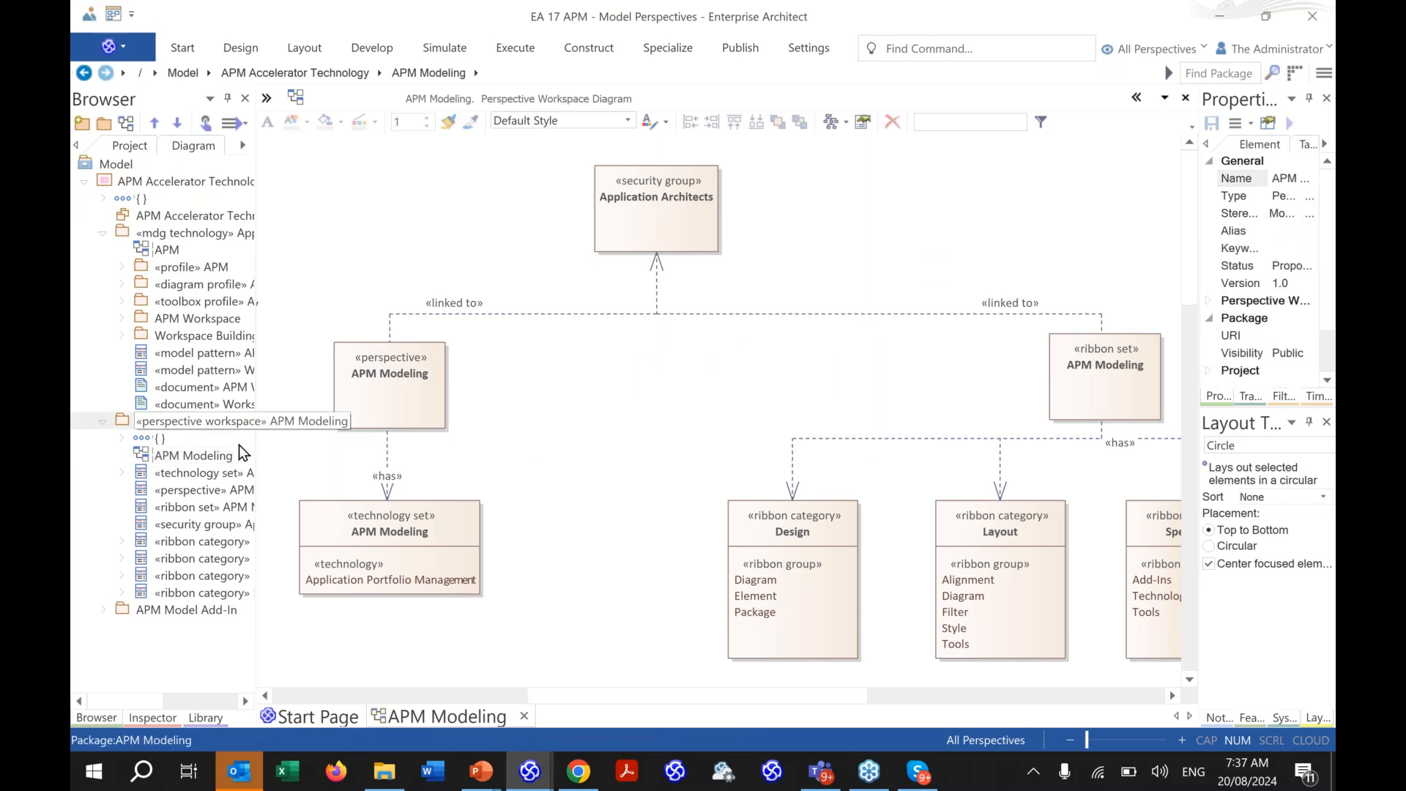
pyautogui.click(716, 51)
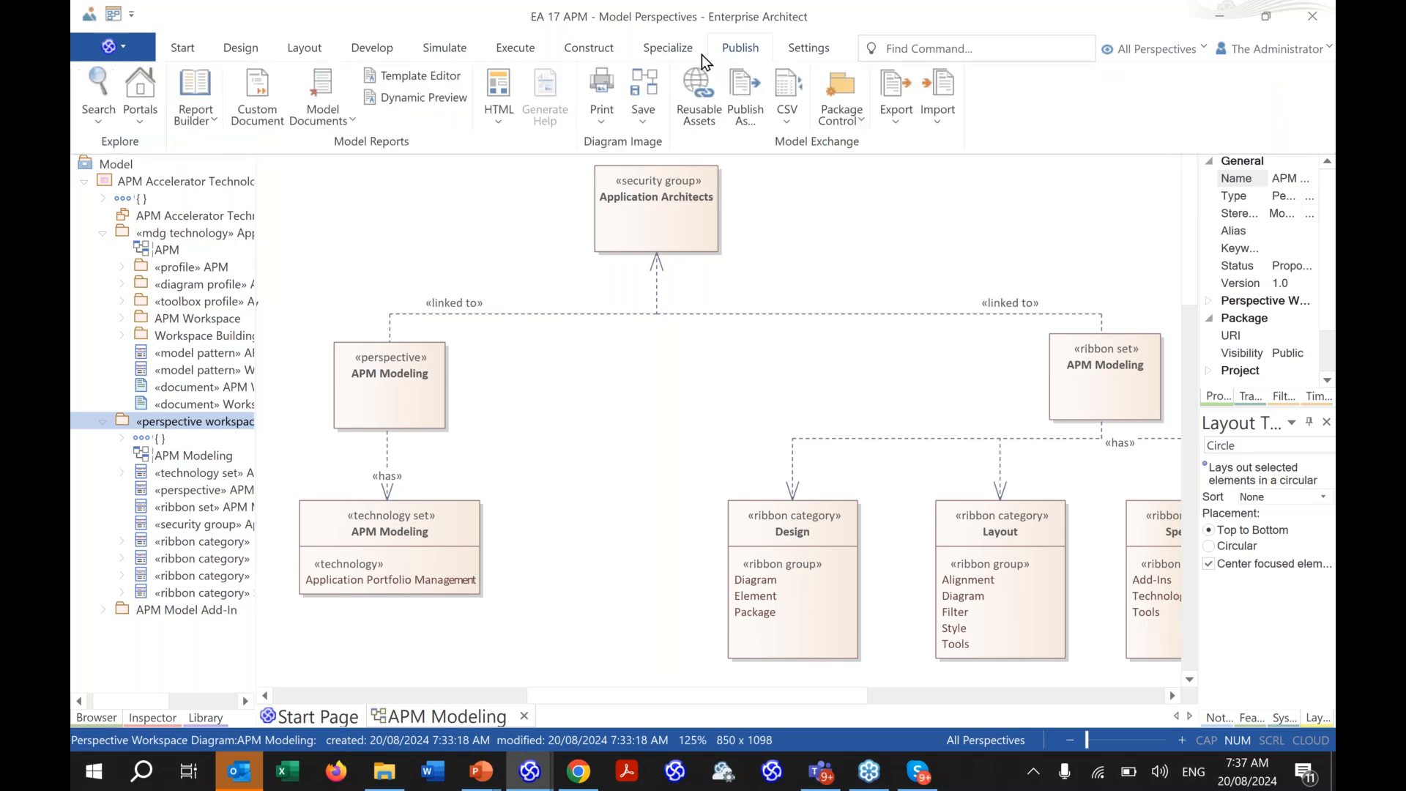
pyautogui.click(695, 54)
pyautogui.click(601, 116)
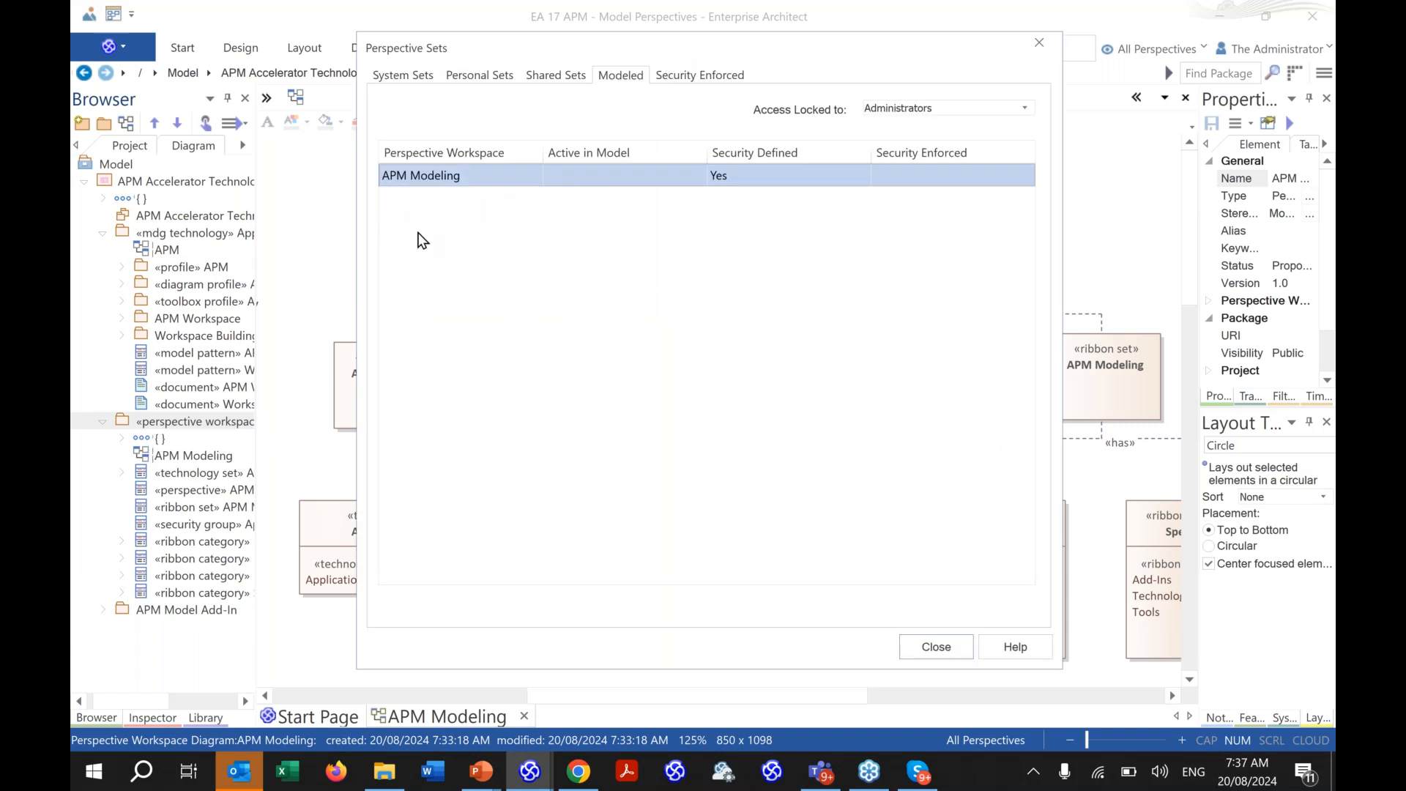
pyautogui.rightClick(440, 183)
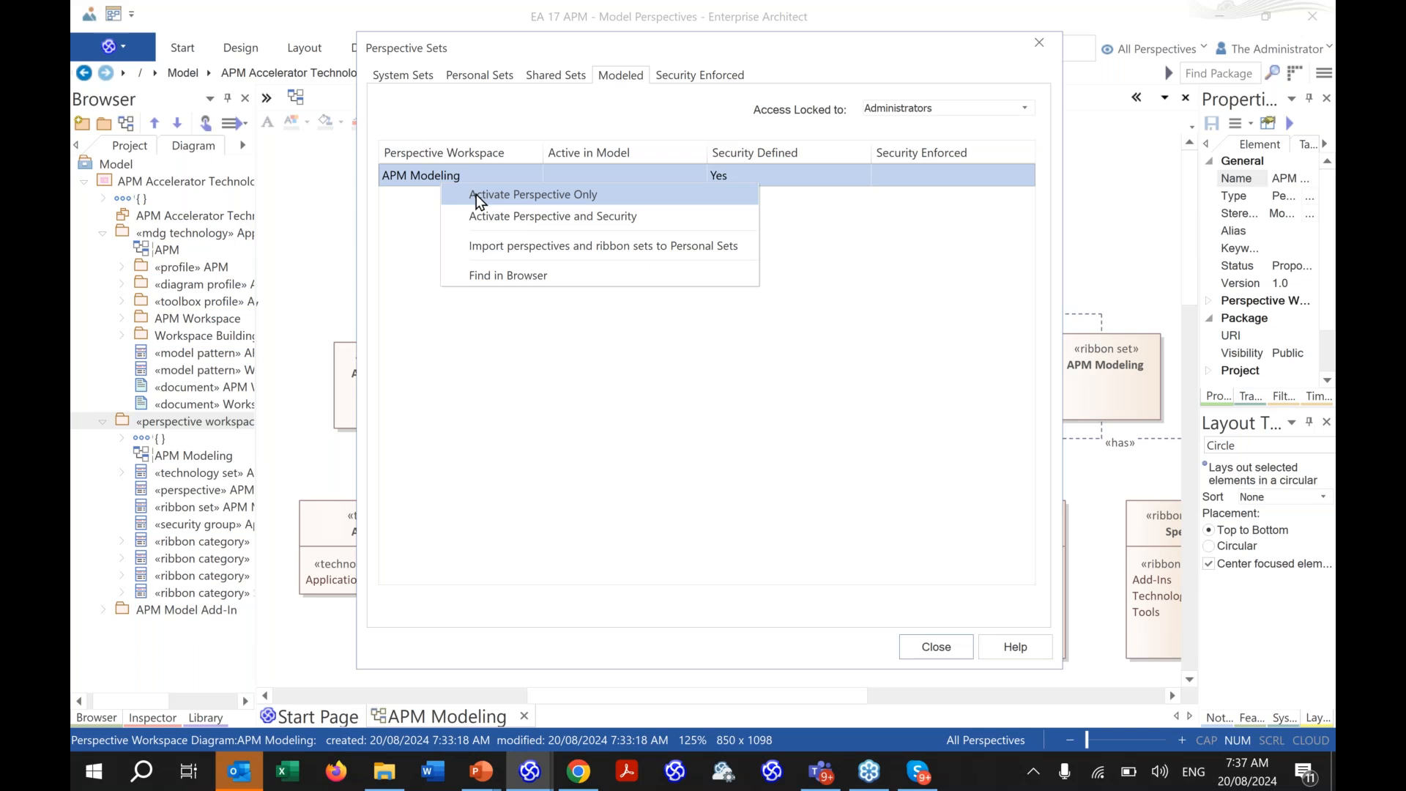
pyautogui.click(526, 217)
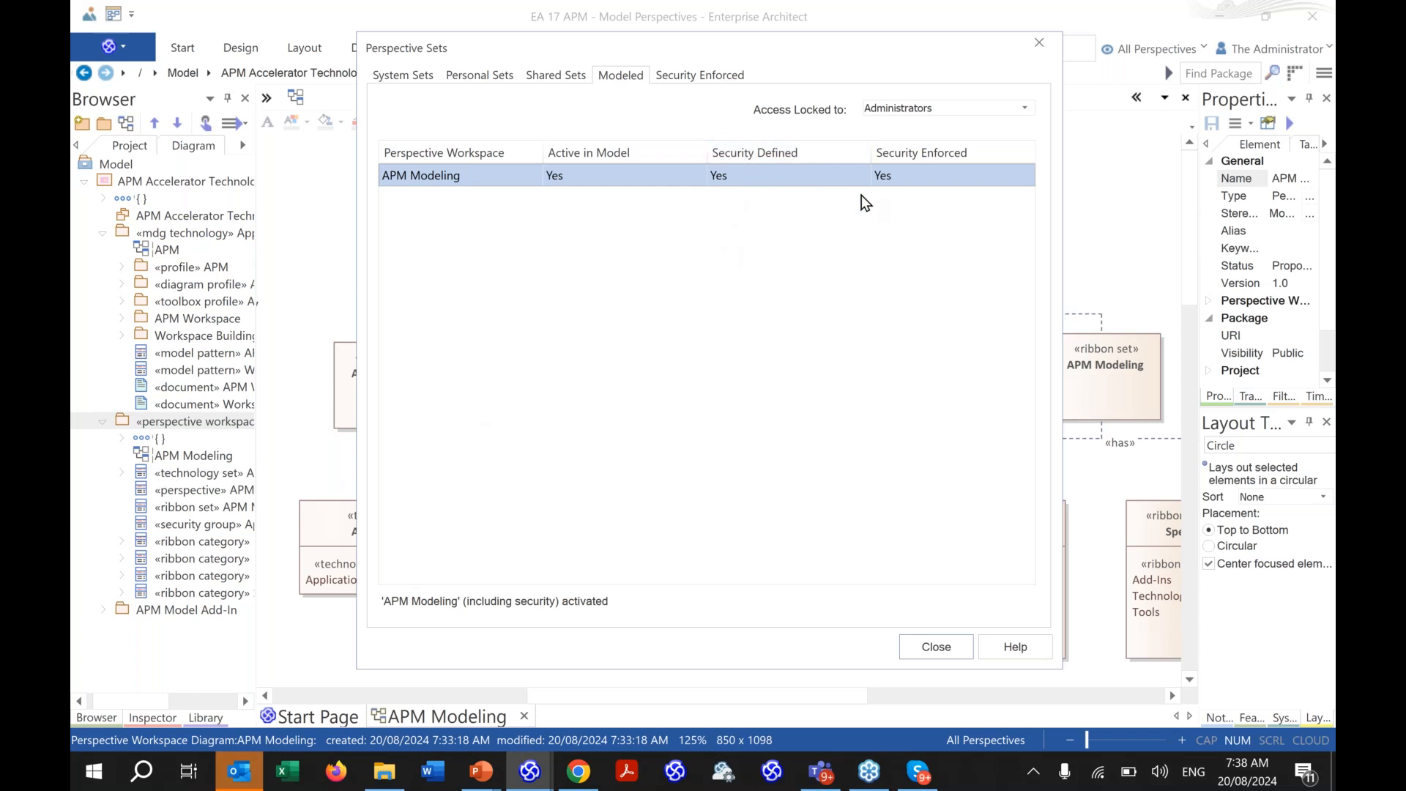
# - Close the perspective sets view and diagram builder, then reopen the EA 17 APM - Model Perspectives project
pyautogui.click(1036, 41)
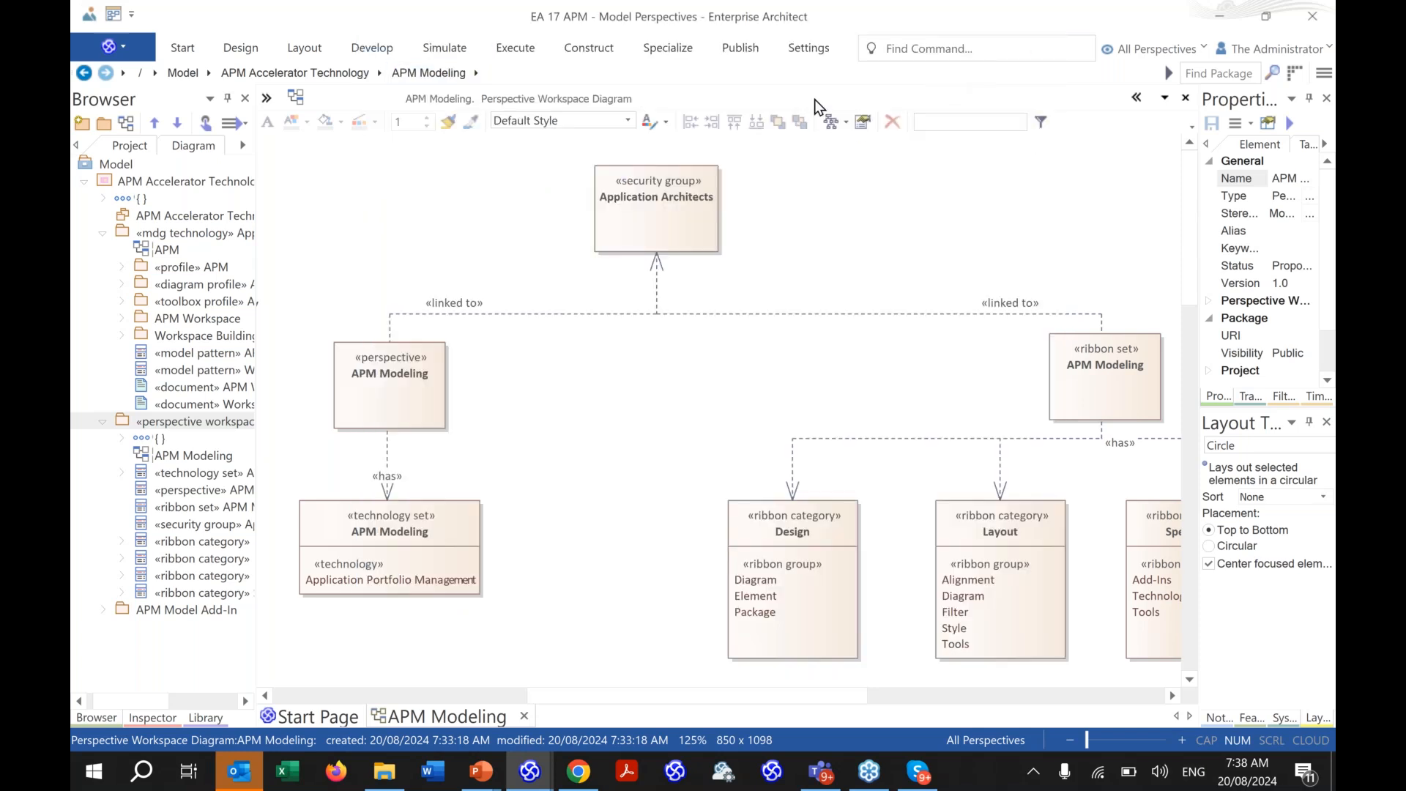
pyautogui.click(127, 128)
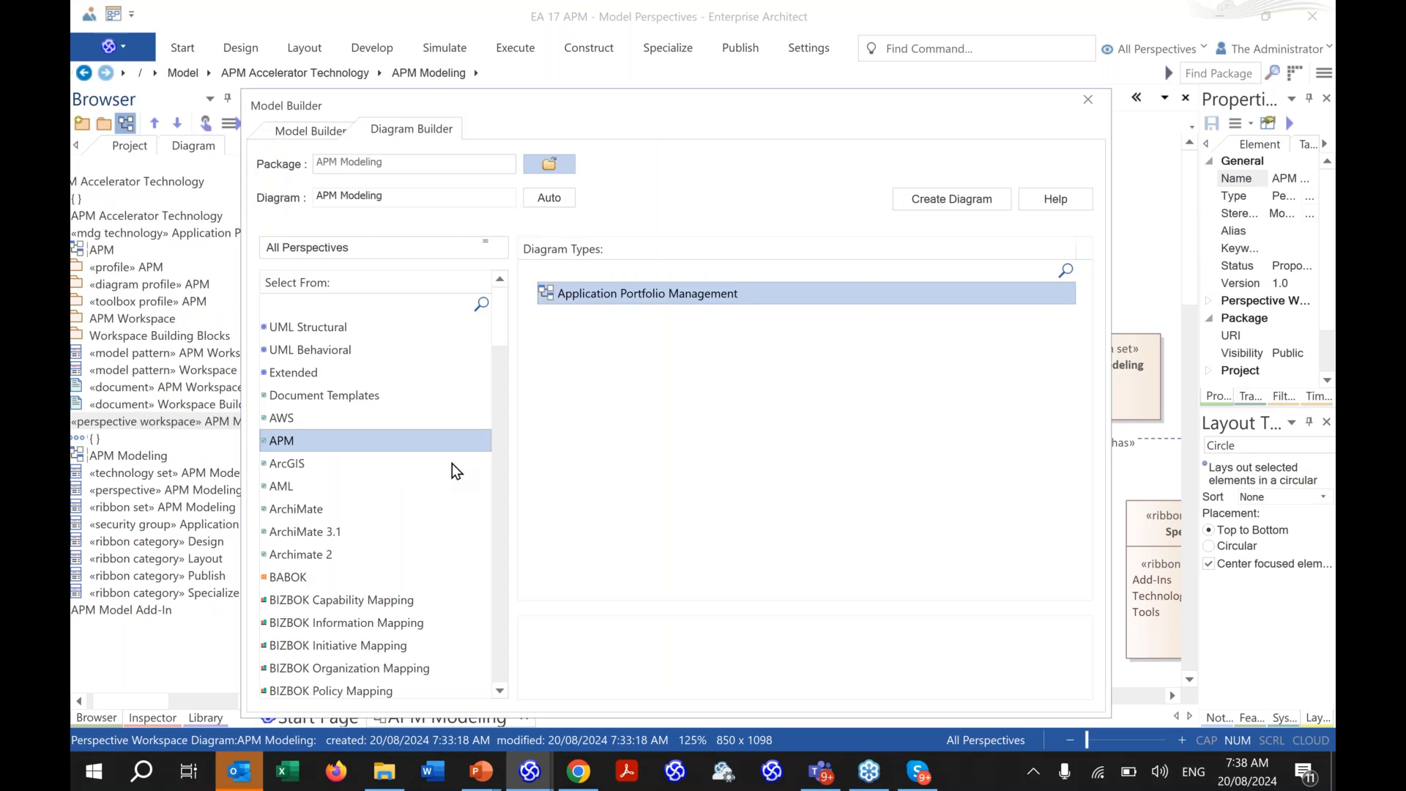
pyautogui.click(1087, 99)
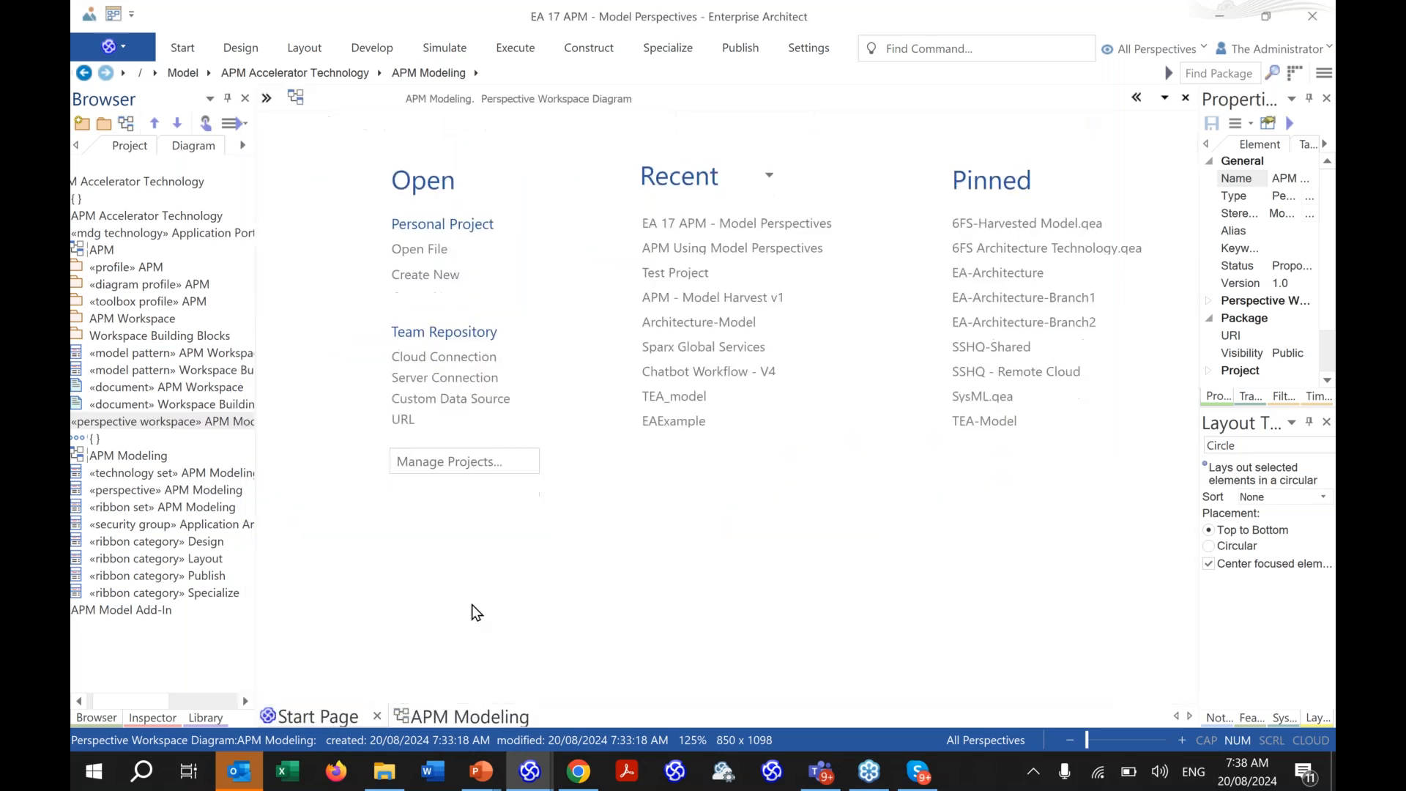
pyautogui.click(721, 222)
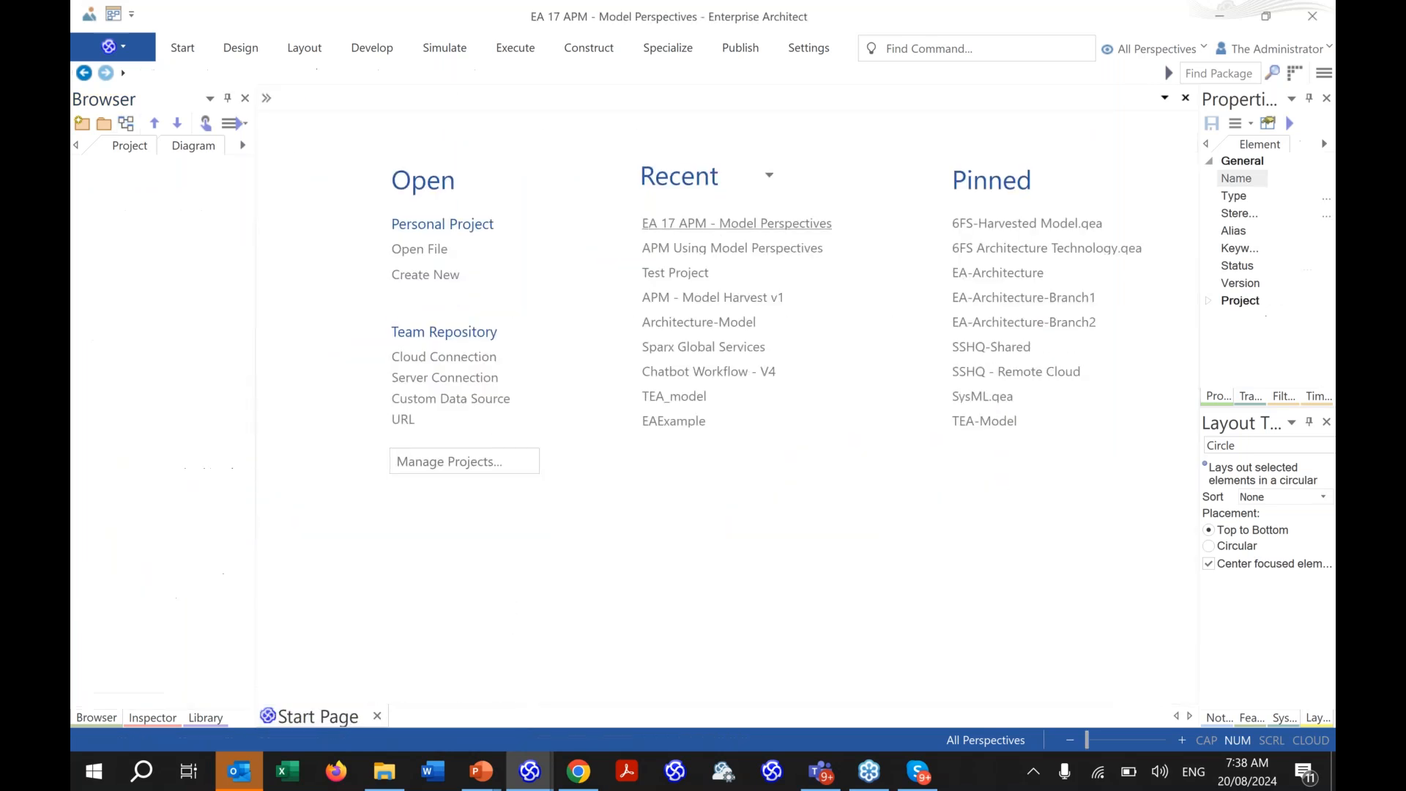
# - Log in to the EA repository with UserID 'architect'
pyautogui.doubleClick(695, 339)
pyautogui.write('architect')
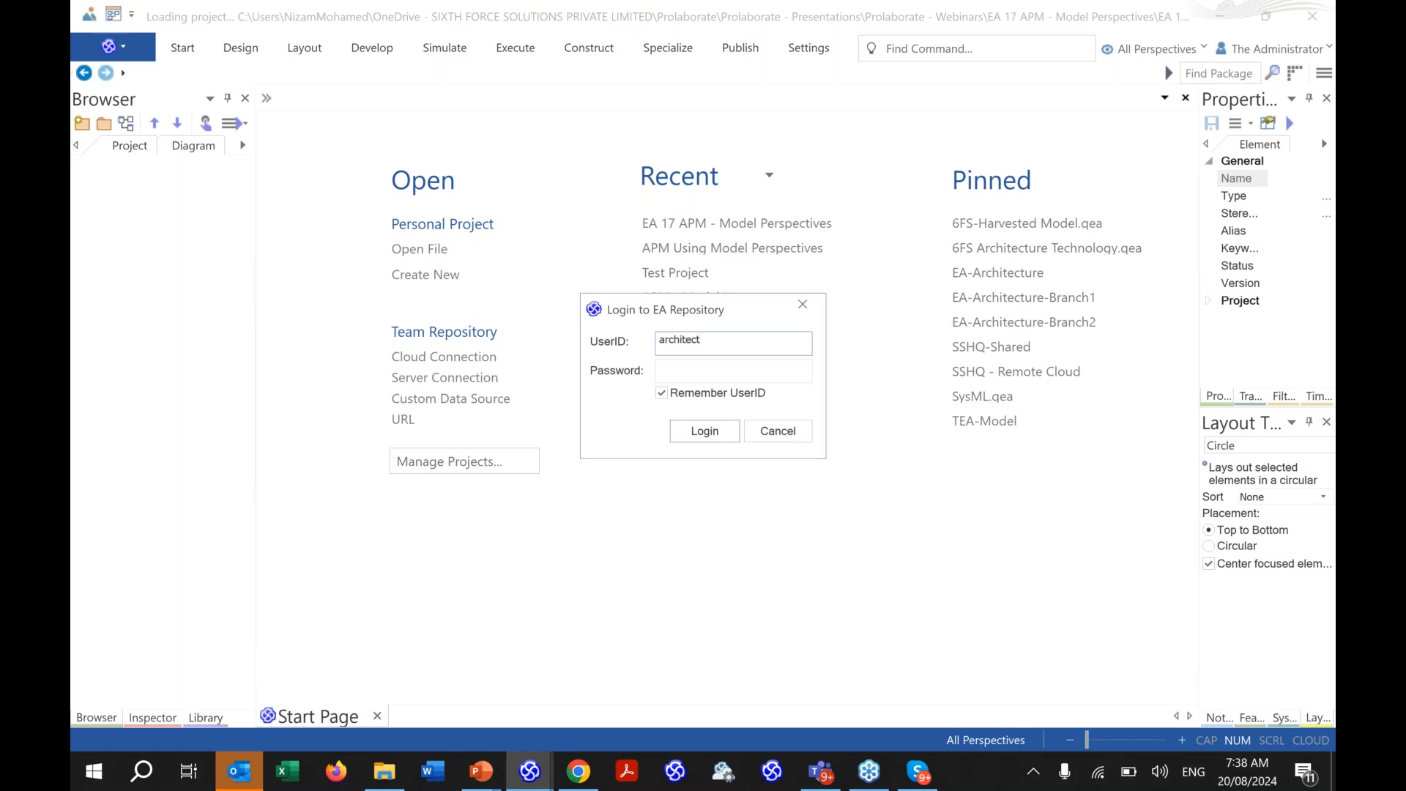
pyautogui.press('Return')
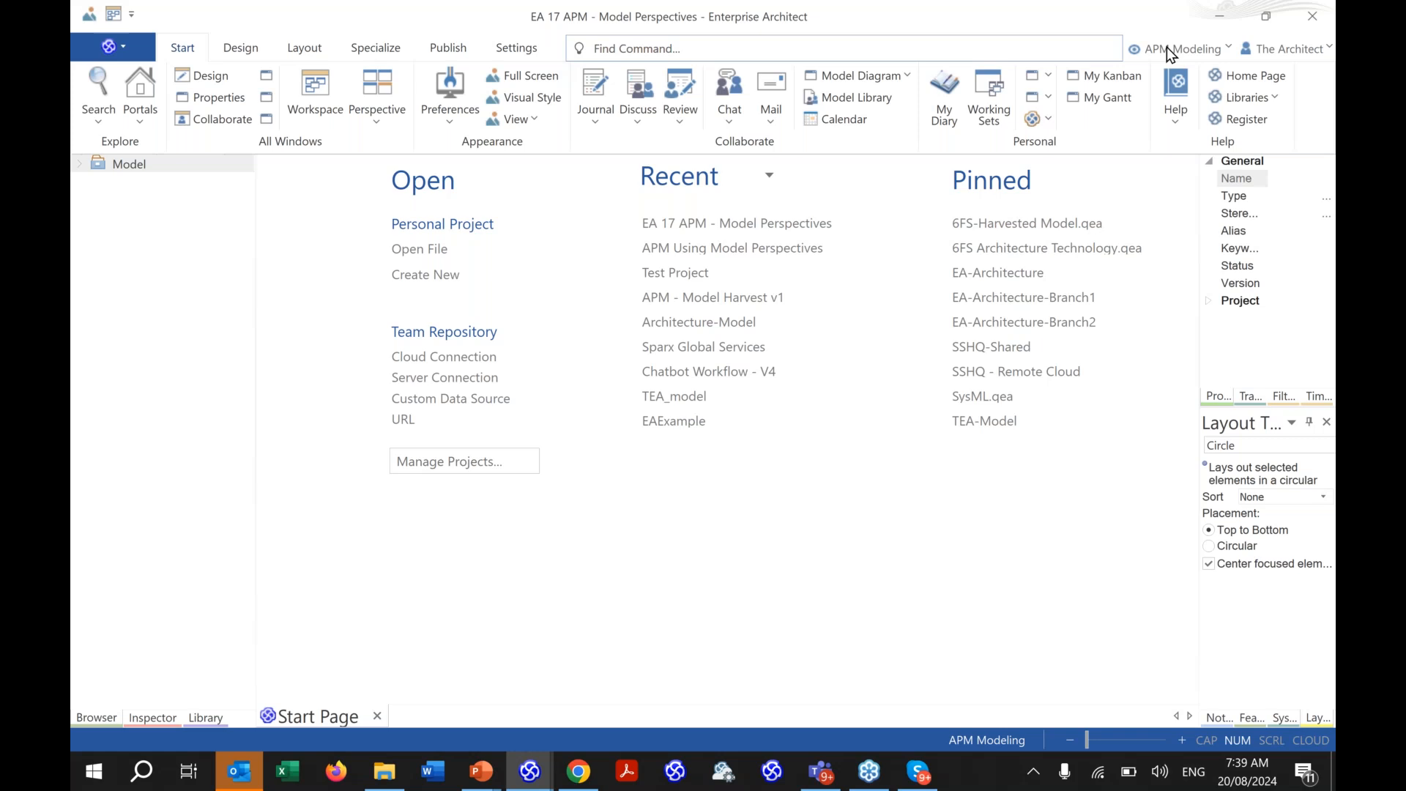
# - Create a new package named 'my first package' under the Model root
pyautogui.click(121, 167)
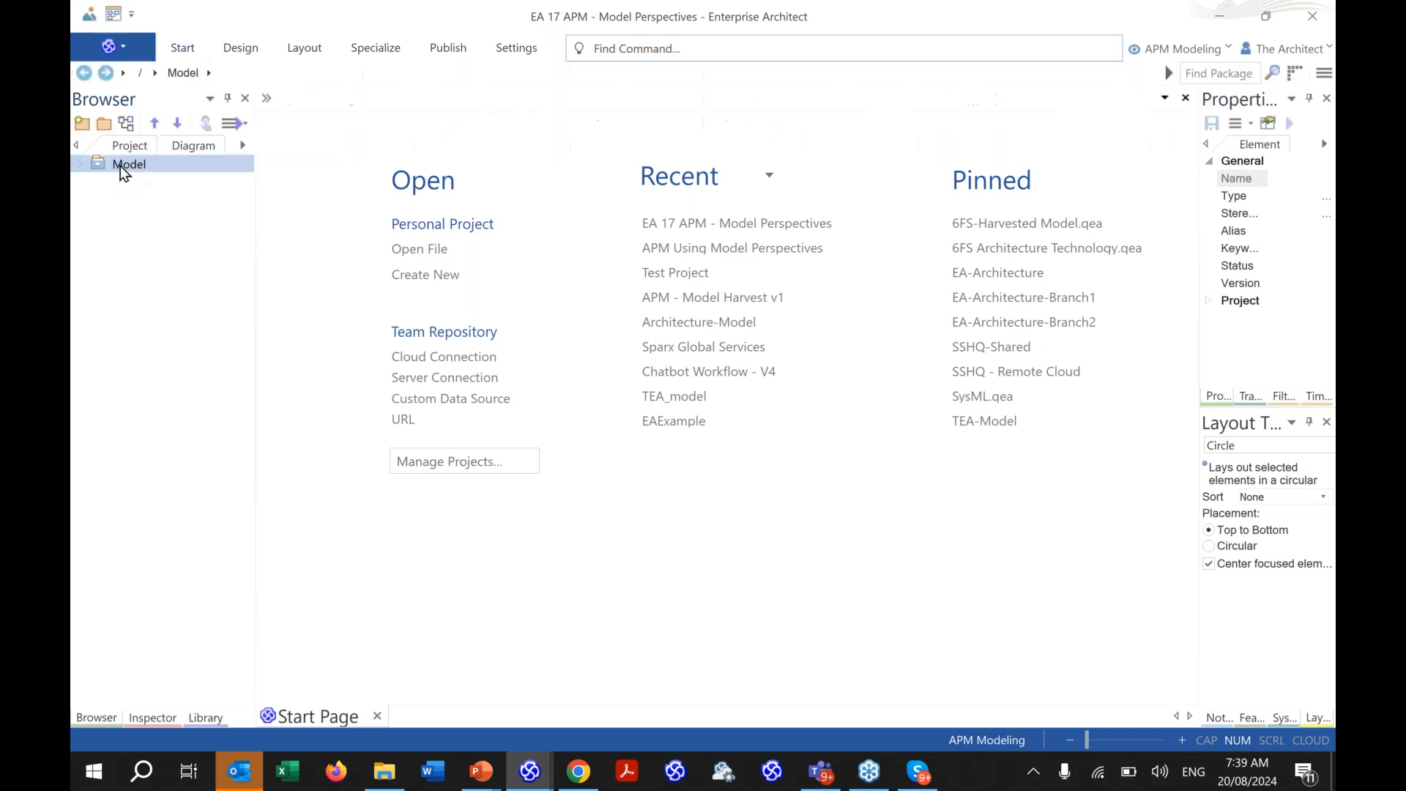
pyautogui.click(106, 128)
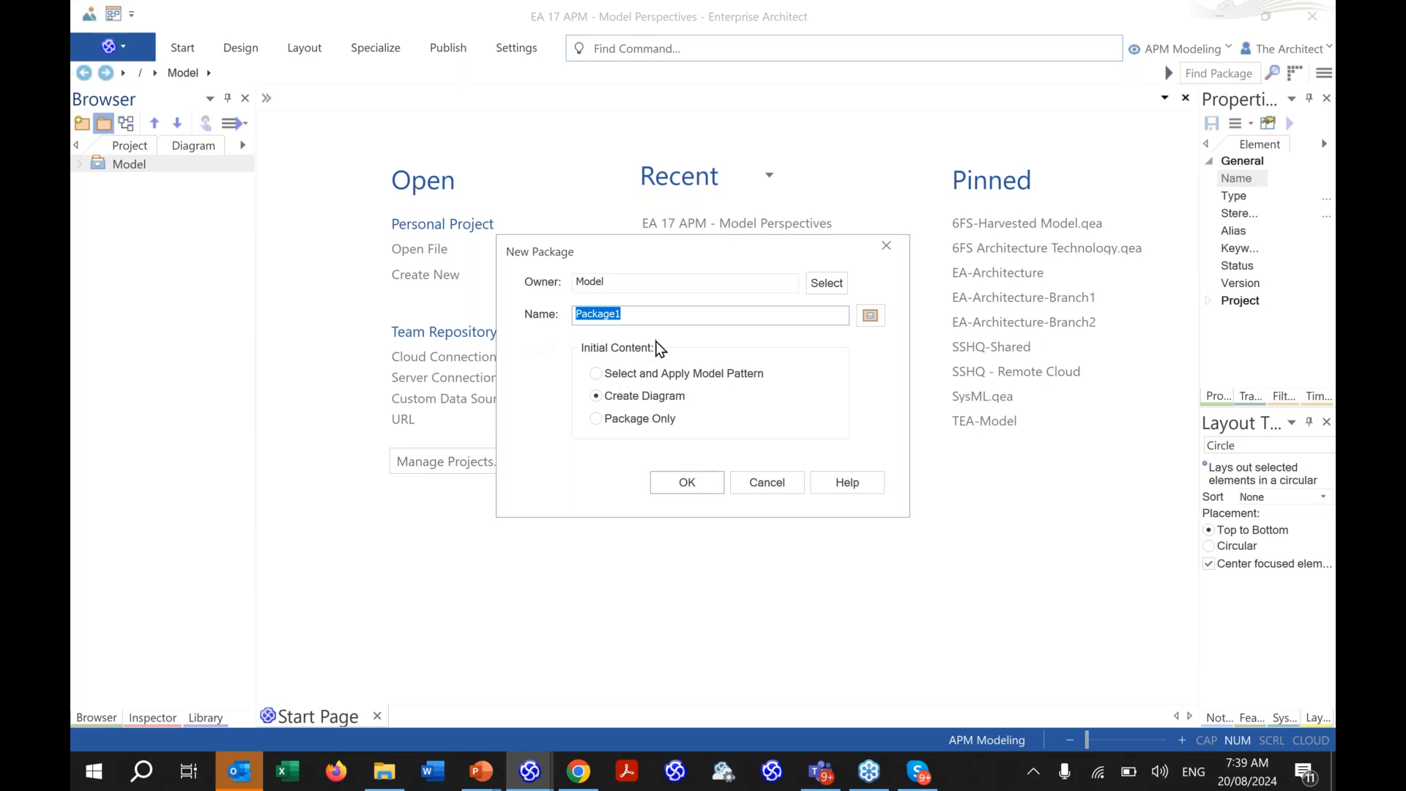
pyautogui.write('m')
pyautogui.write('rst package')
pyautogui.press('Return')
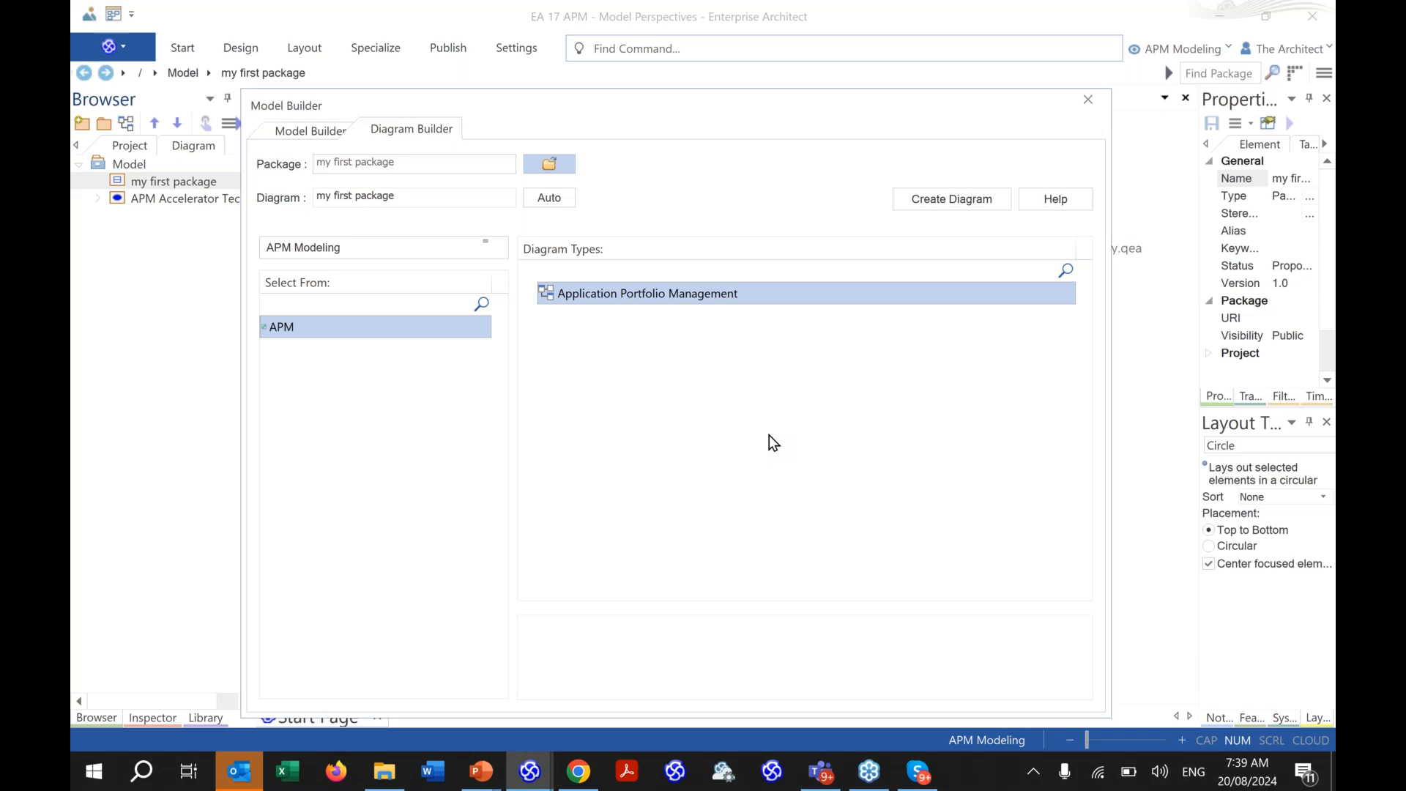
# - Add an APM Application Portfolio Management diagram, widen the browser, and dismiss the reopened builder
pyautogui.click(298, 338)
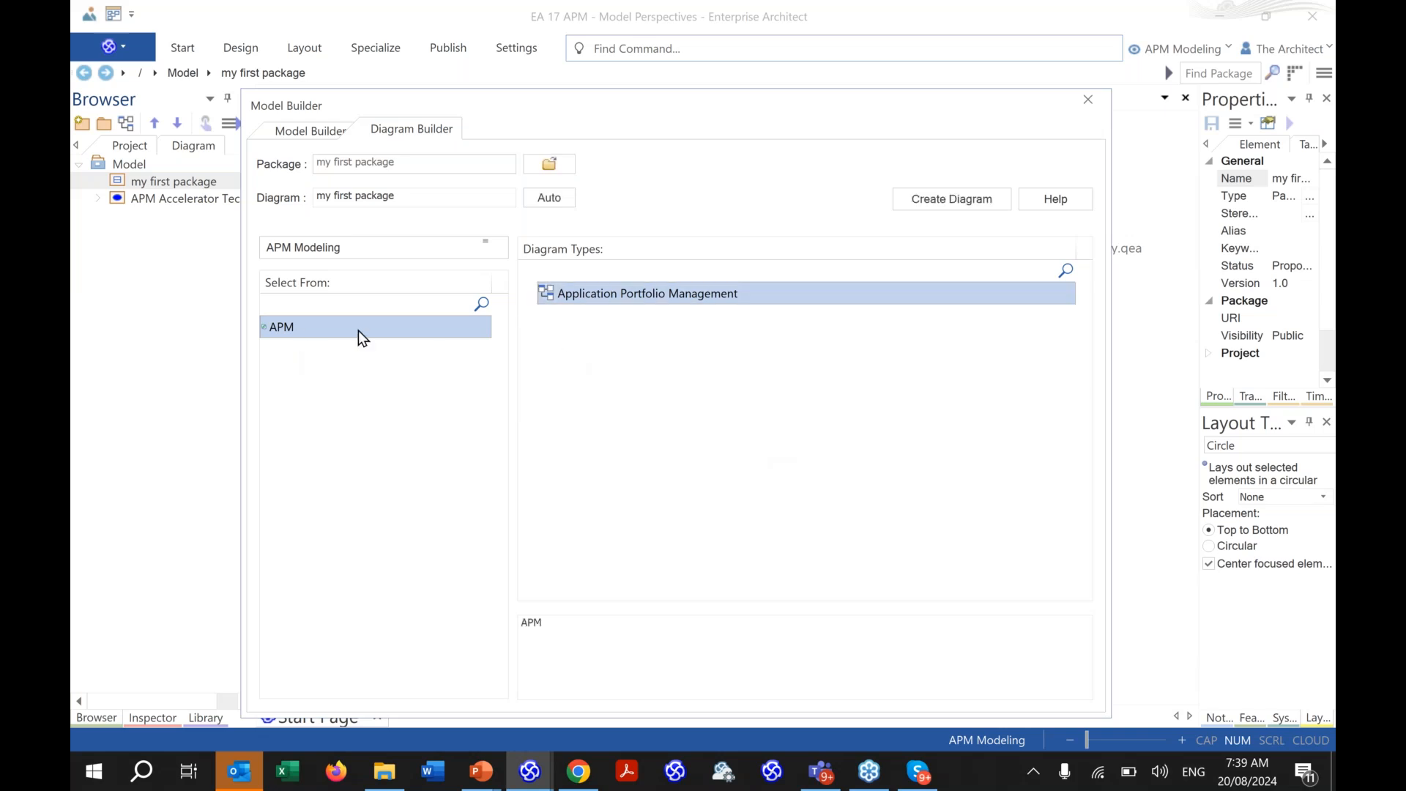
pyautogui.doubleClick(633, 299)
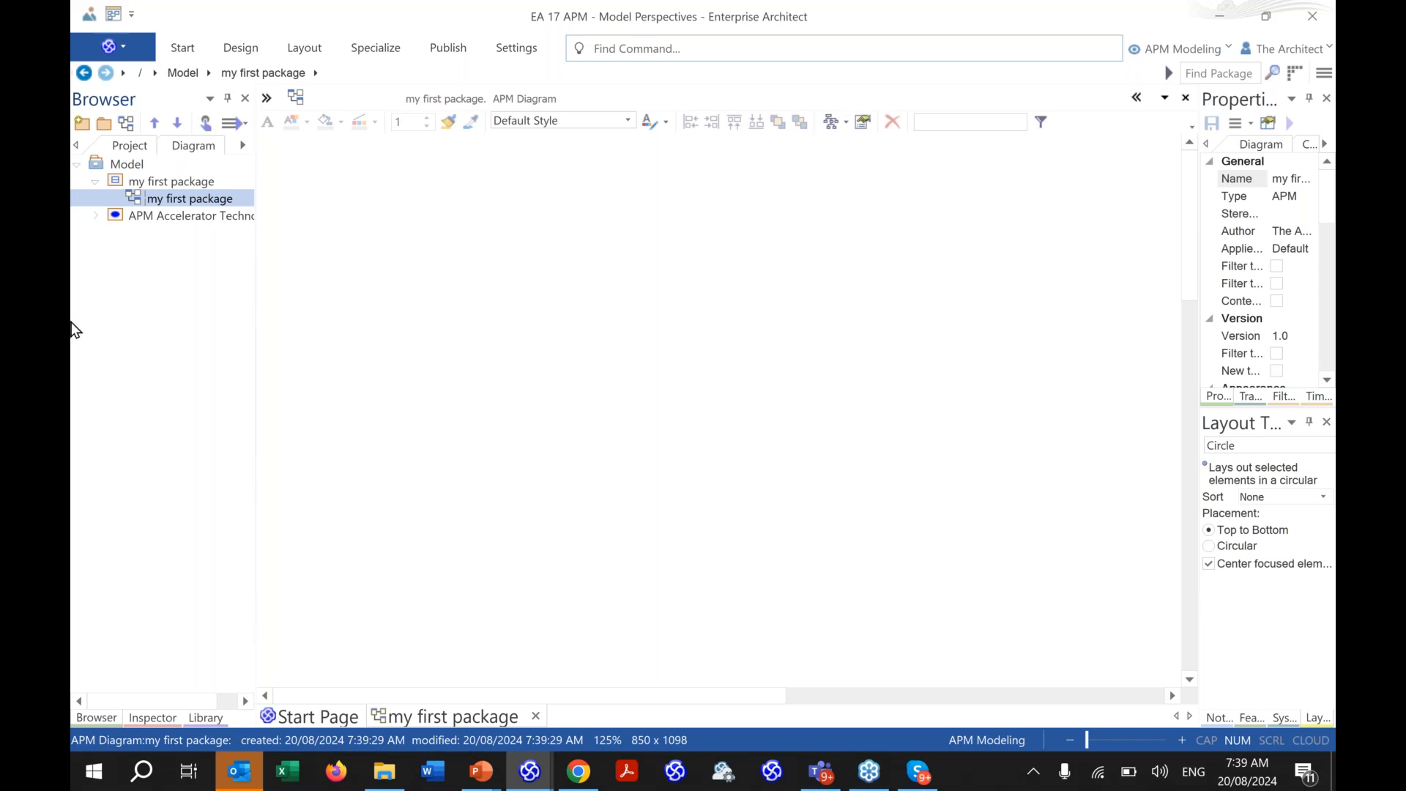
pyautogui.moveTo(255, 161); pyautogui.dragTo(357, 179)
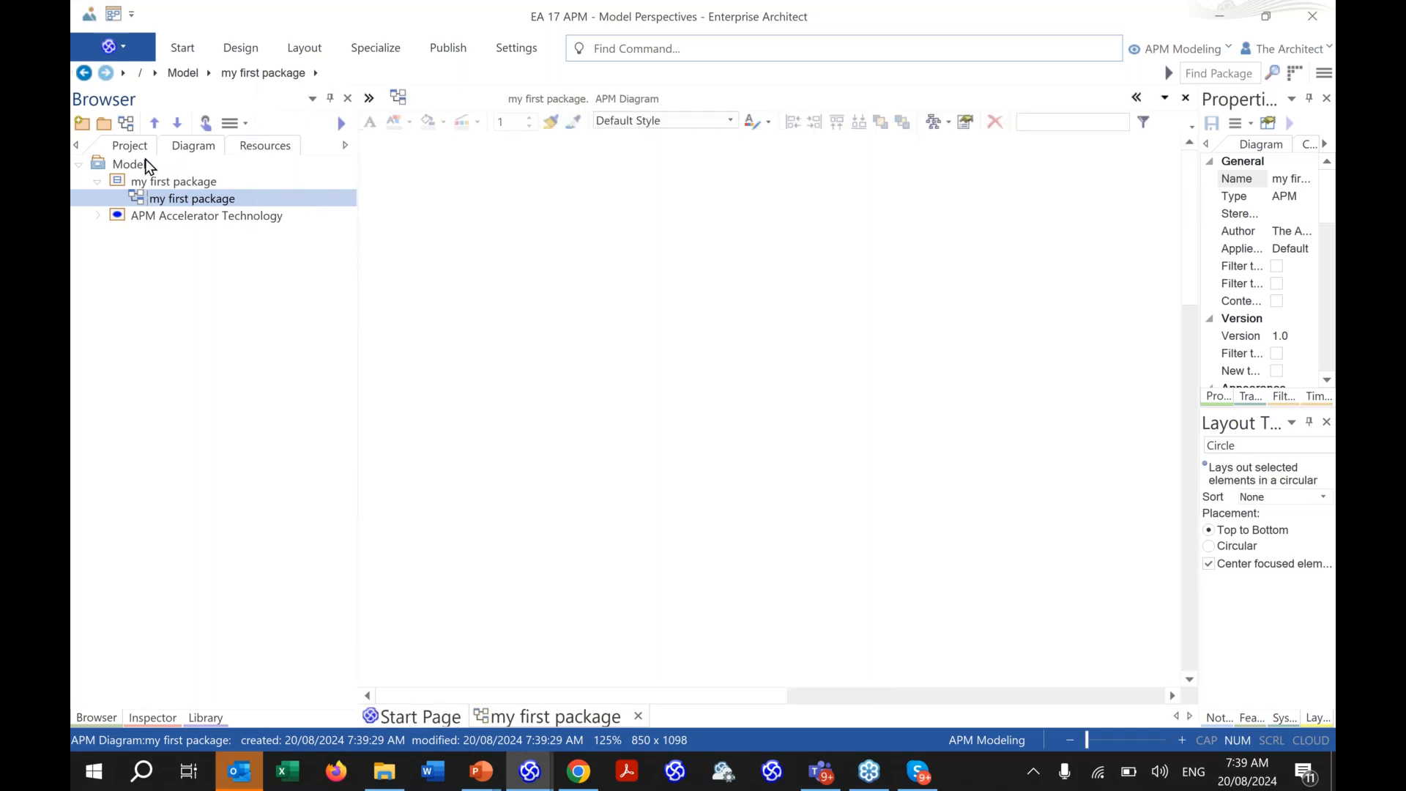
pyautogui.click(126, 123)
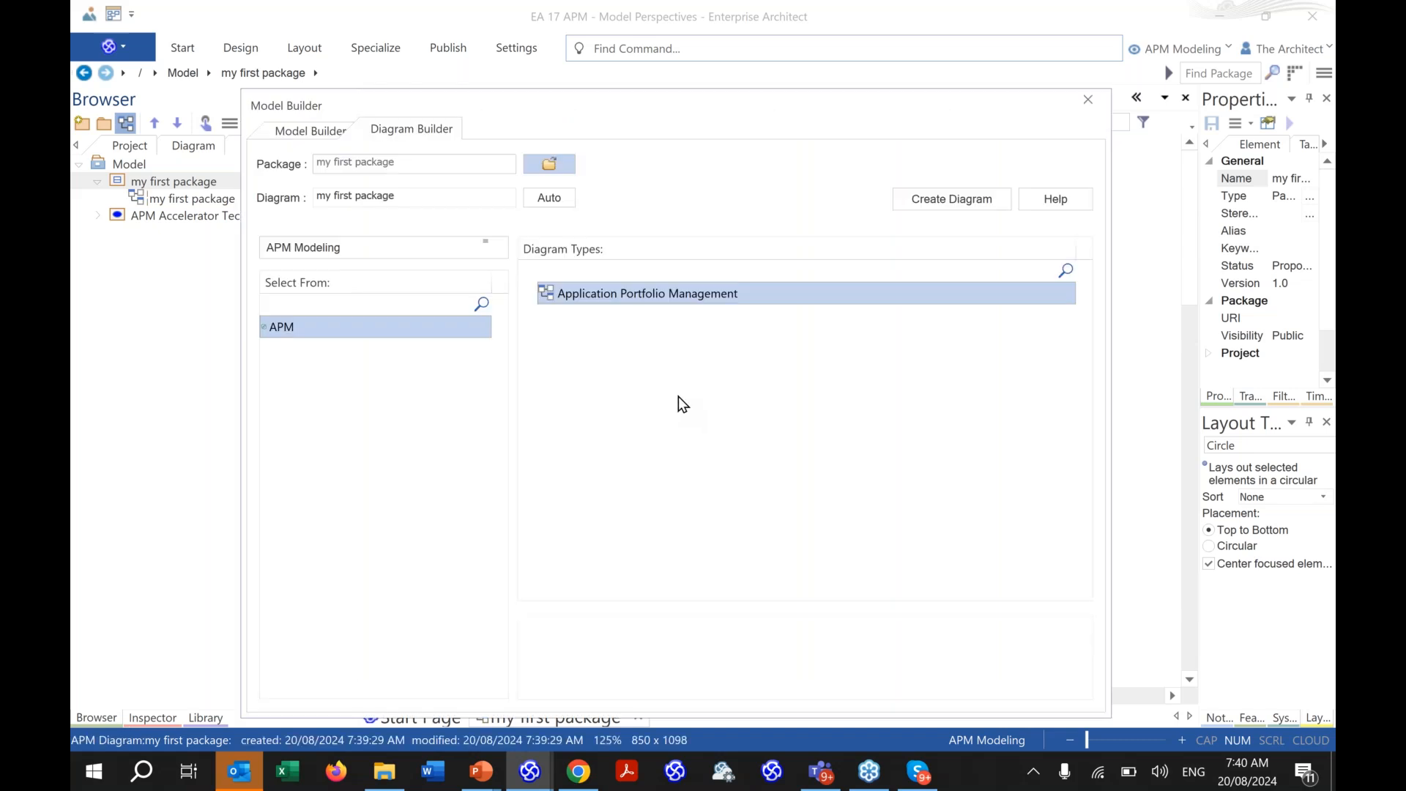
pyautogui.click(1103, 96)
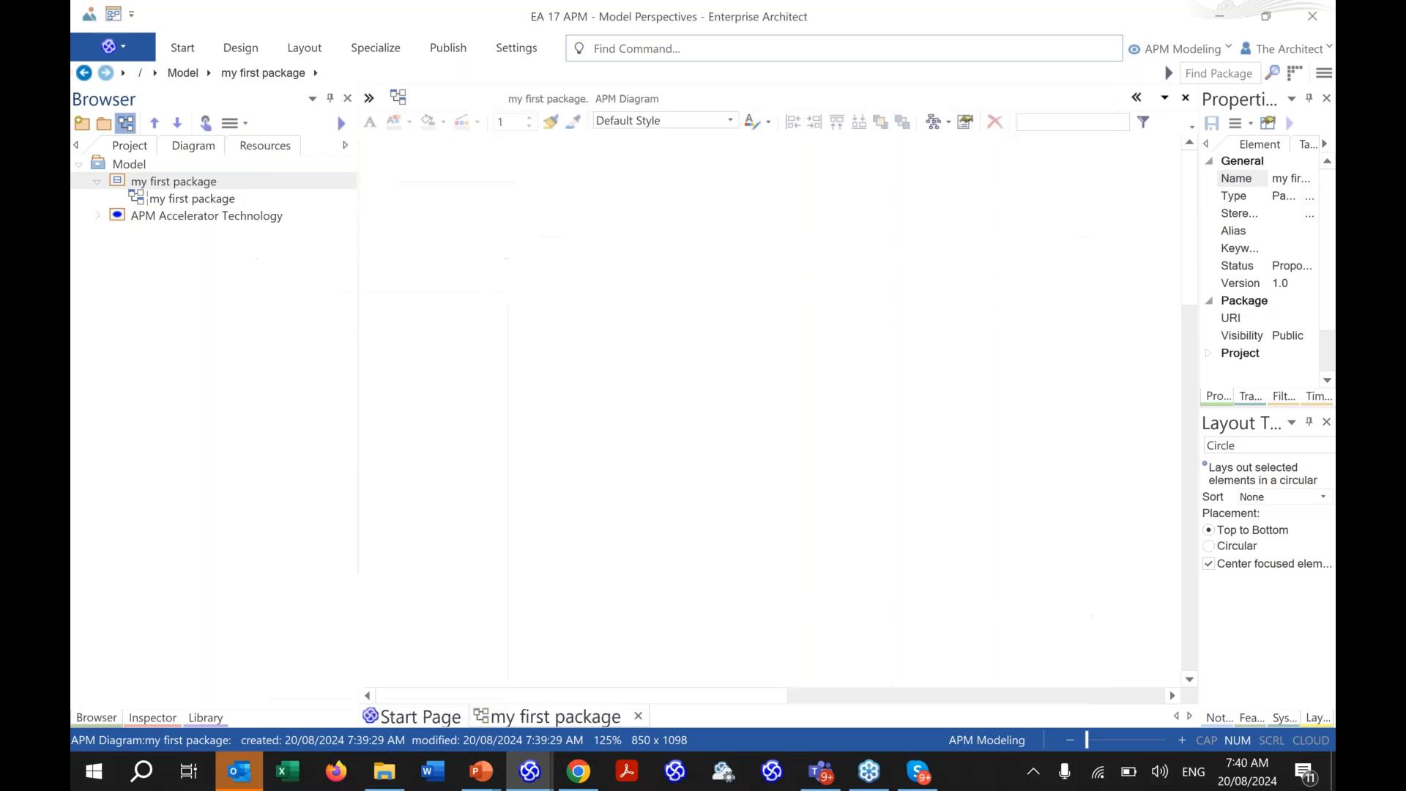
pyautogui.click(190, 201)
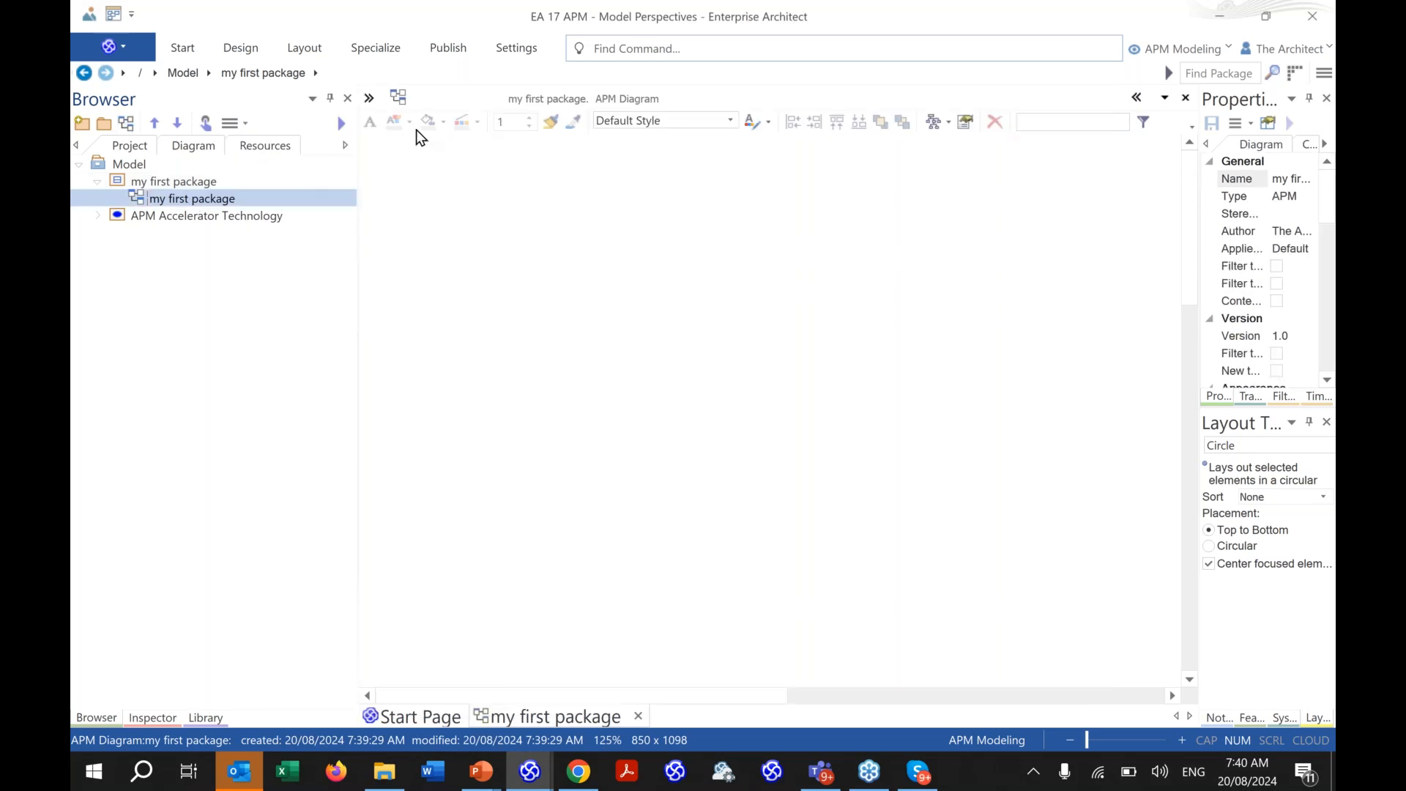
# - Show the APM toolbox widened to full item names, after checking the PowerPoint Metamodel slide
pyautogui.click(369, 103)
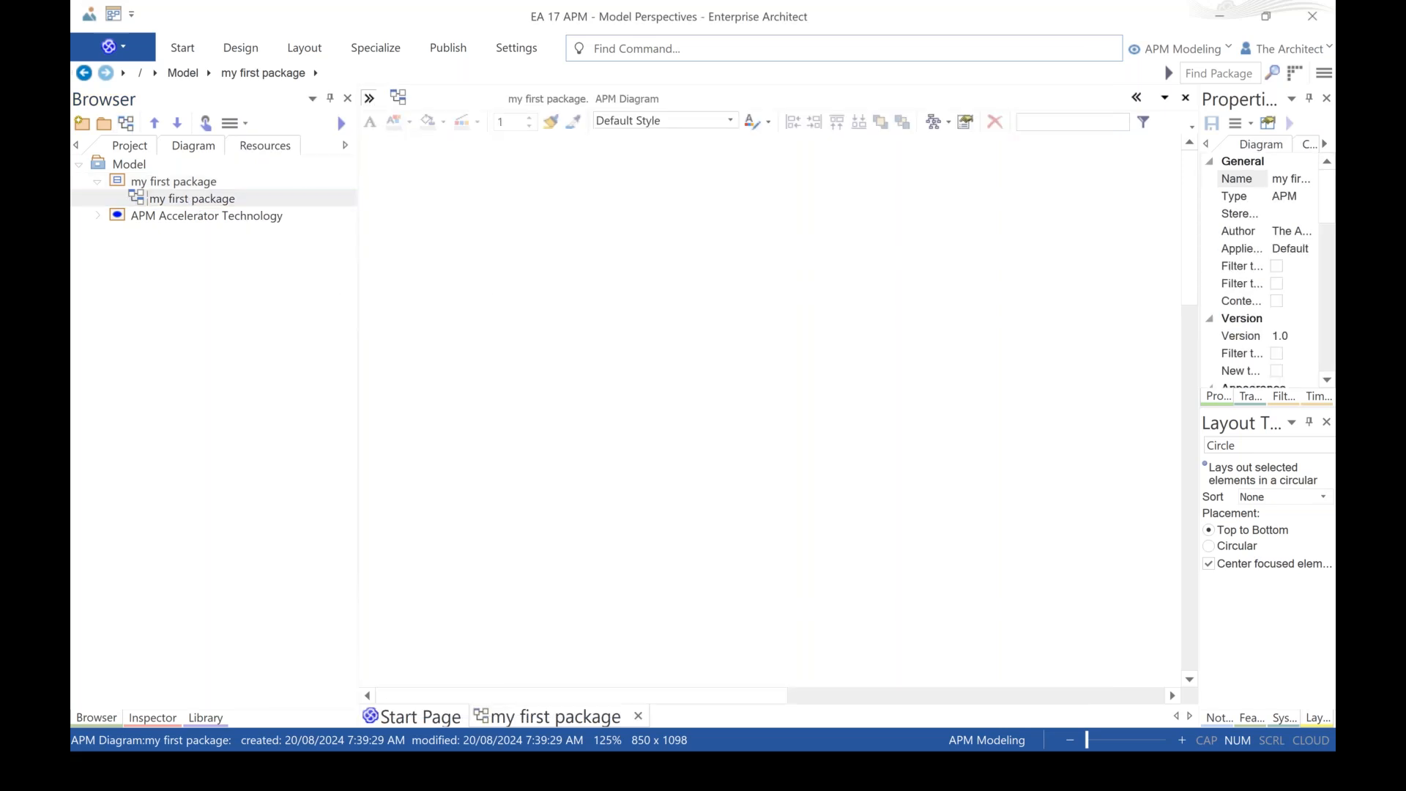
pyautogui.moveTo(441, 170); pyautogui.dragTo(564, 182)
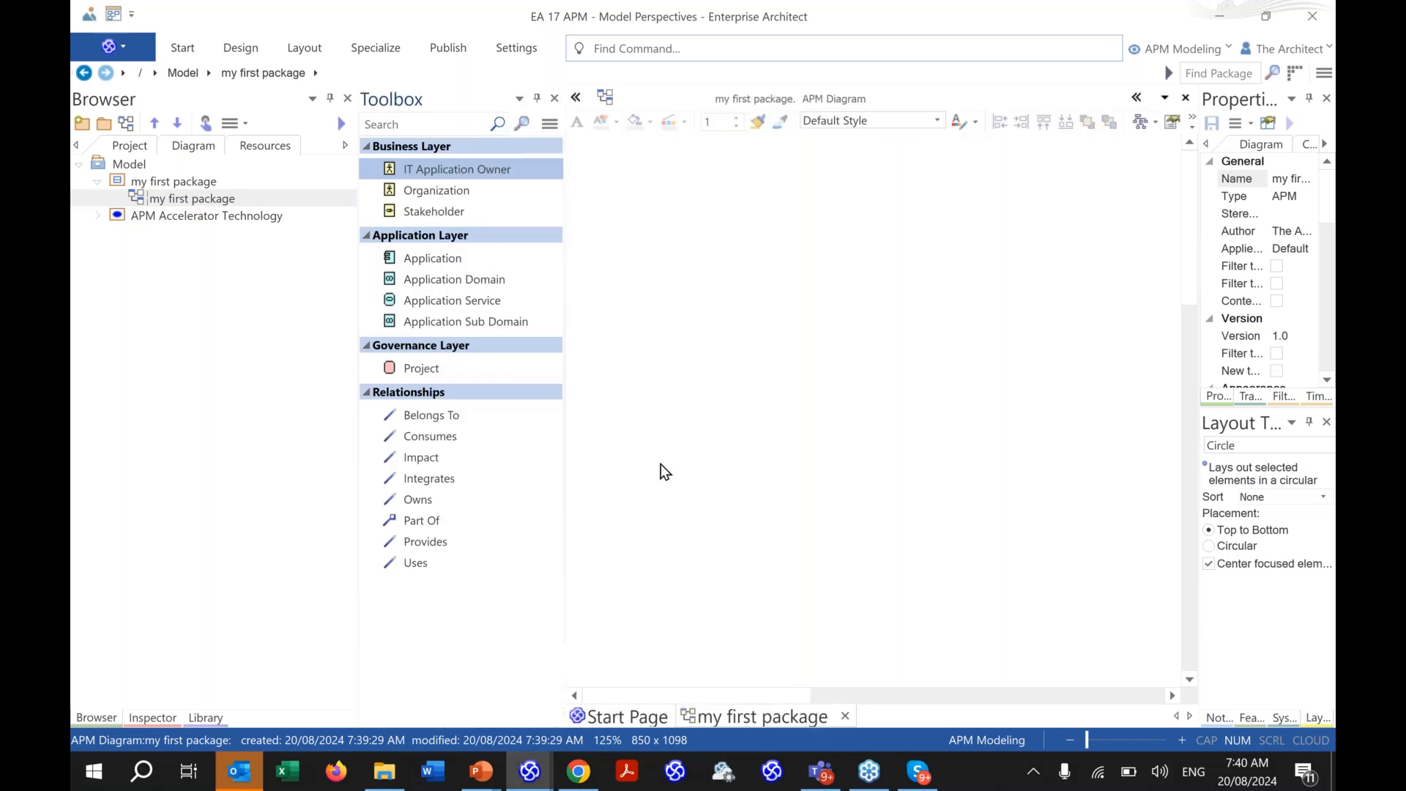
pyautogui.click(472, 781)
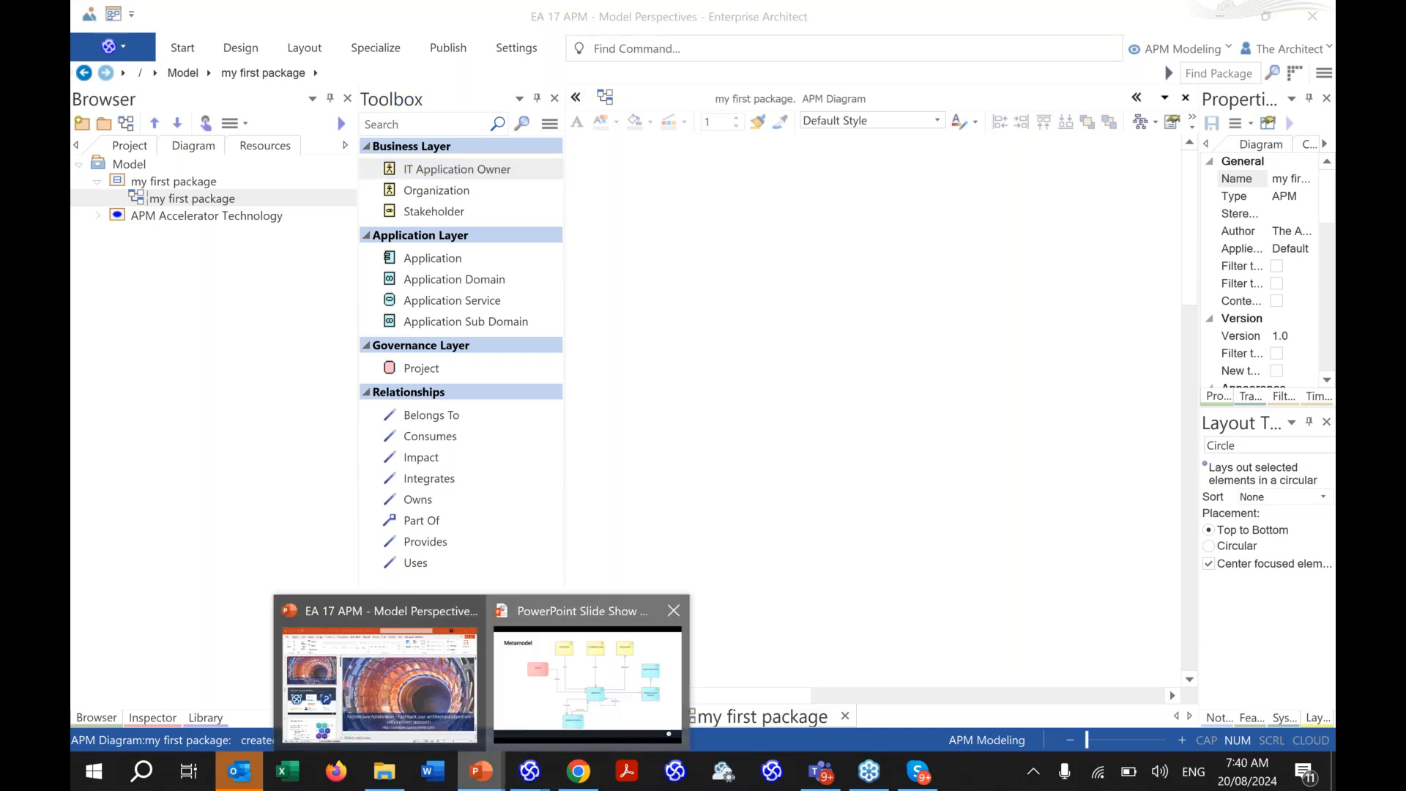
pyautogui.click(569, 671)
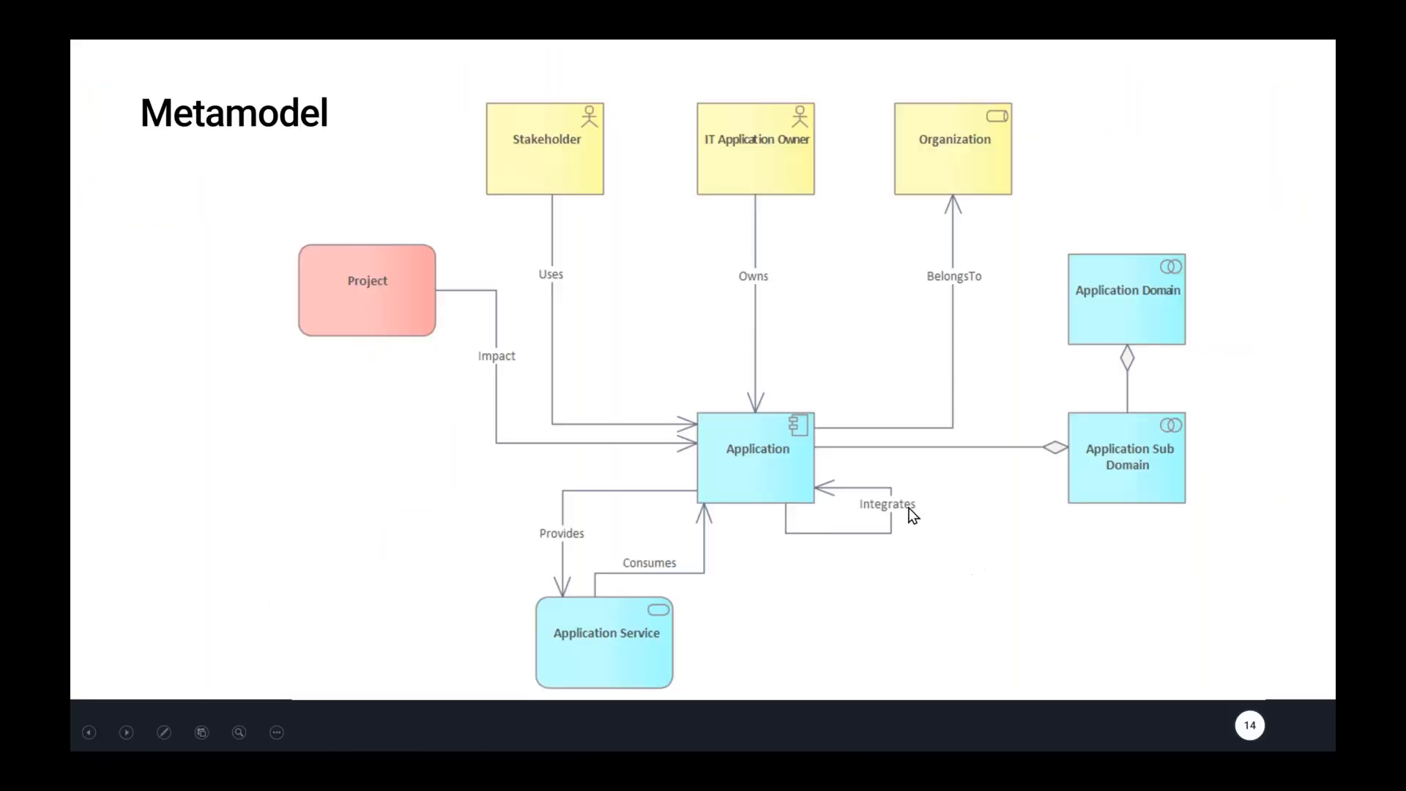
pyautogui.hotkey('alt', 'Tab')
pyautogui.click(541, 294)
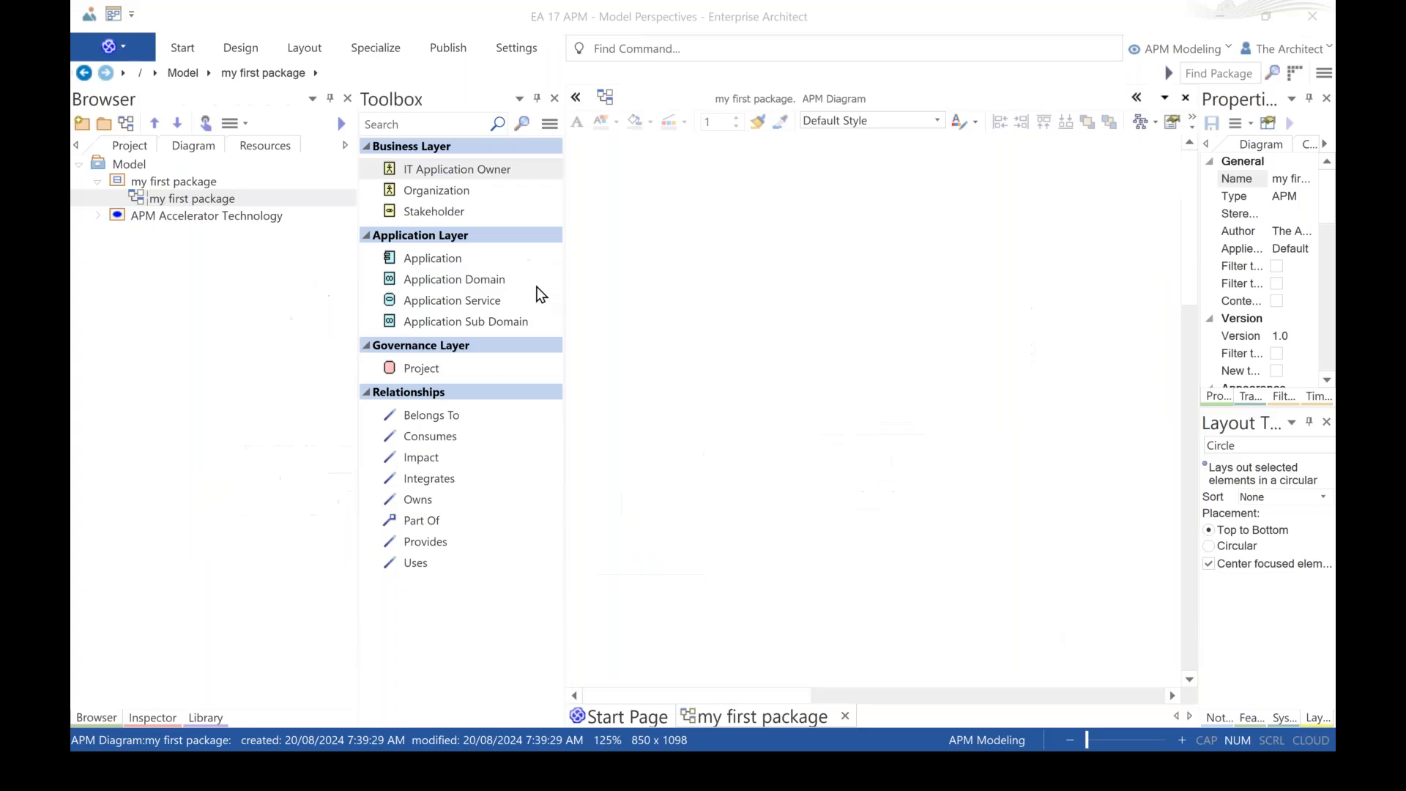
# - Place Application1, Application Domain1 and Application Sub Domain1 on the diagram
pyautogui.moveTo(476, 258); pyautogui.dragTo(864, 333)
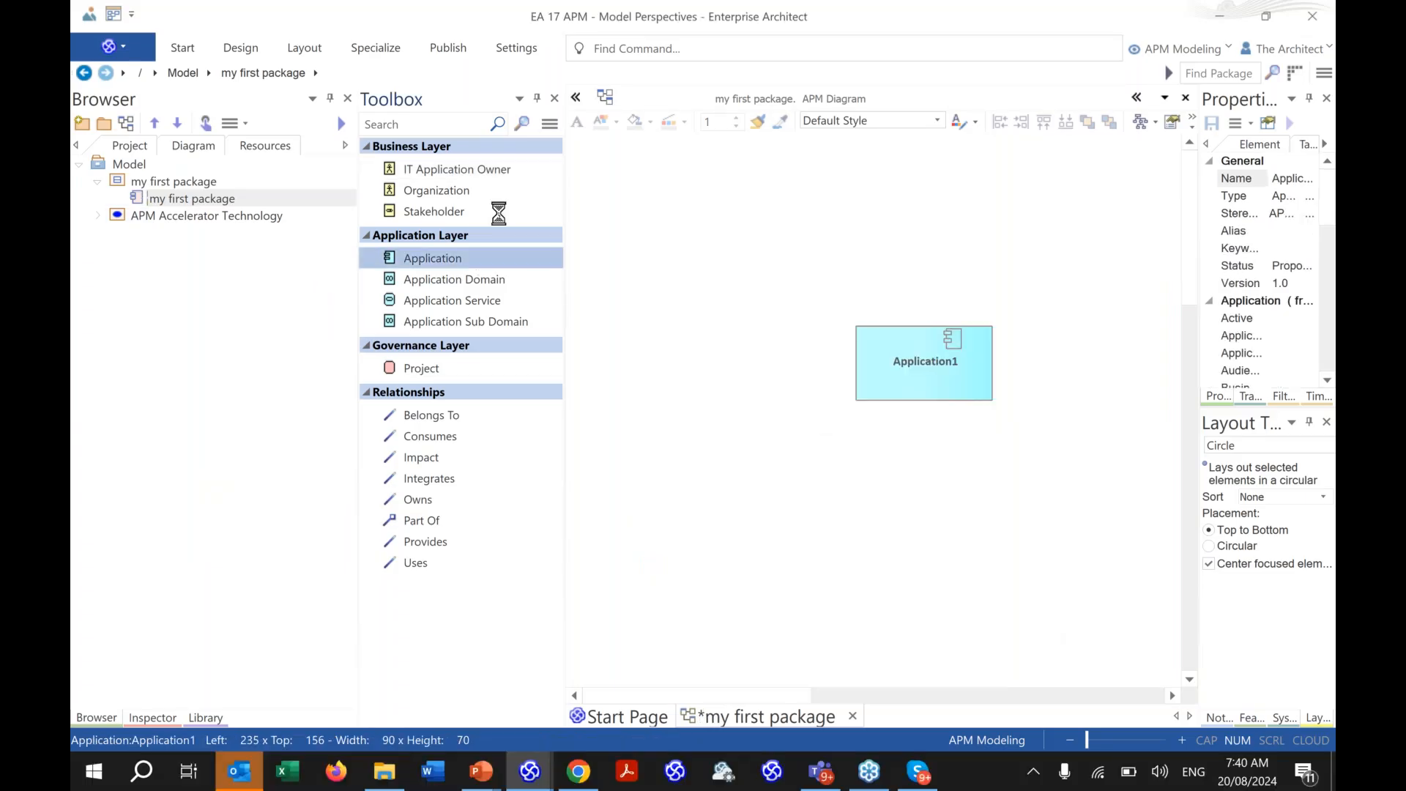
pyautogui.click(648, 275)
pyautogui.moveTo(929, 391); pyautogui.dragTo(799, 468)
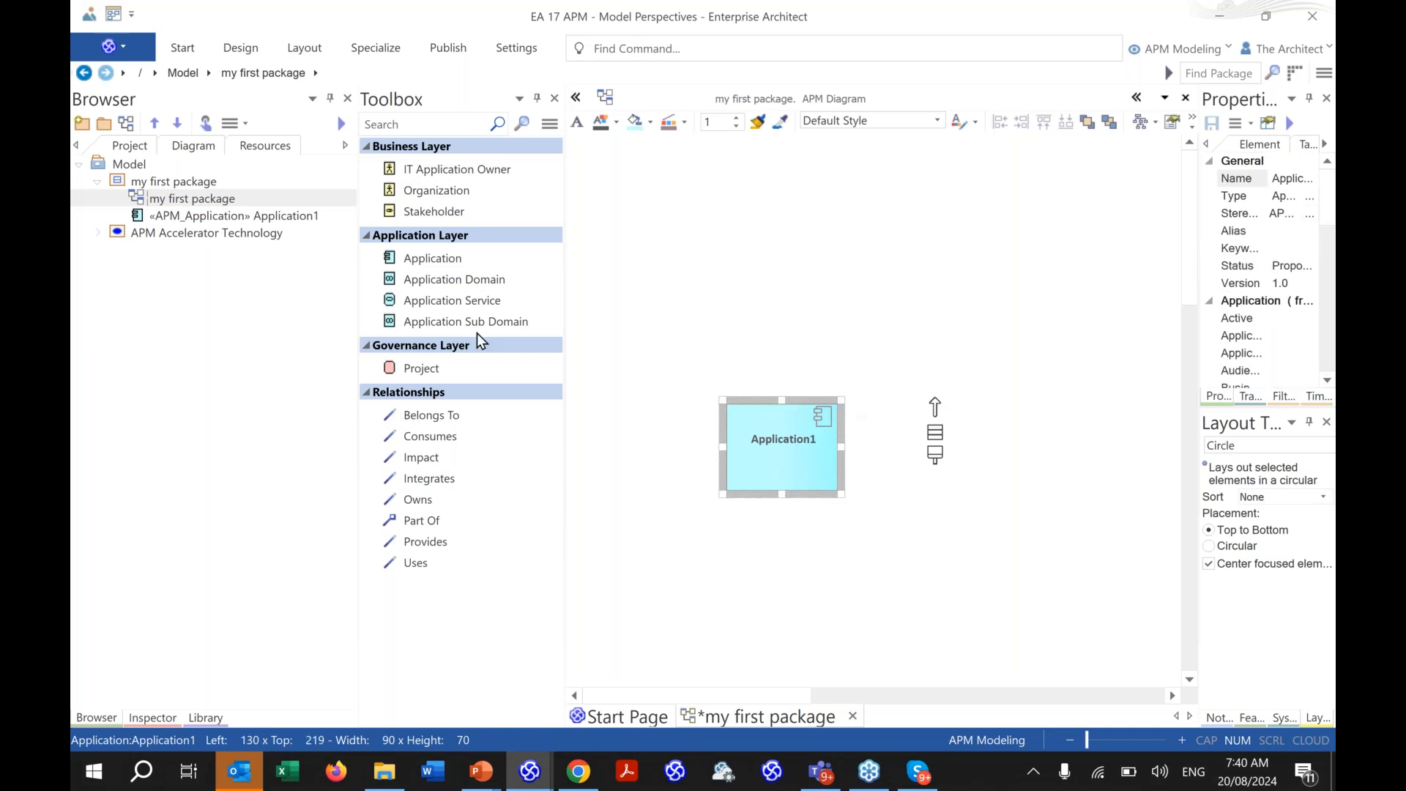
pyautogui.moveTo(485, 283); pyautogui.dragTo(643, 191)
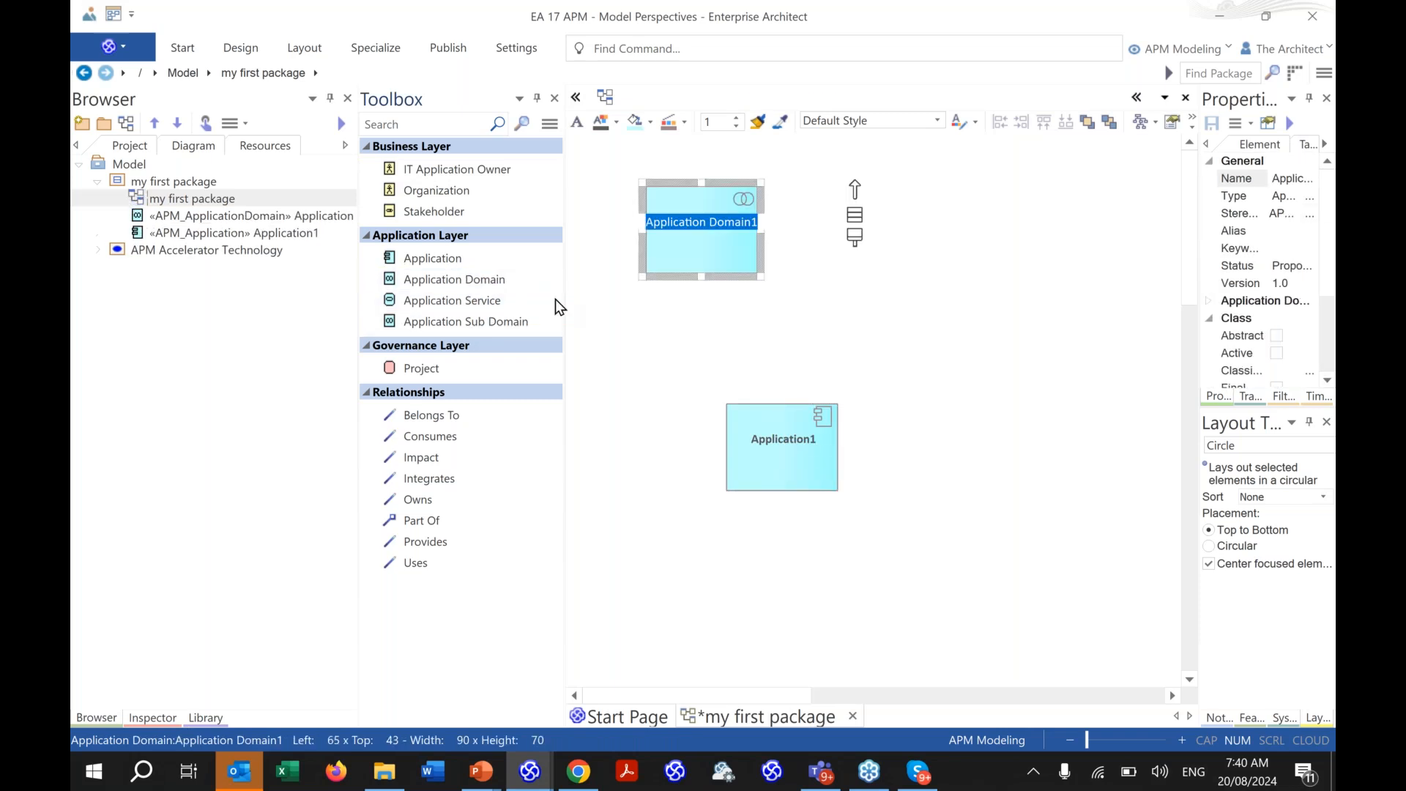
pyautogui.press('Return')
pyautogui.moveTo(513, 327); pyautogui.dragTo(831, 230)
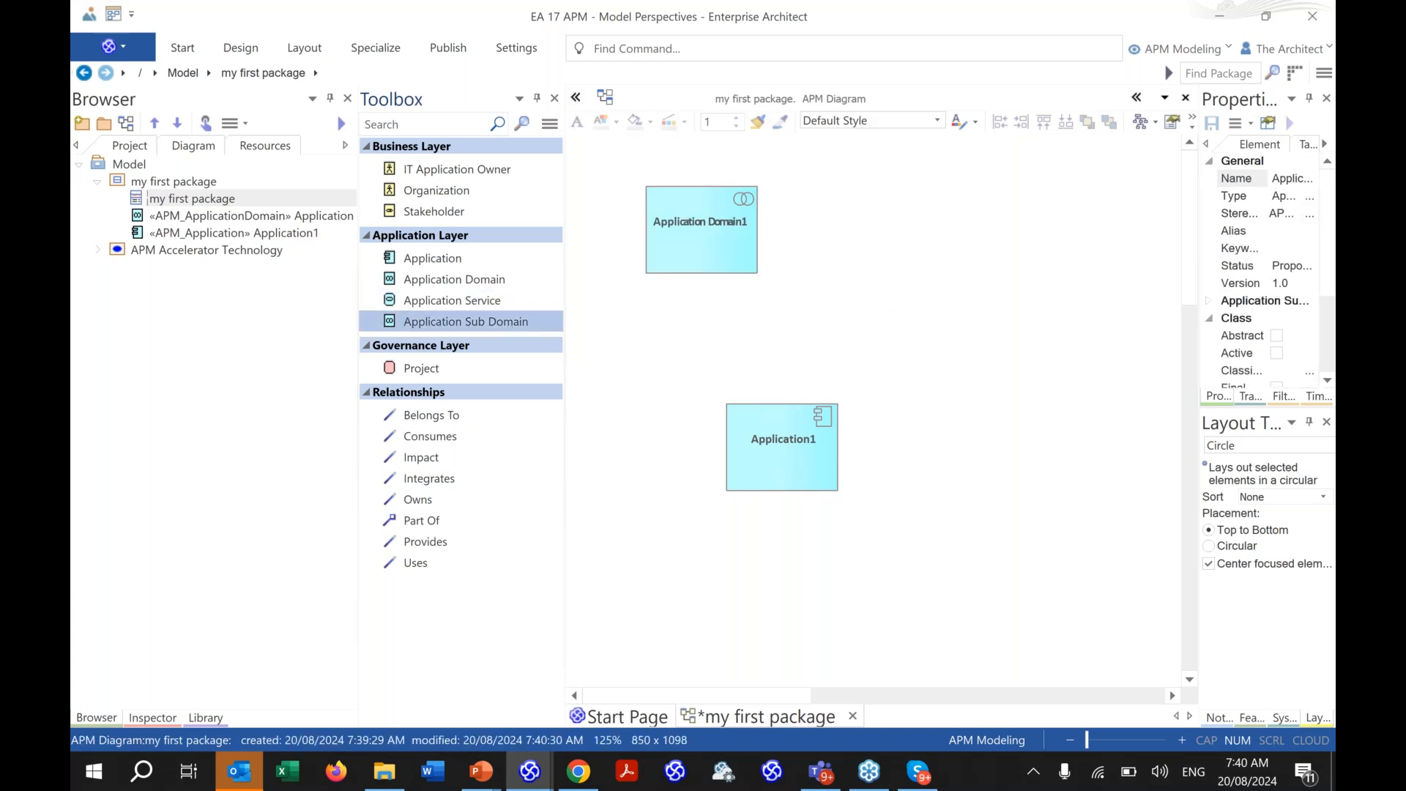
pyautogui.moveTo(782, 446); pyautogui.dragTo(682, 427)
# - Add Organization1, Stakeholder1 and IT Application Owner1 elements to the diagram
pyautogui.moveTo(481, 192); pyautogui.dragTo(942, 370)
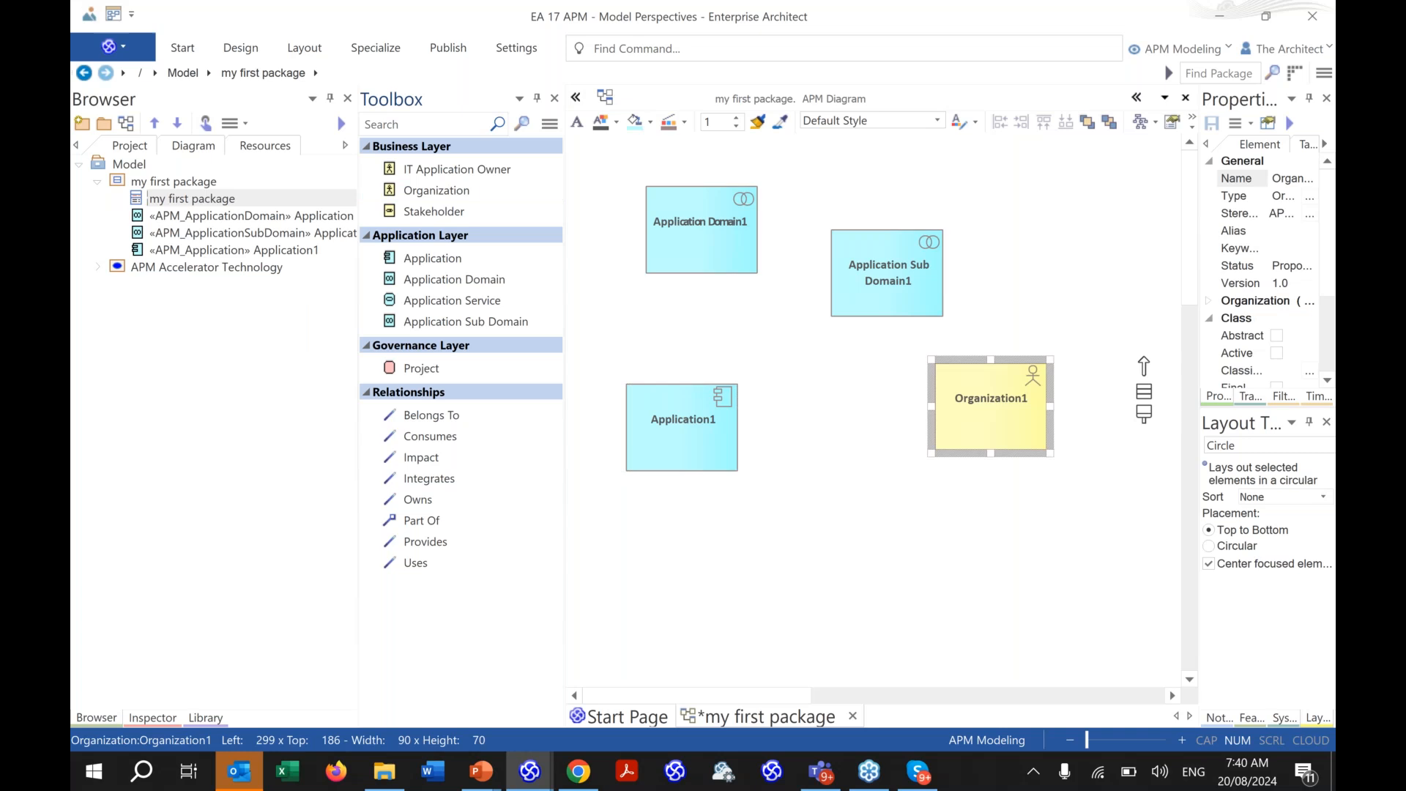
pyautogui.moveTo(485, 214); pyautogui.dragTo(894, 509)
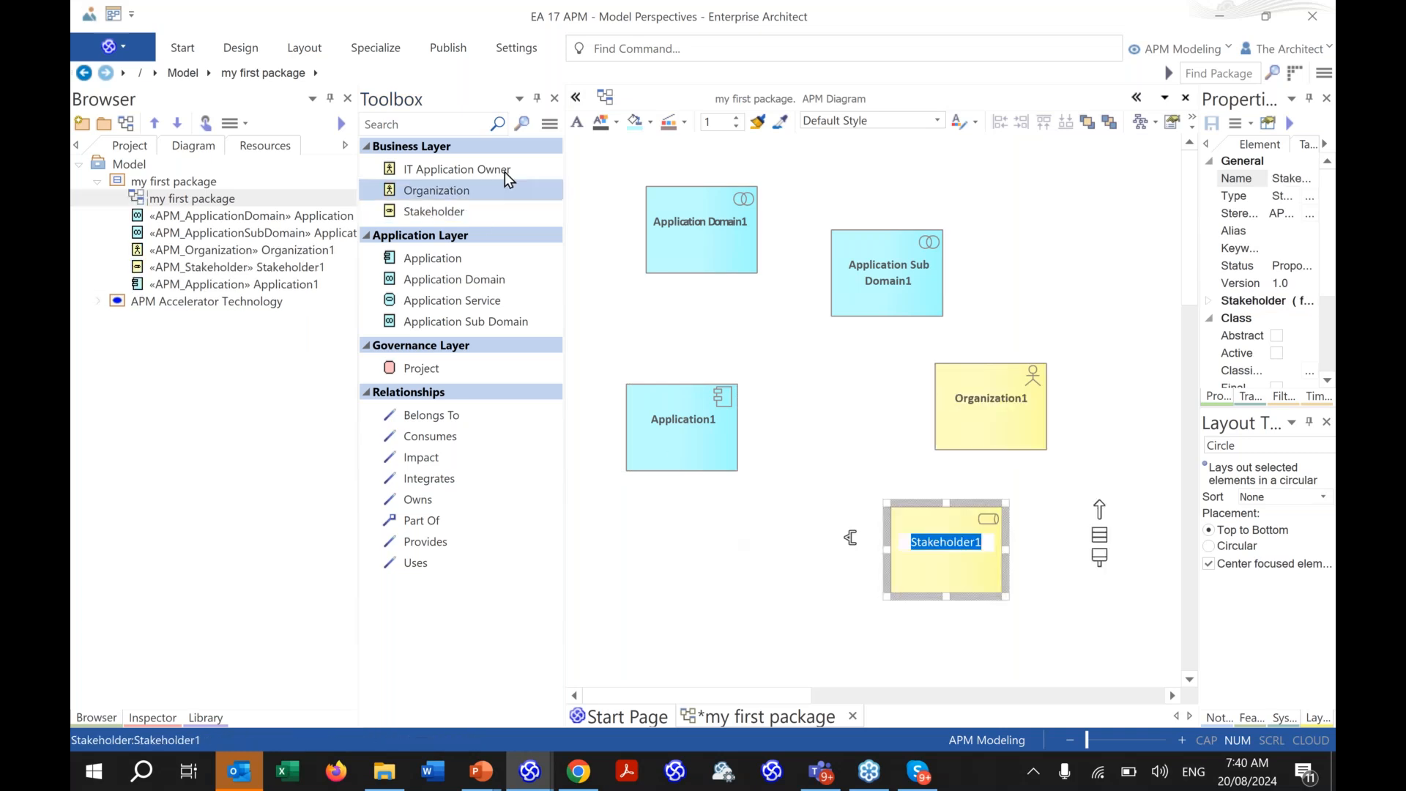
pyautogui.moveTo(504, 170); pyautogui.dragTo(729, 575)
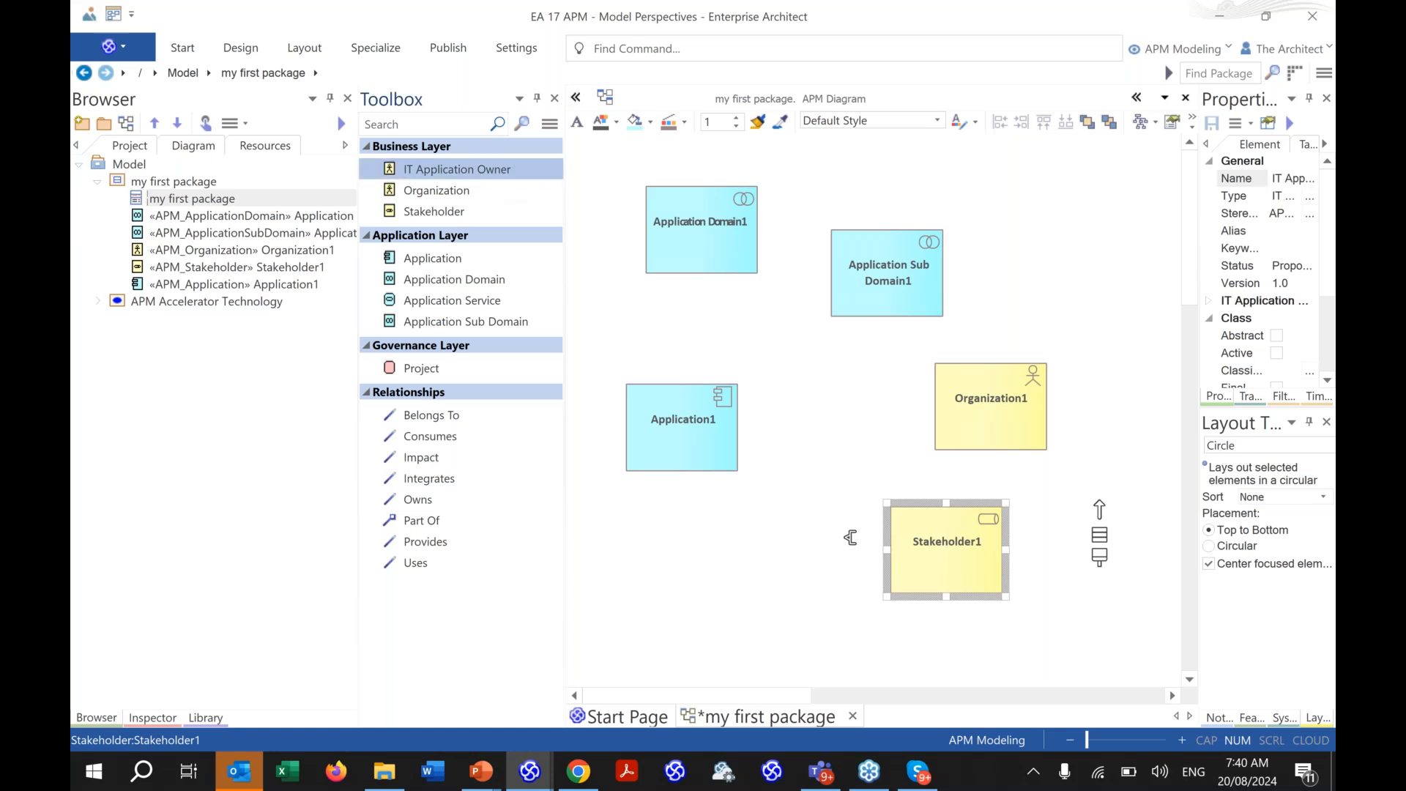
pyautogui.click(726, 568)
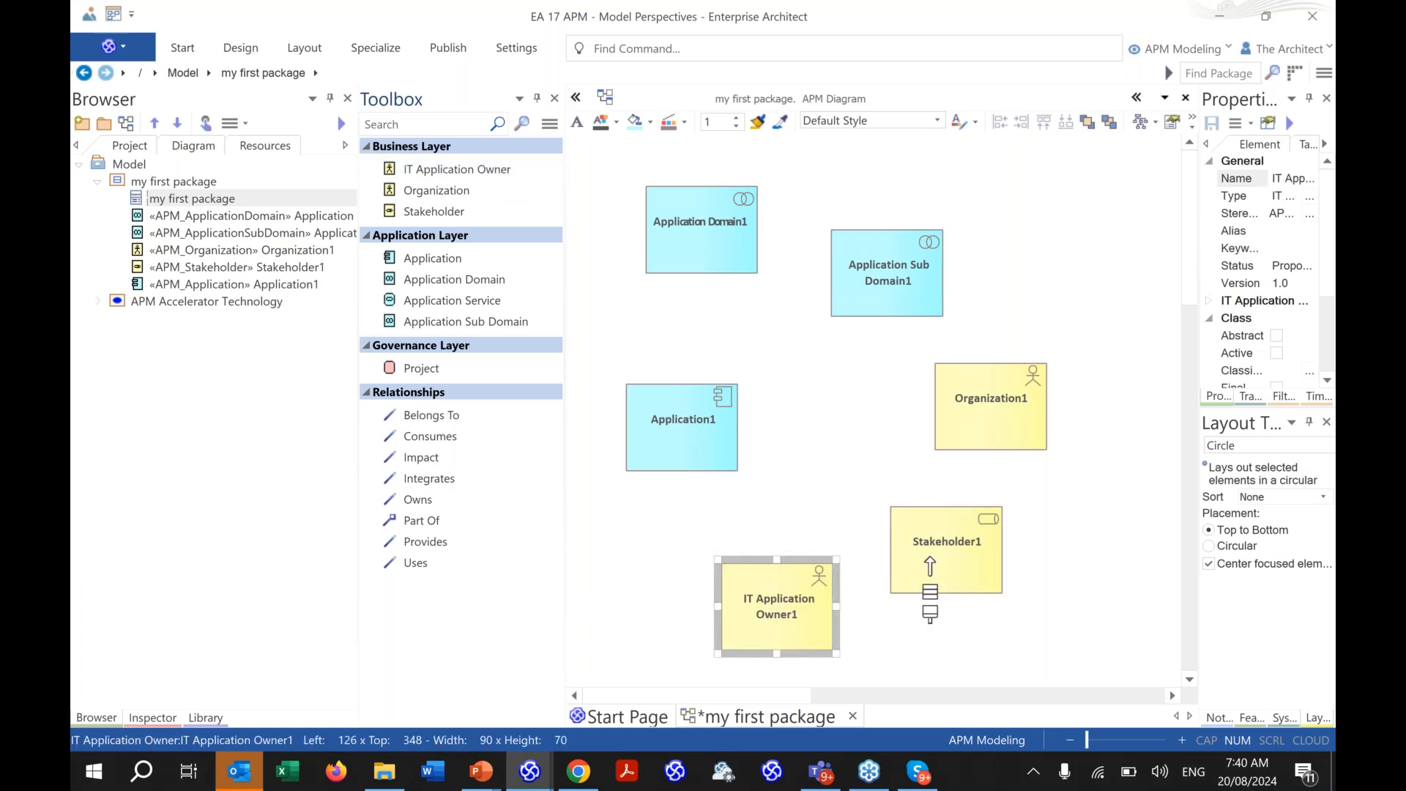
pyautogui.click(523, 412)
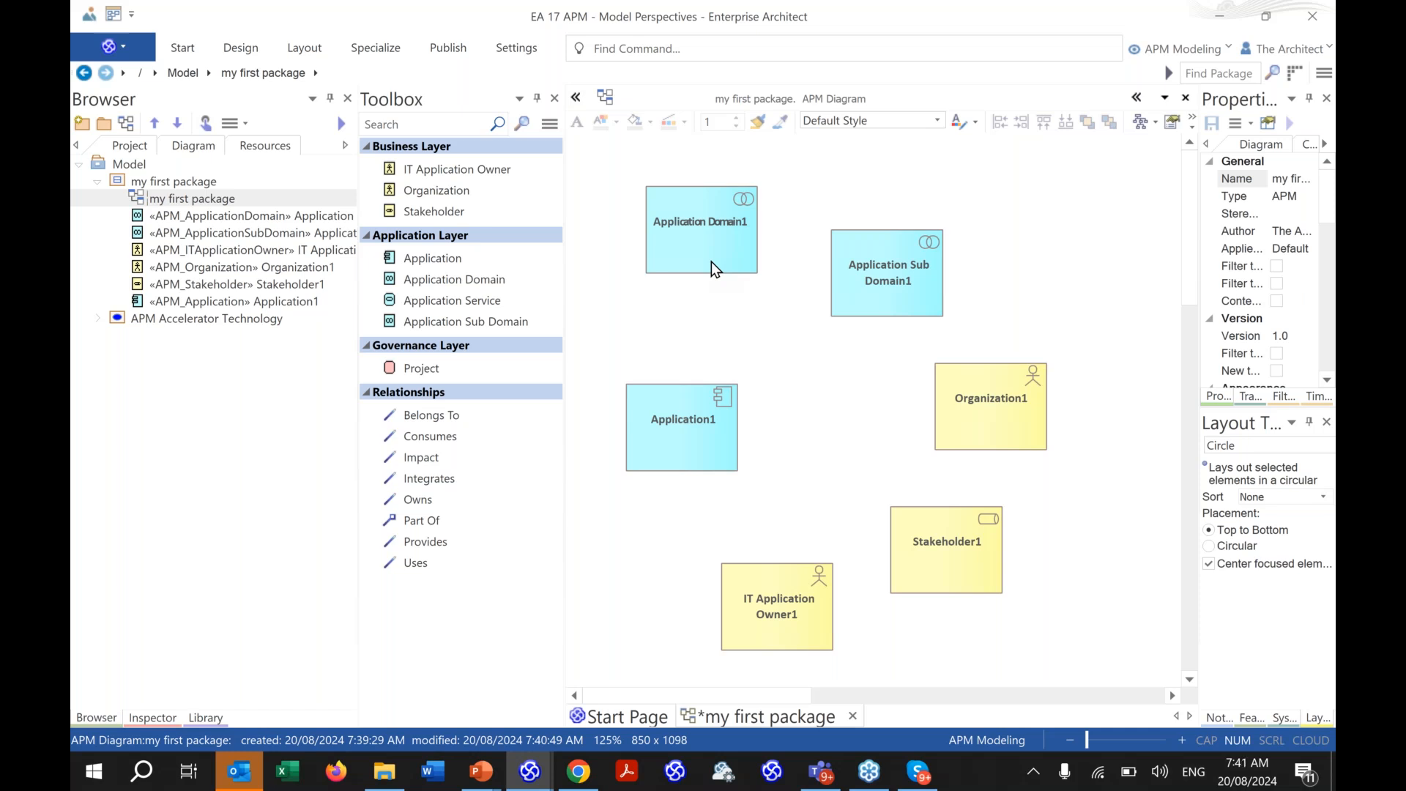
# - Link Application1 PartOf Application Sub Domain1, and that sub domain PartOf Application Domain1
pyautogui.click(727, 433)
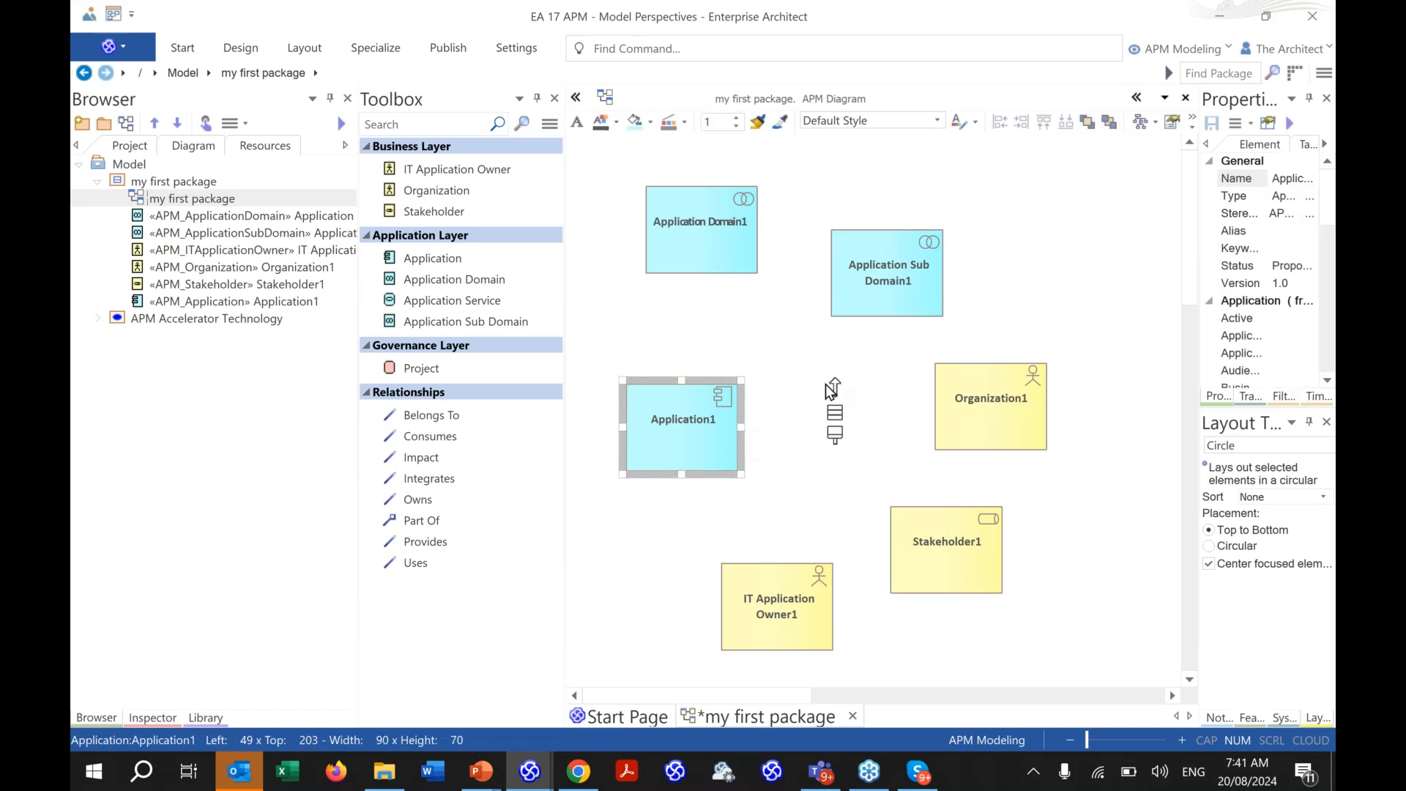
pyautogui.moveTo(832, 389); pyautogui.dragTo(833, 353)
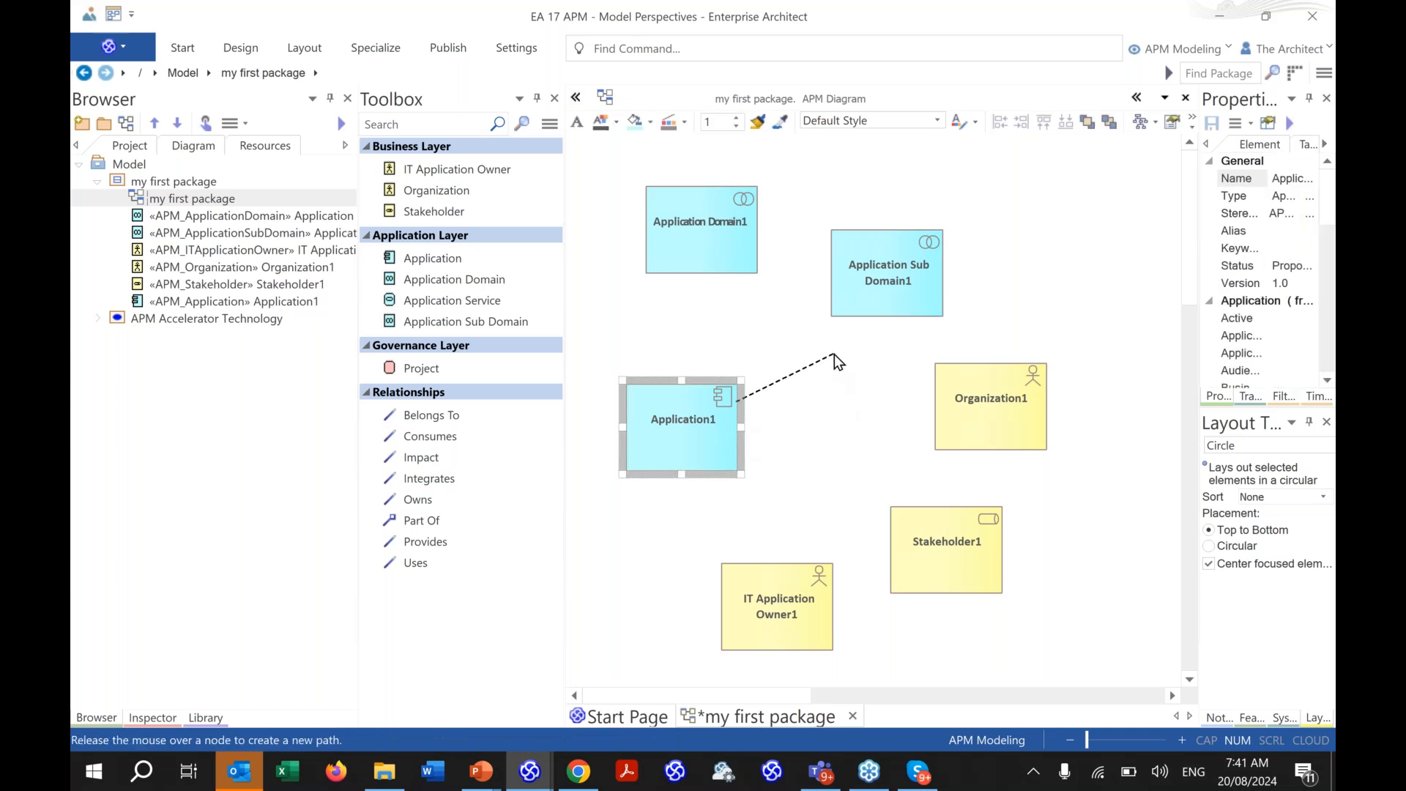
pyautogui.moveTo(833, 355); pyautogui.dragTo(666, 224)
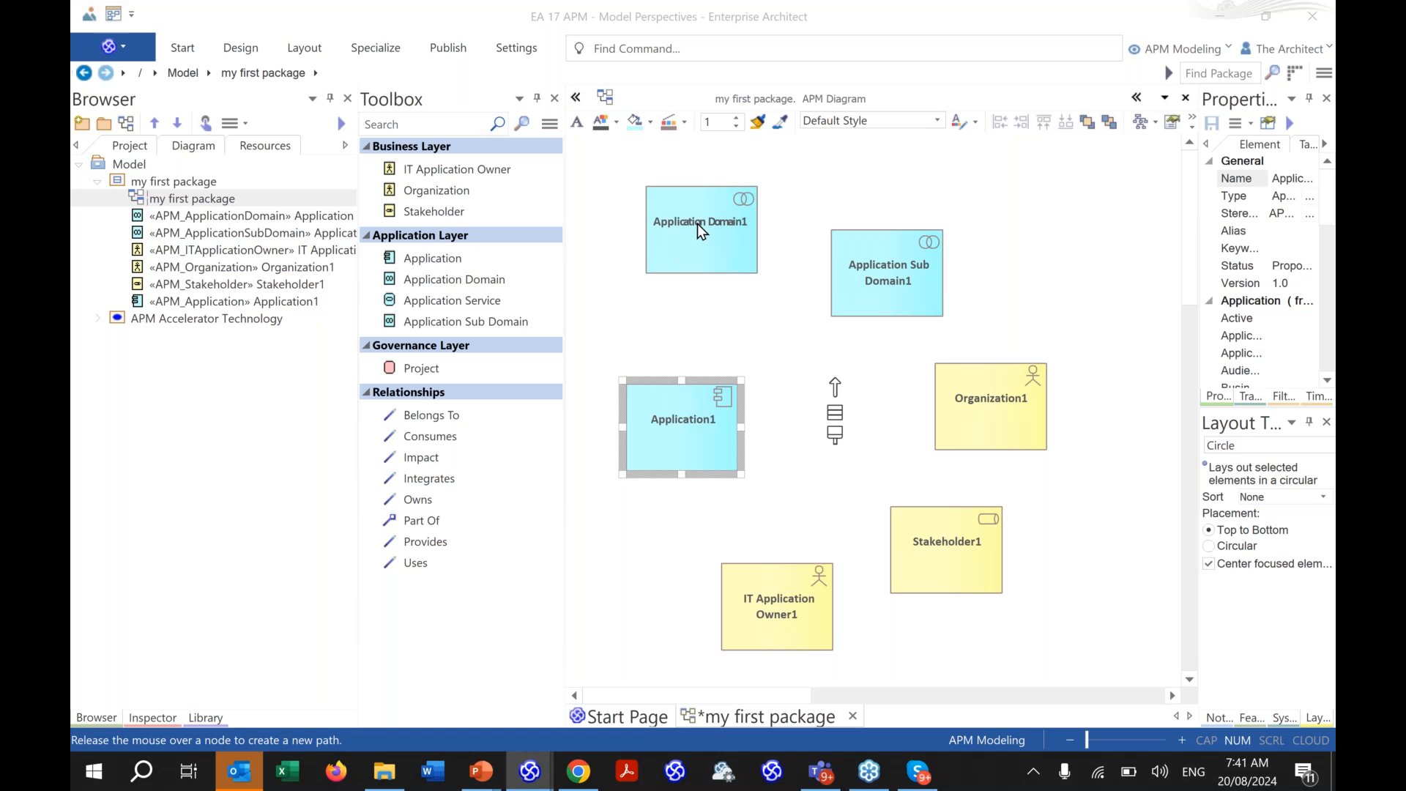
pyautogui.hotkey('alt', 'Tab')
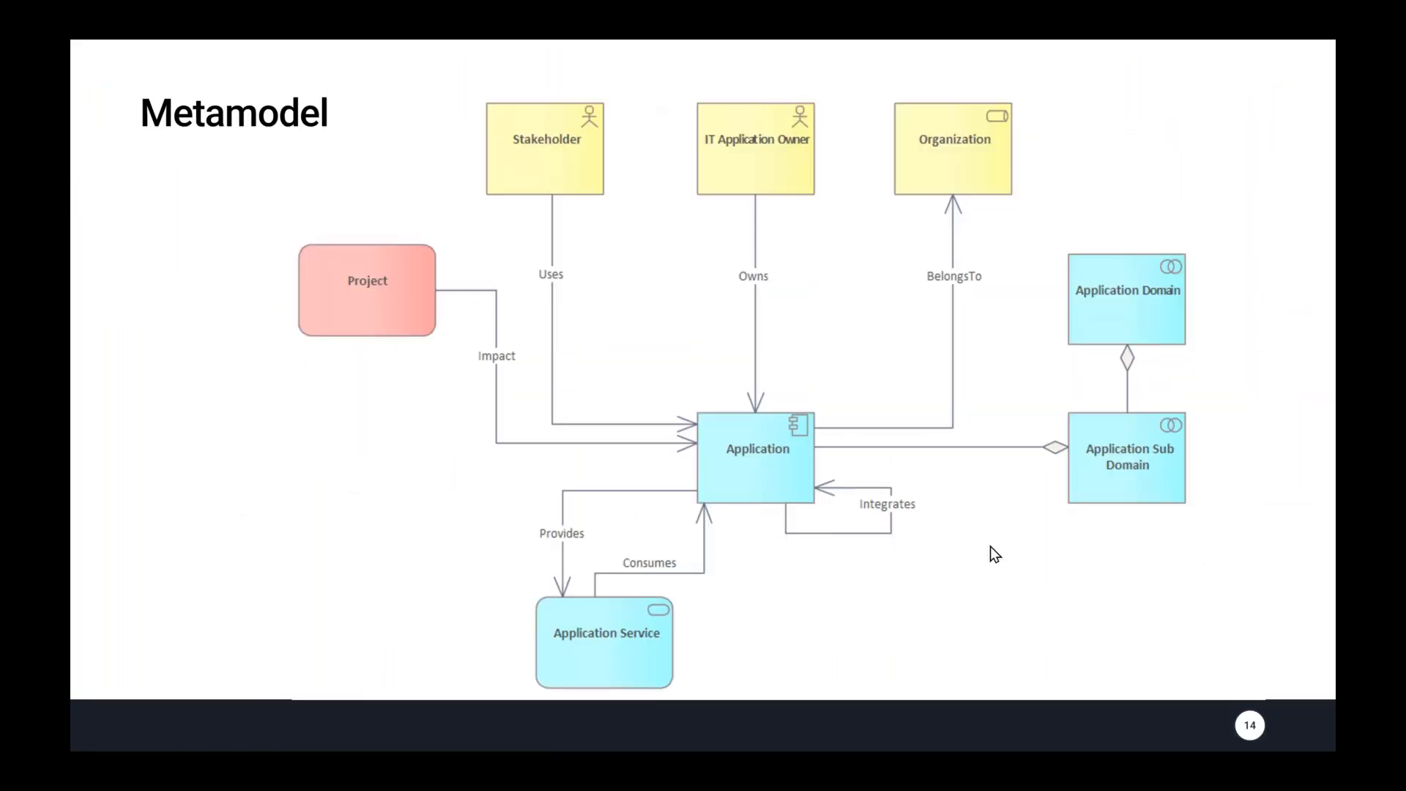
pyautogui.hotkey('alt', 'Tab')
pyautogui.moveTo(842, 387); pyautogui.dragTo(868, 292)
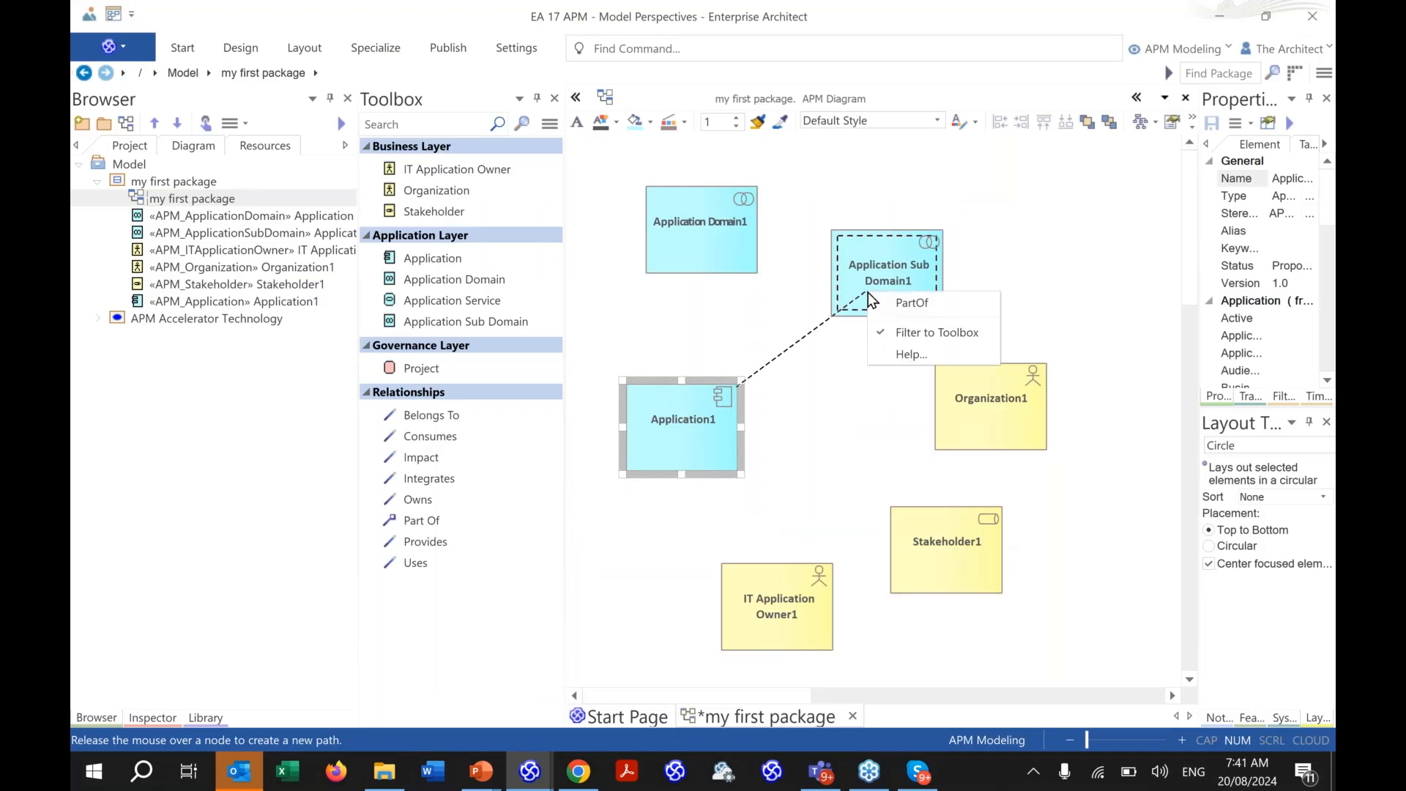
pyautogui.click(955, 305)
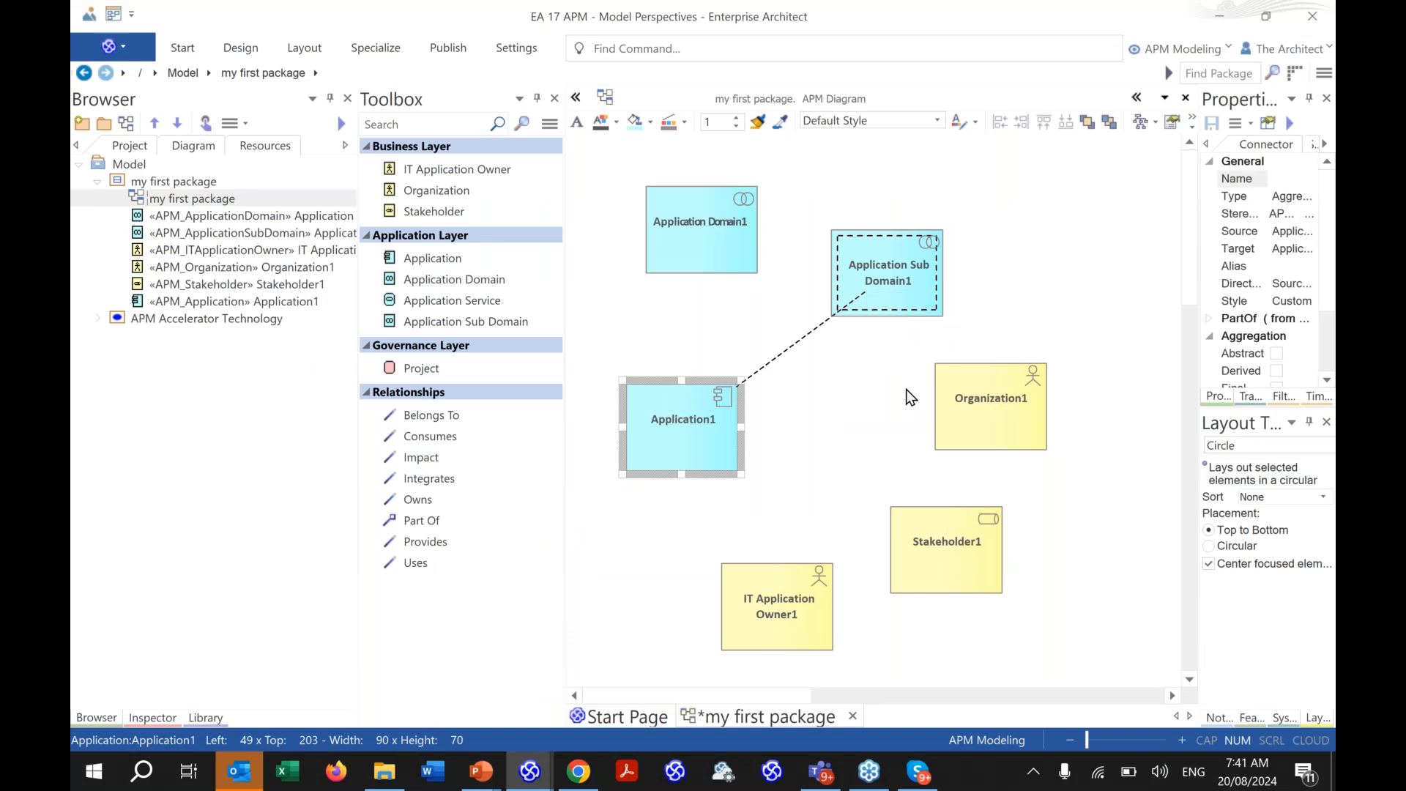
pyautogui.click(898, 299)
pyautogui.moveTo(1039, 234); pyautogui.dragTo(727, 235)
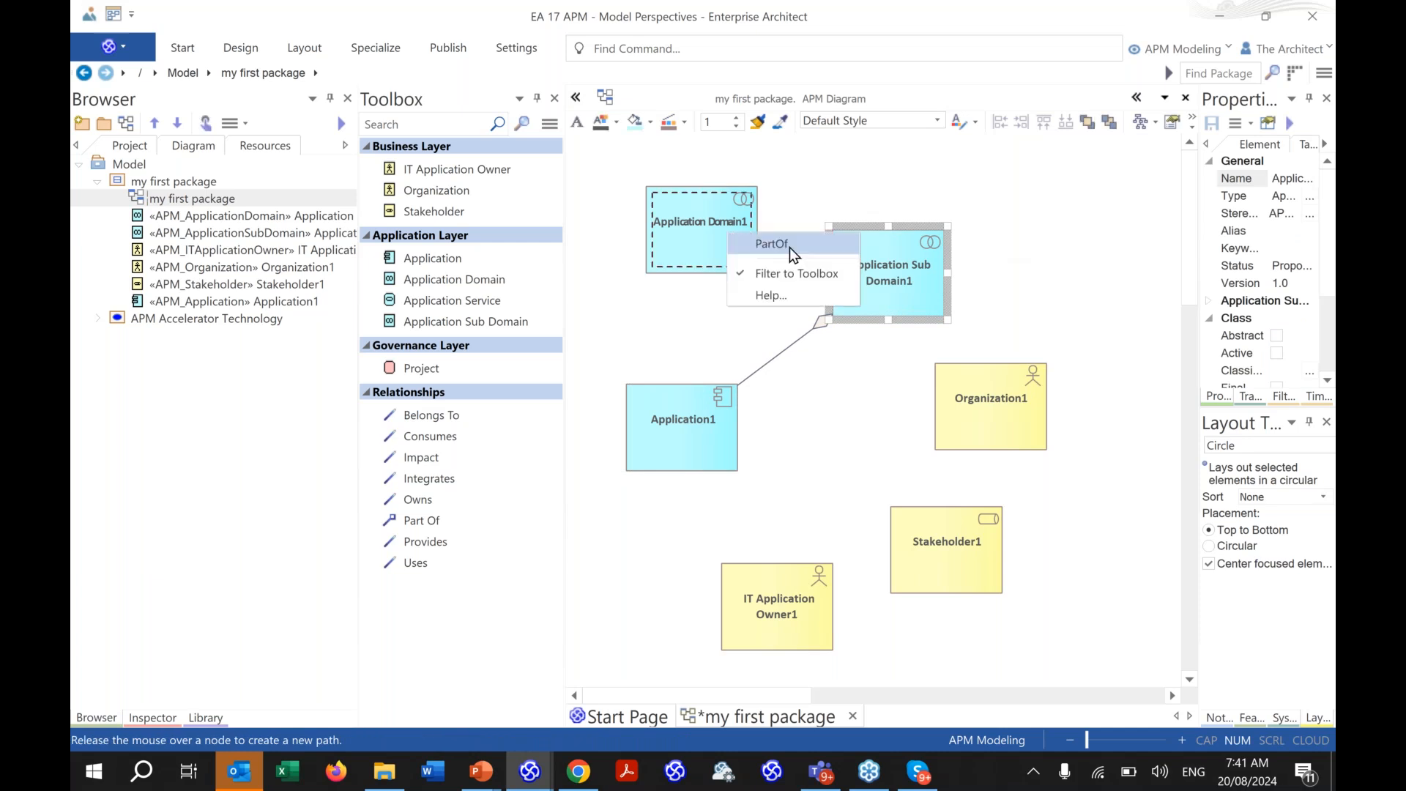
pyautogui.click(789, 248)
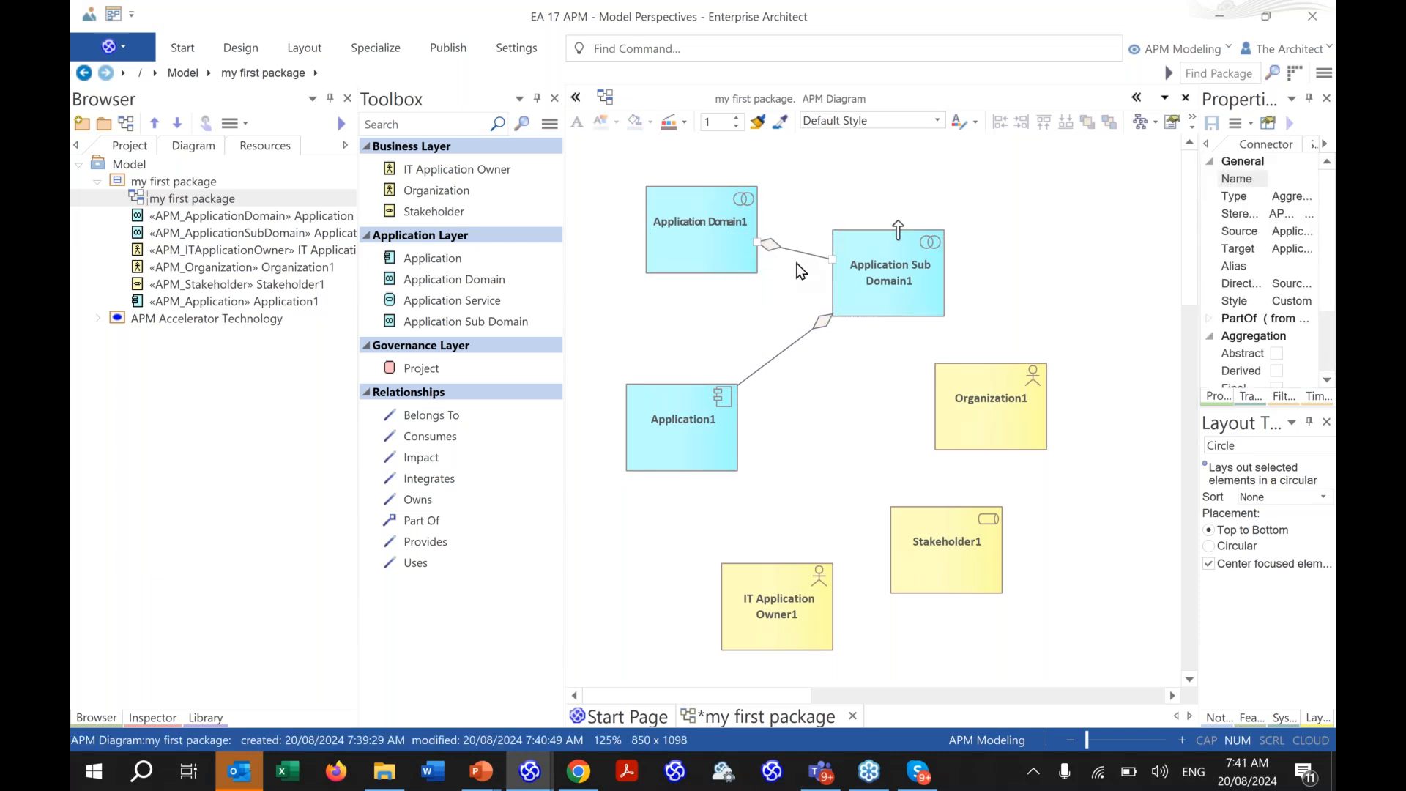
# - Connect Application1 to Organization1 with Belongs To and to Stakeholder1 with Uses
pyautogui.click(719, 454)
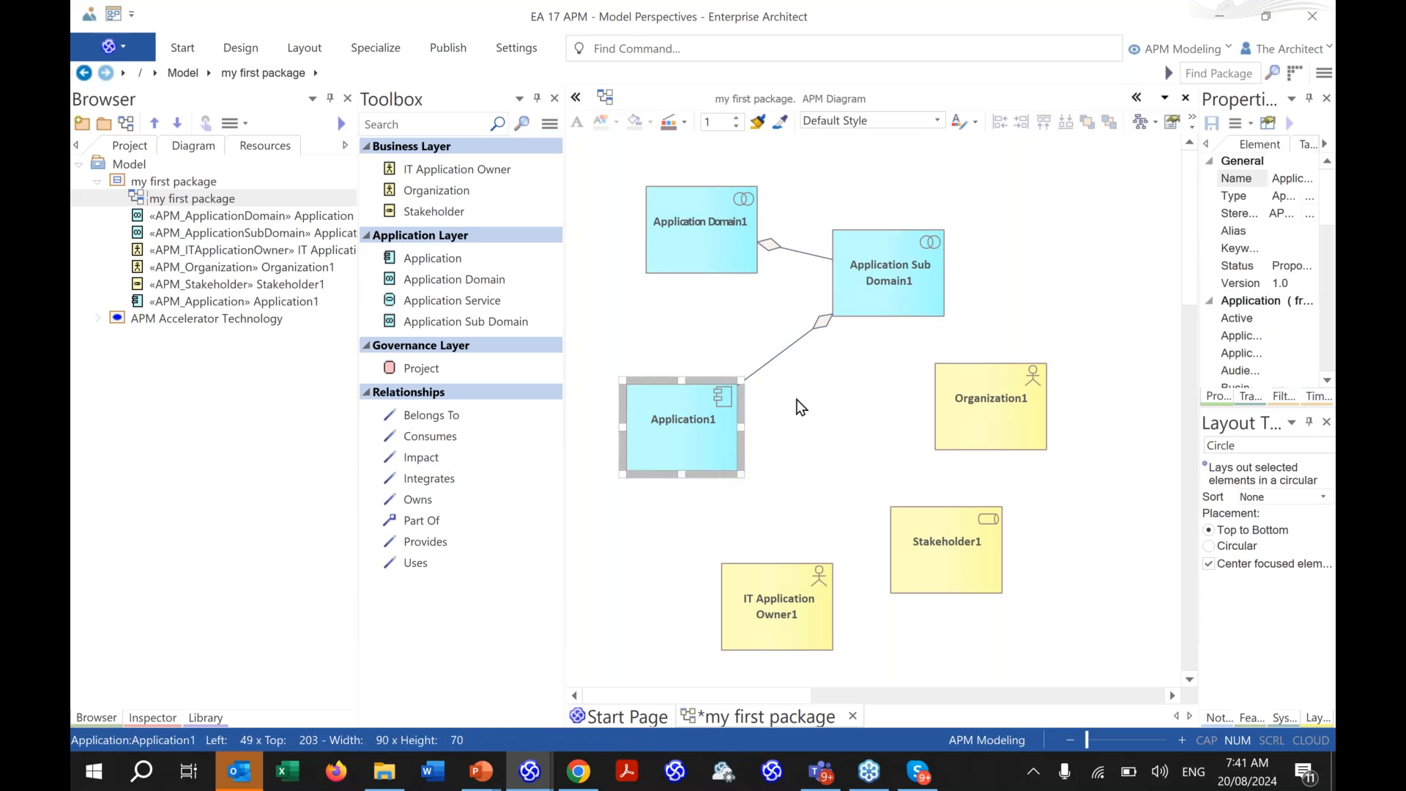
pyautogui.moveTo(835, 386); pyautogui.dragTo(972, 412)
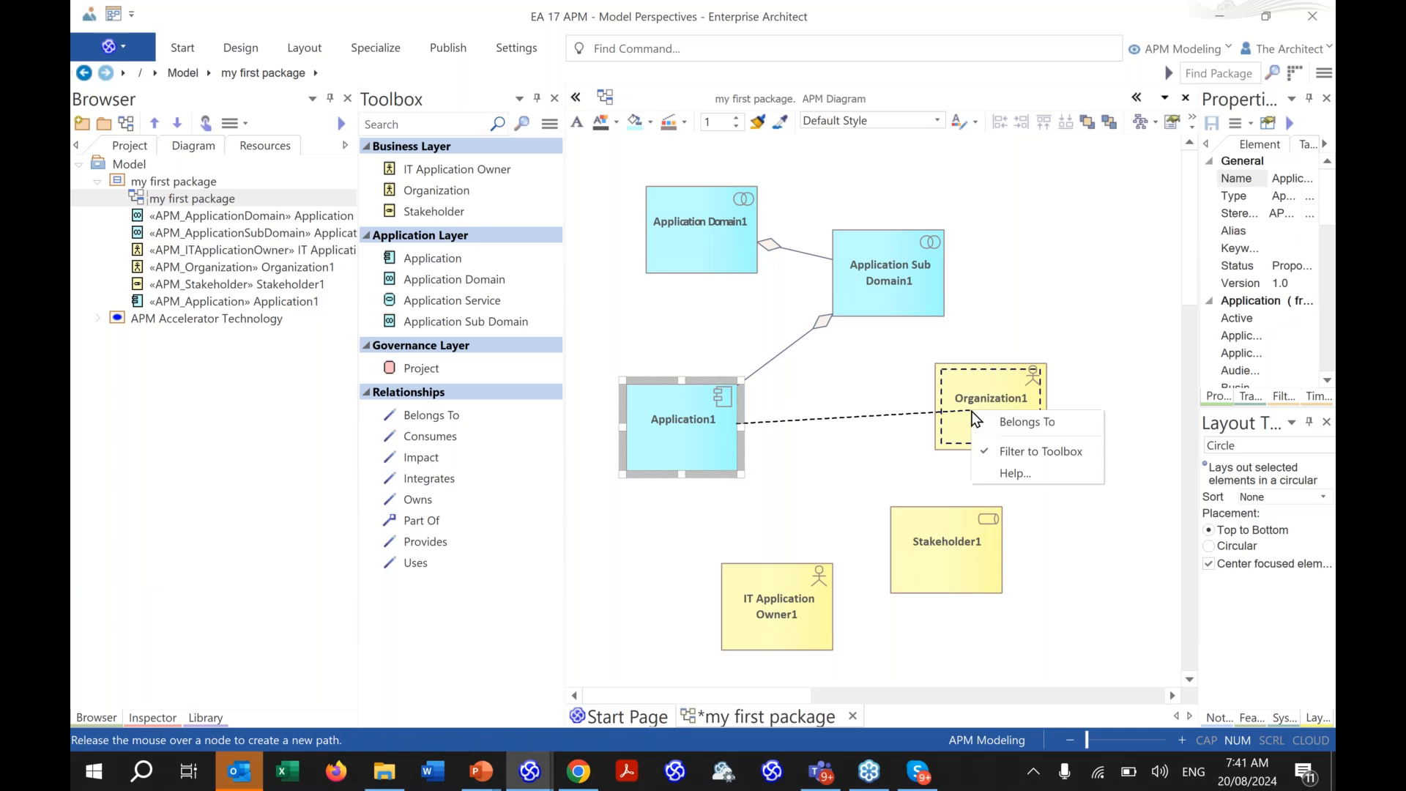
pyautogui.click(1025, 422)
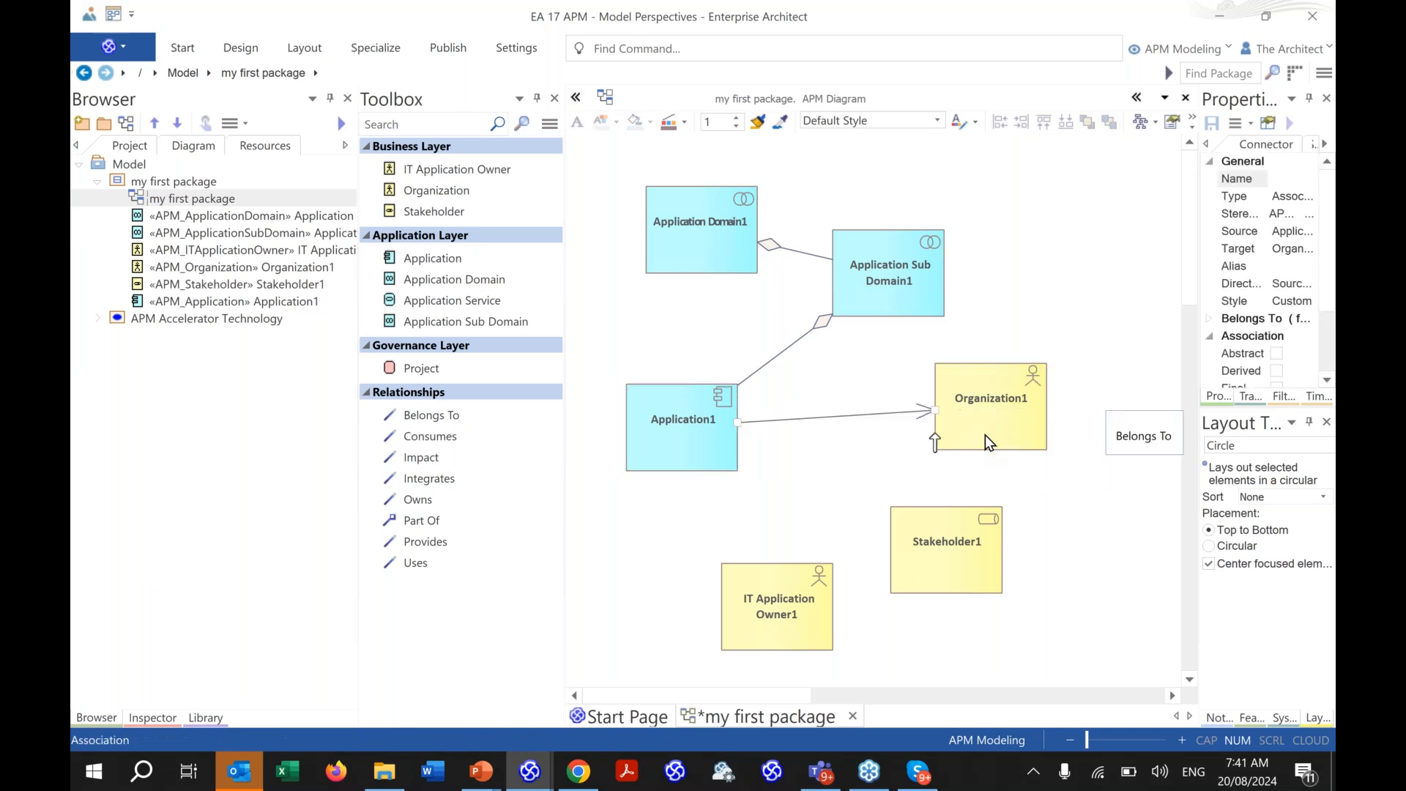
pyautogui.click(684, 448)
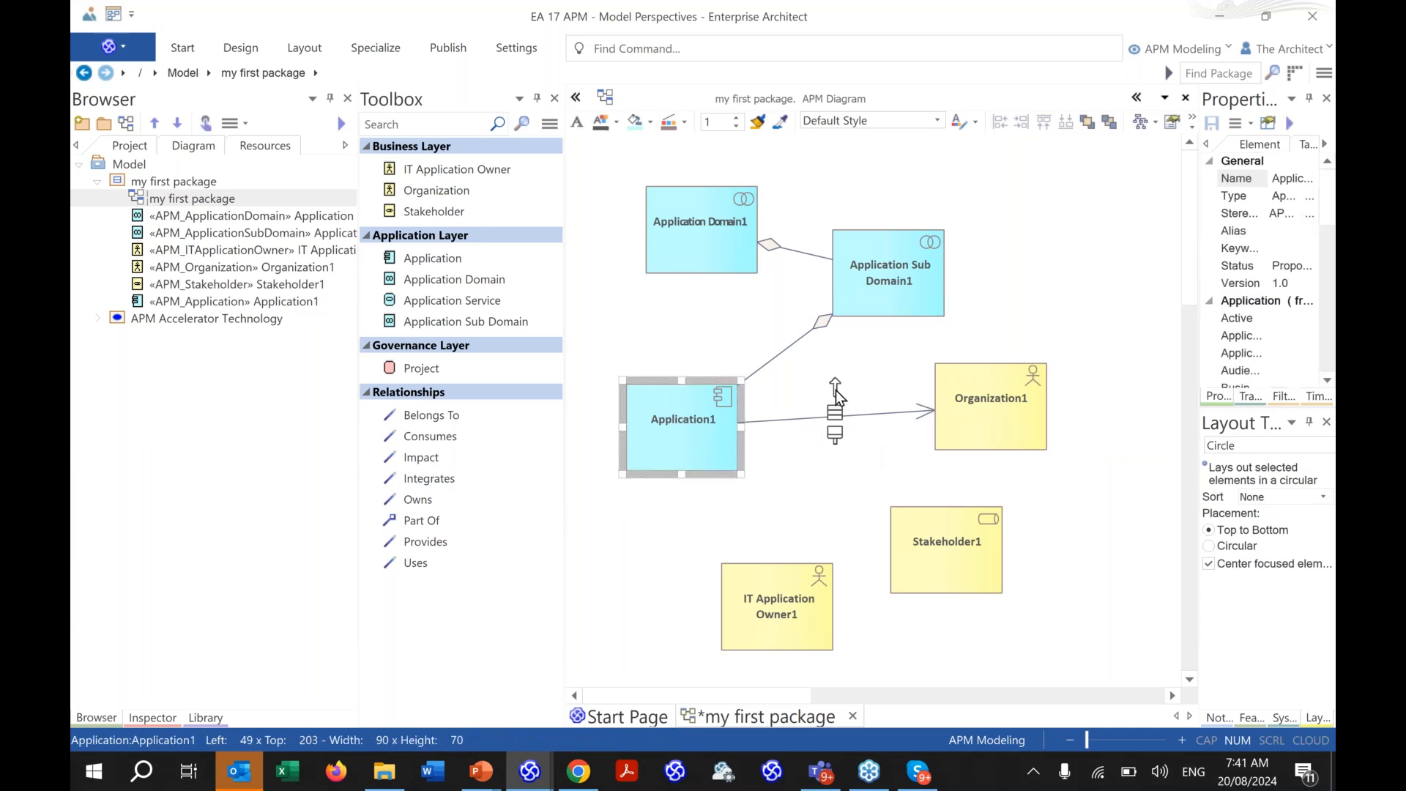
pyautogui.moveTo(836, 390); pyautogui.dragTo(923, 528)
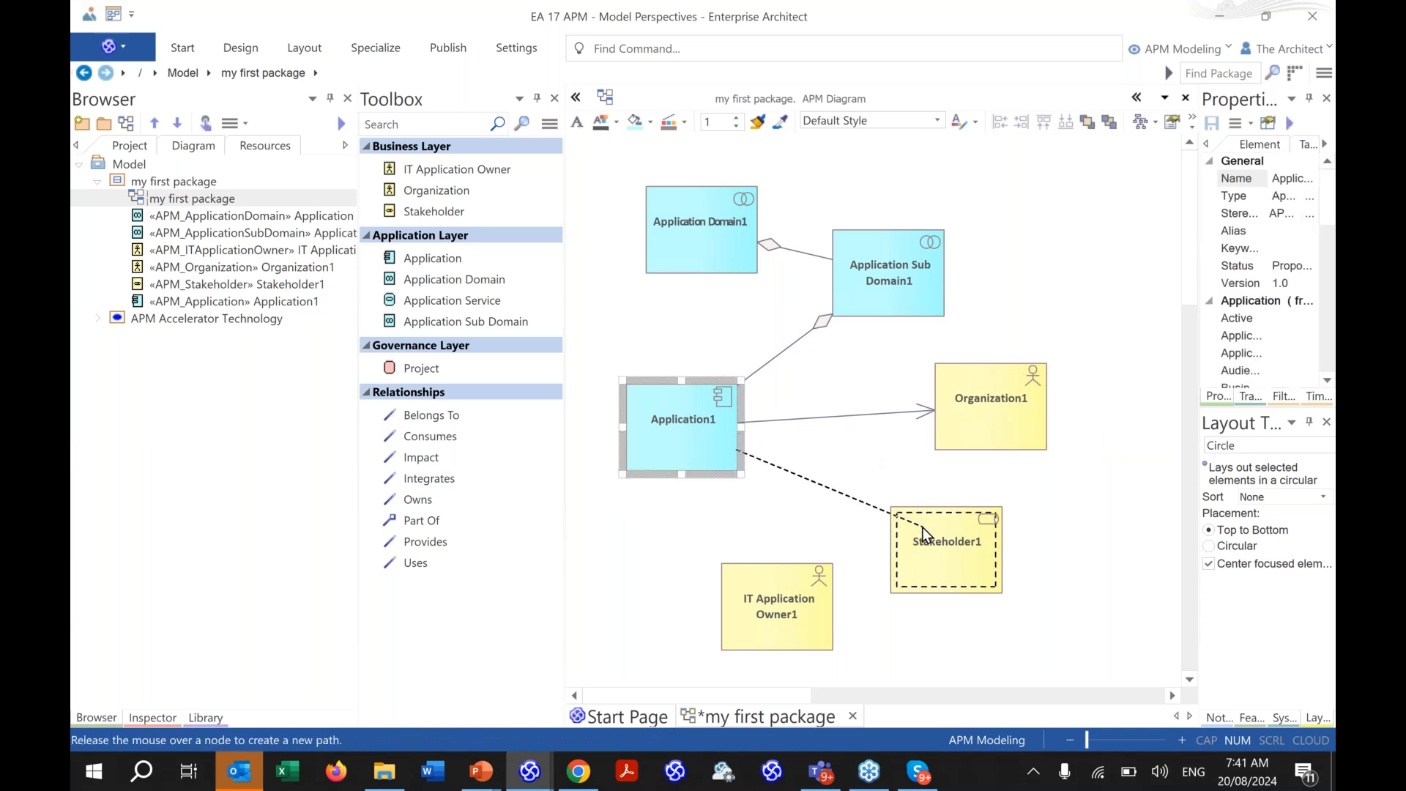
pyautogui.moveTo(922, 527); pyautogui.dragTo(923, 527)
pyautogui.click(958, 539)
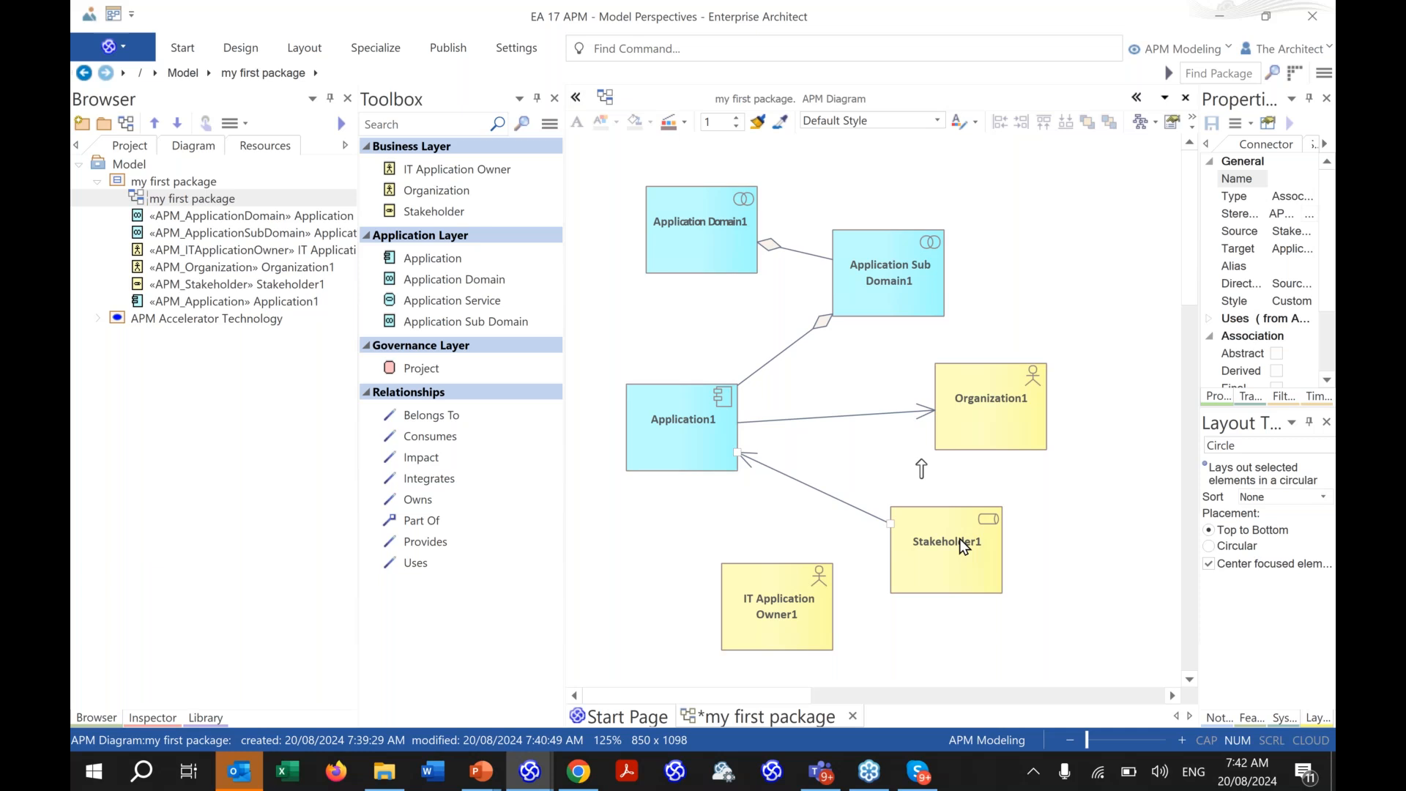
pyautogui.click(648, 438)
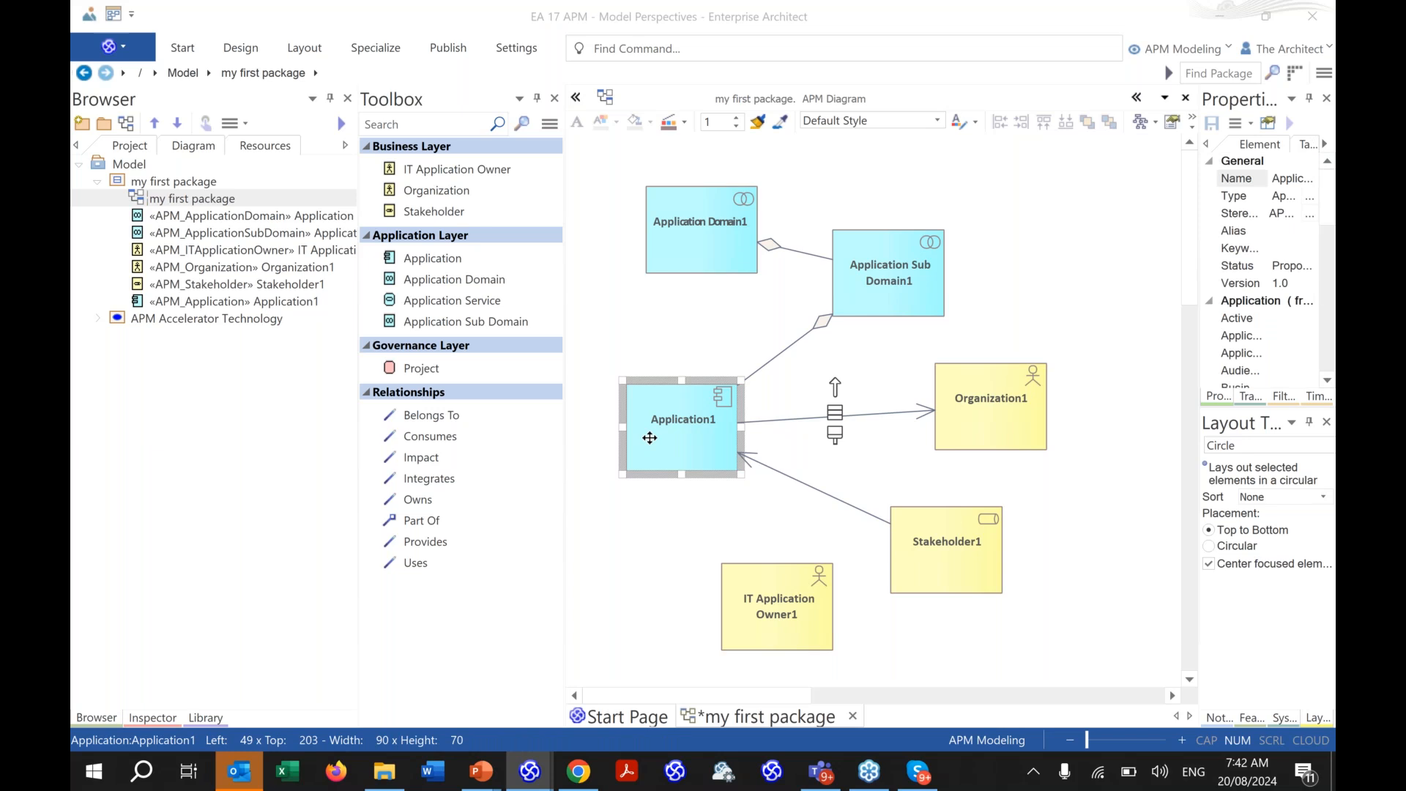
# - View Application1's properties without changes, then expand APM Accelerator Technology in the Browser
pyautogui.doubleClick(649, 438)
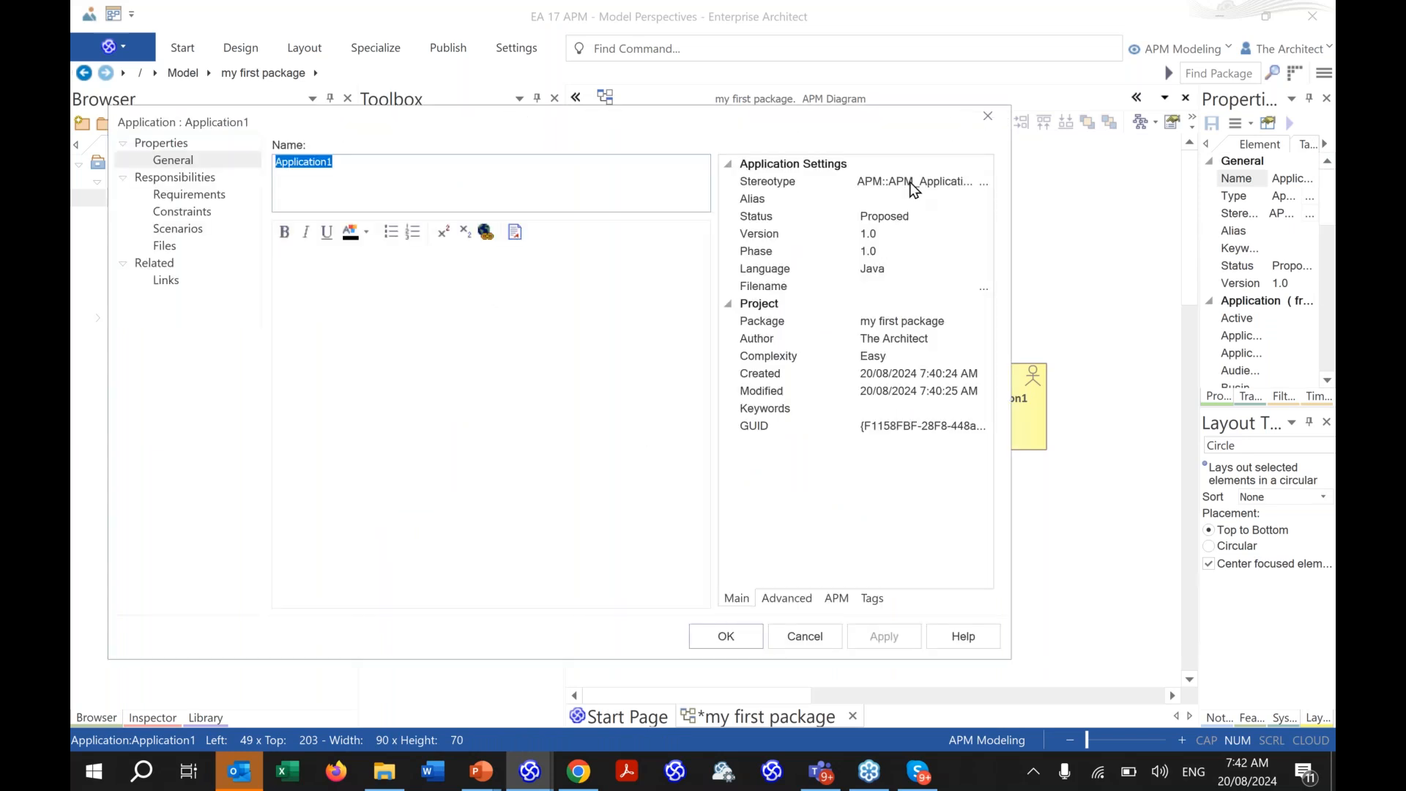
pyautogui.click(981, 118)
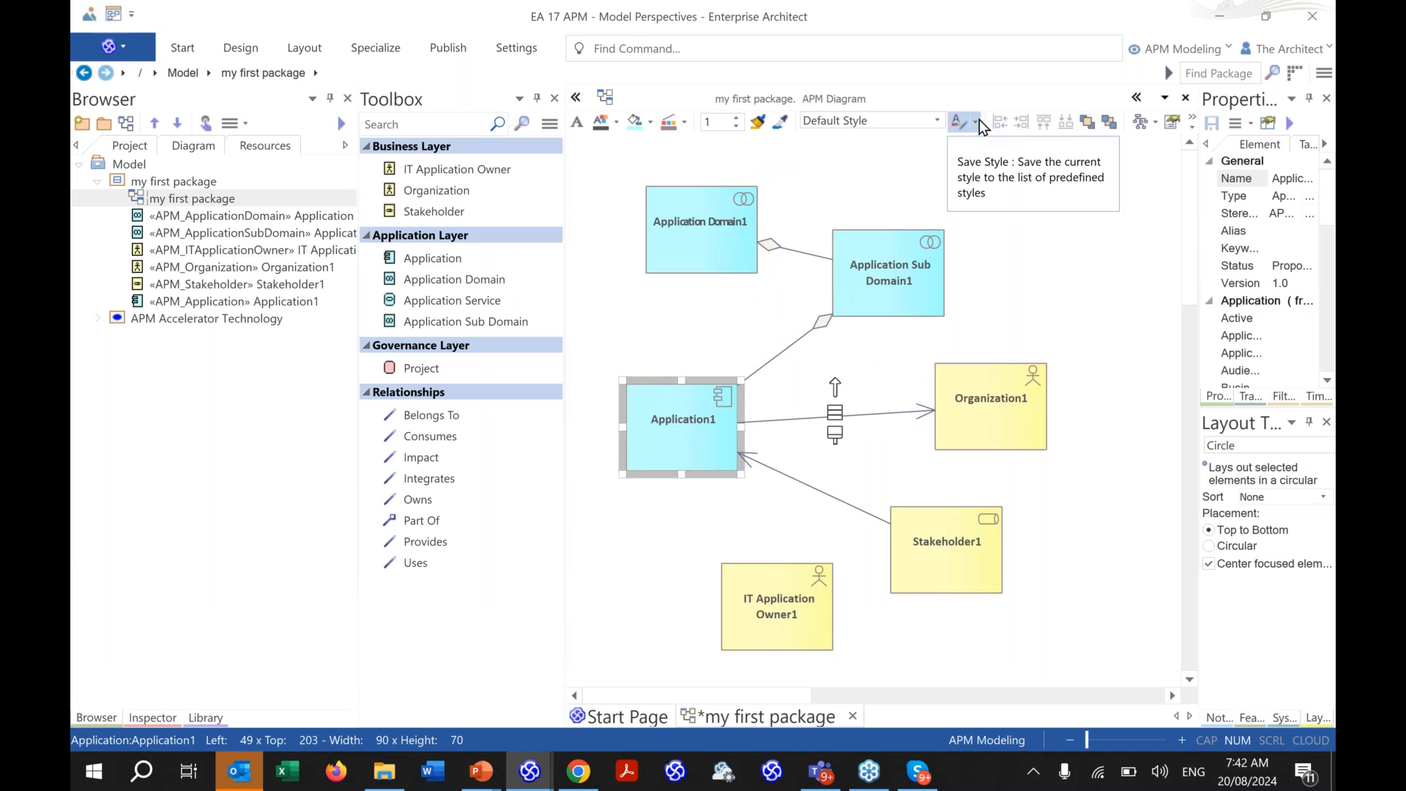
pyautogui.click(98, 320)
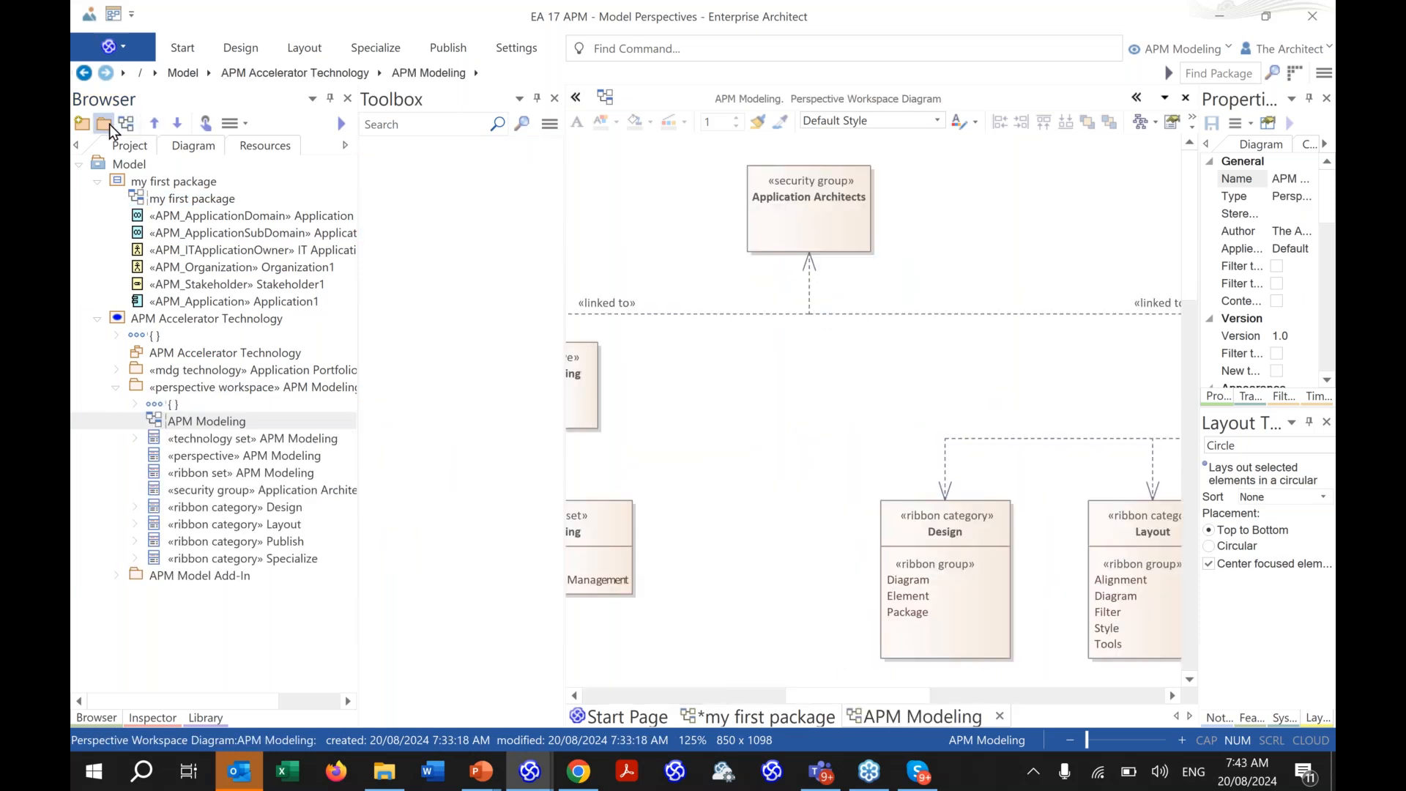
# - Launch the Model Builder from the Browser's New Package button under APM Modeling
pyautogui.click(83, 125)
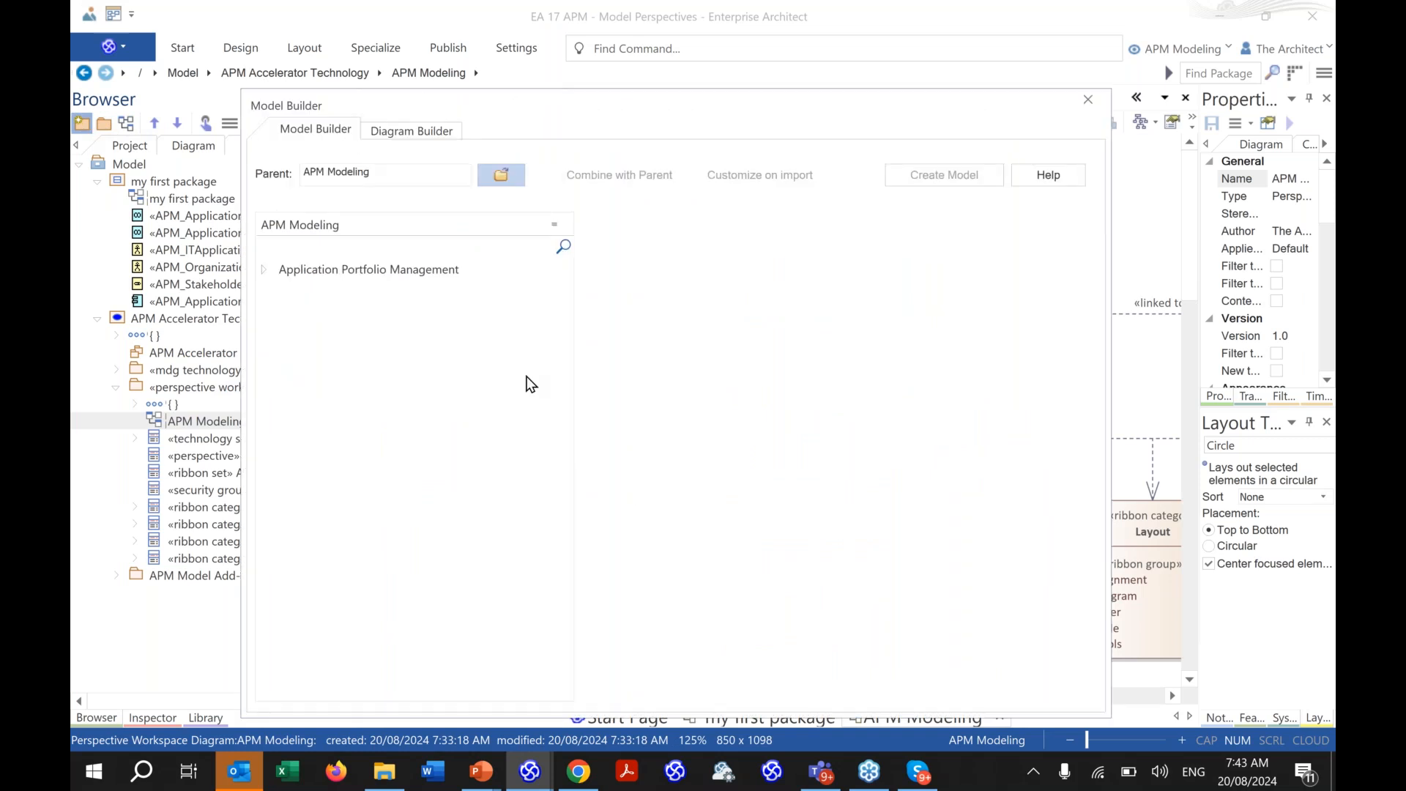
# - Close Model Builder, save the changes, and log back in as the administrator with its password
pyautogui.click(1089, 100)
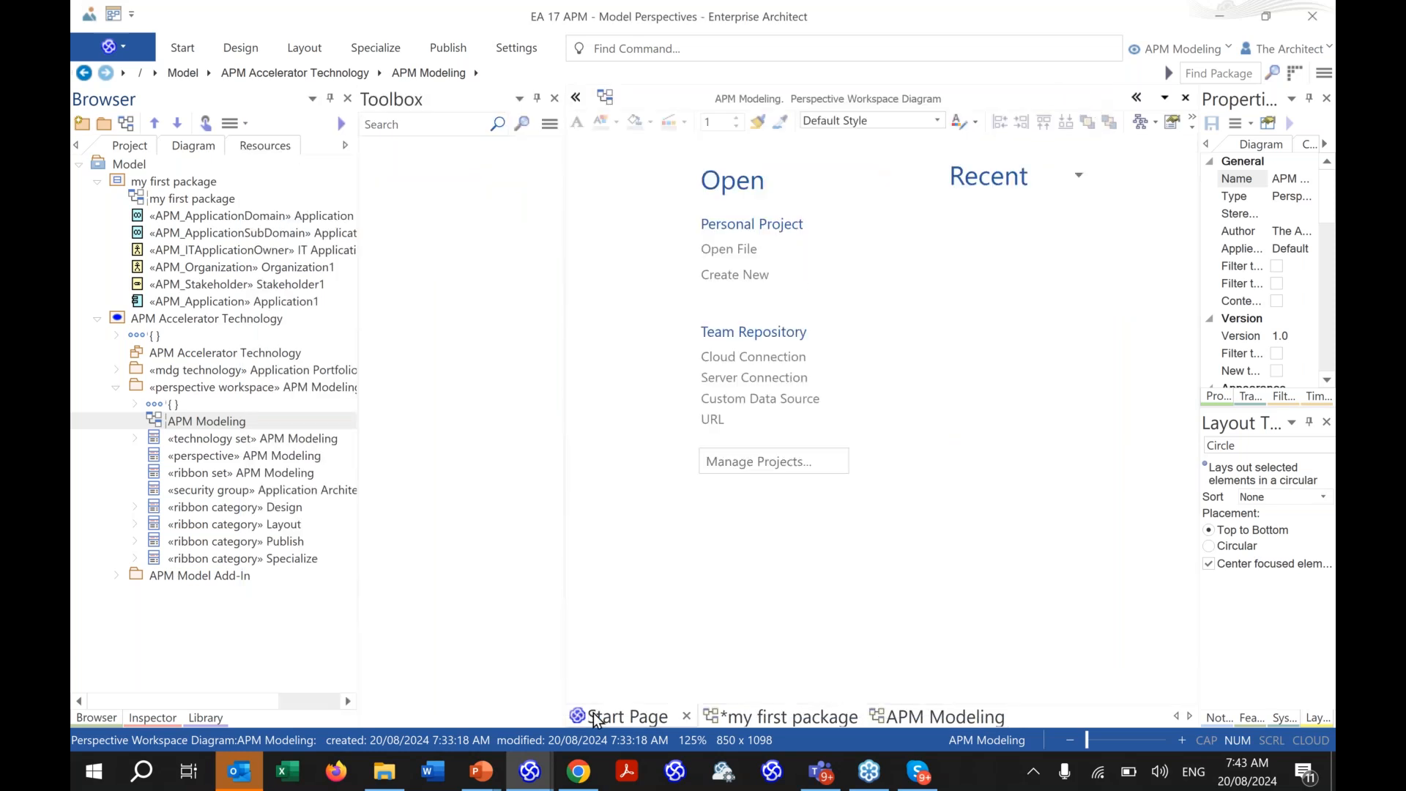
pyautogui.click(668, 442)
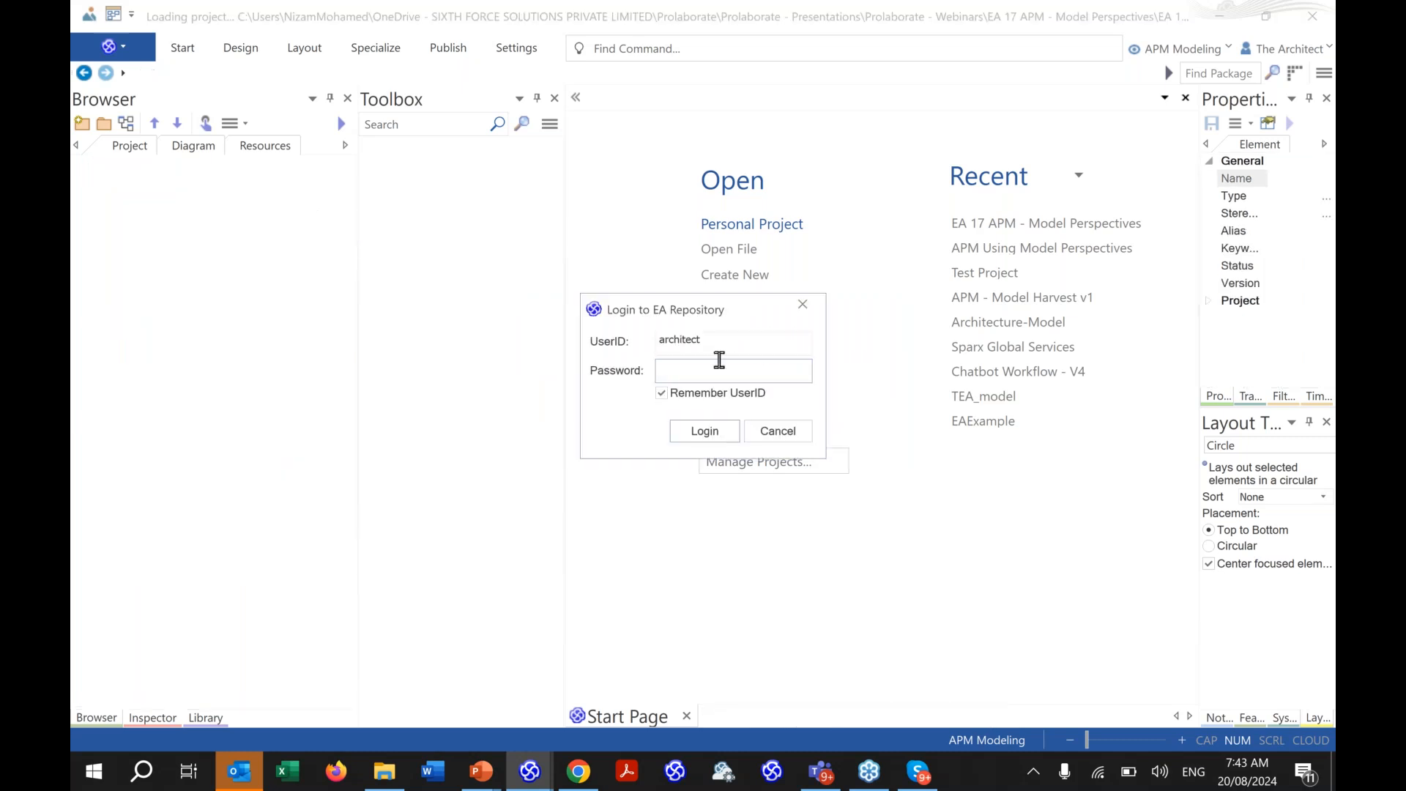
pyautogui.doubleClick(732, 339)
pyautogui.write('admin')
pyautogui.press('Tab')
pyautogui.write('password')
pyautogui.press('Return')
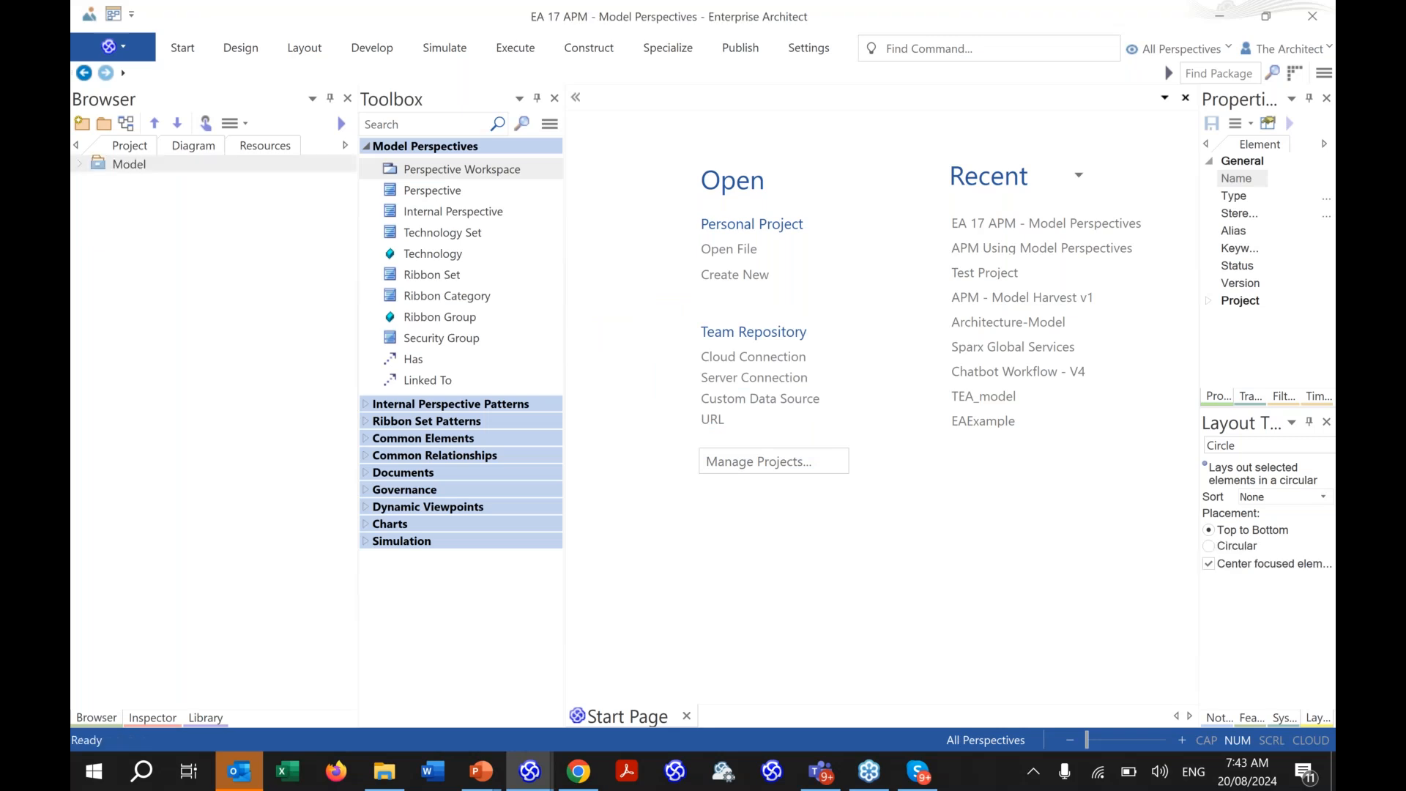
# - Expand Model down to the APM Modeling workspace and cancel a new package
pyautogui.click(76, 174)
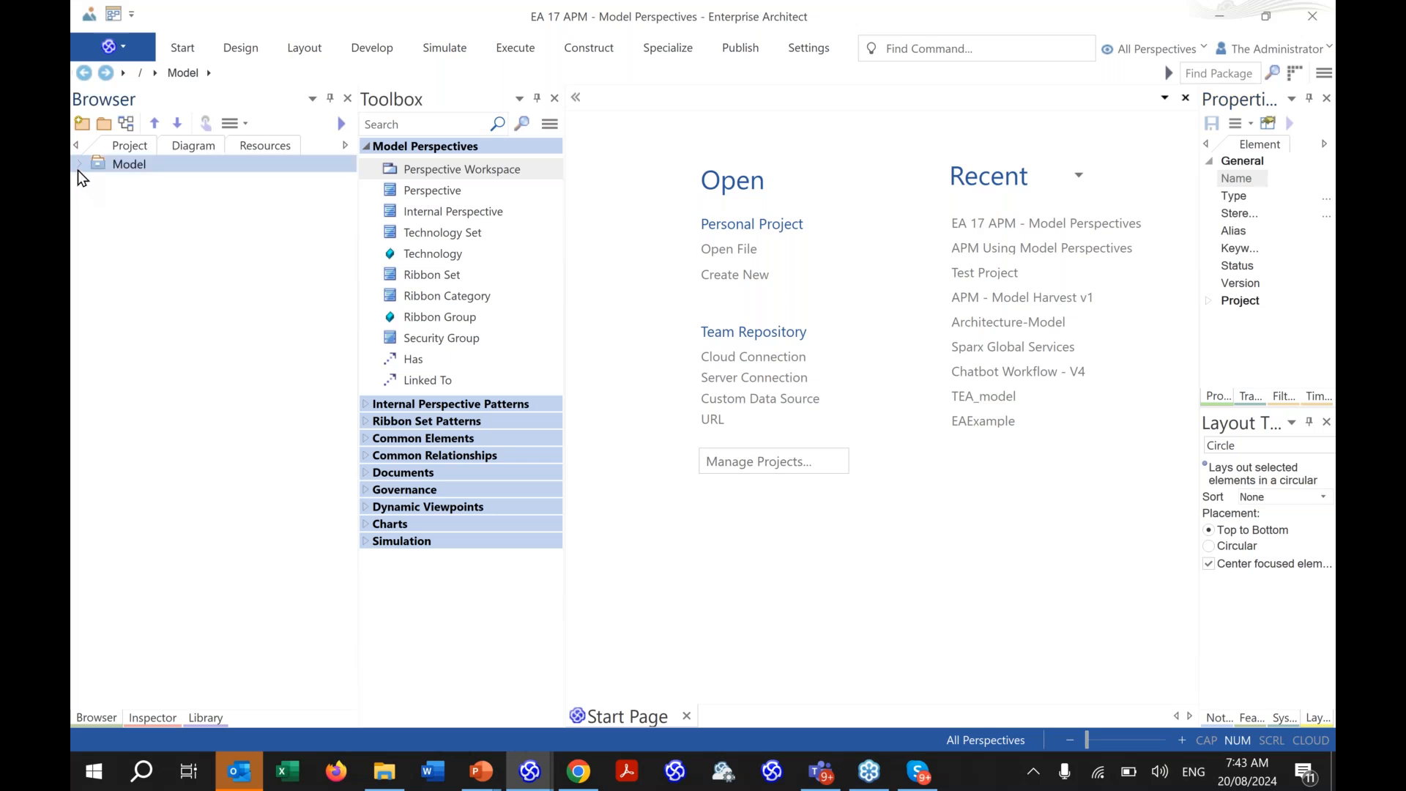
pyautogui.click(78, 168)
pyautogui.click(96, 199)
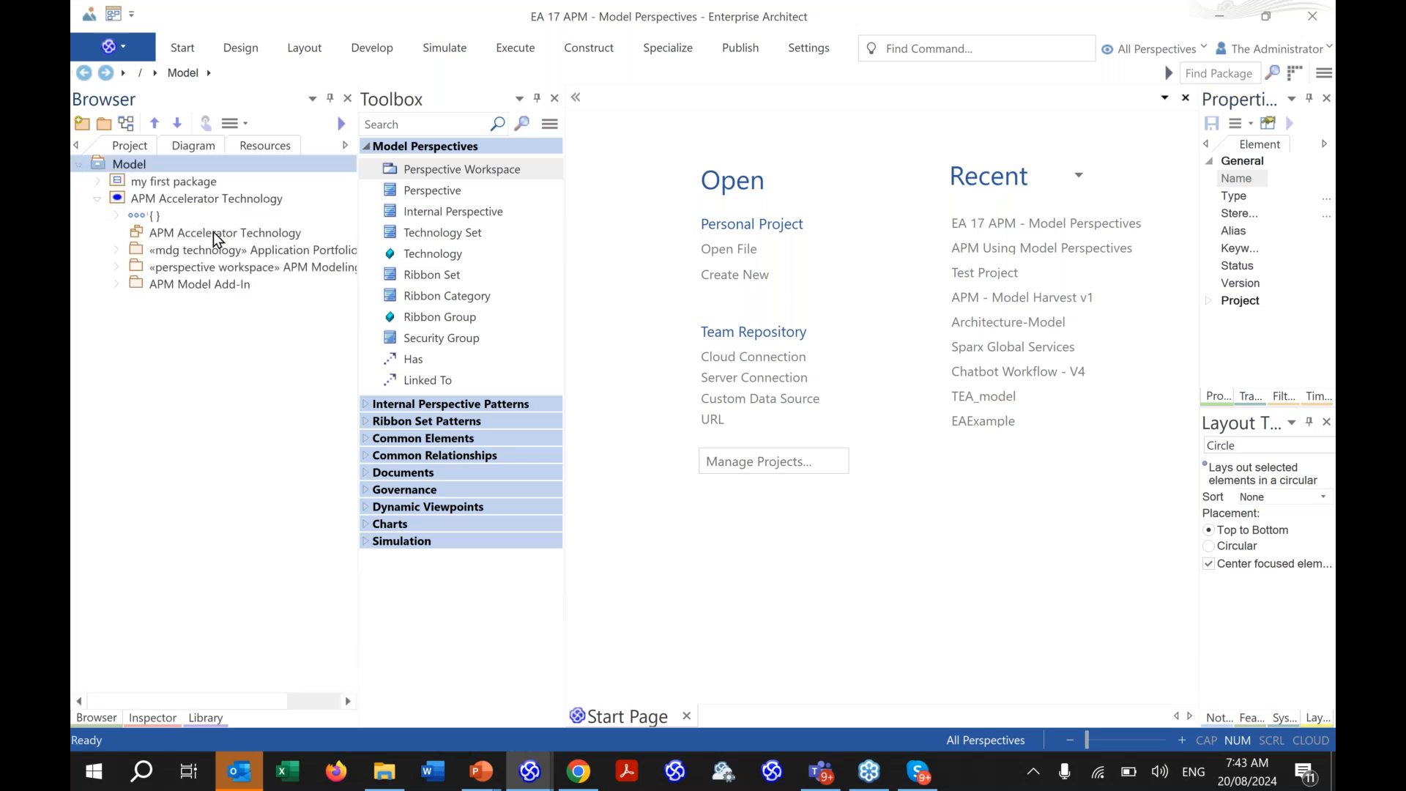
pyautogui.click(116, 266)
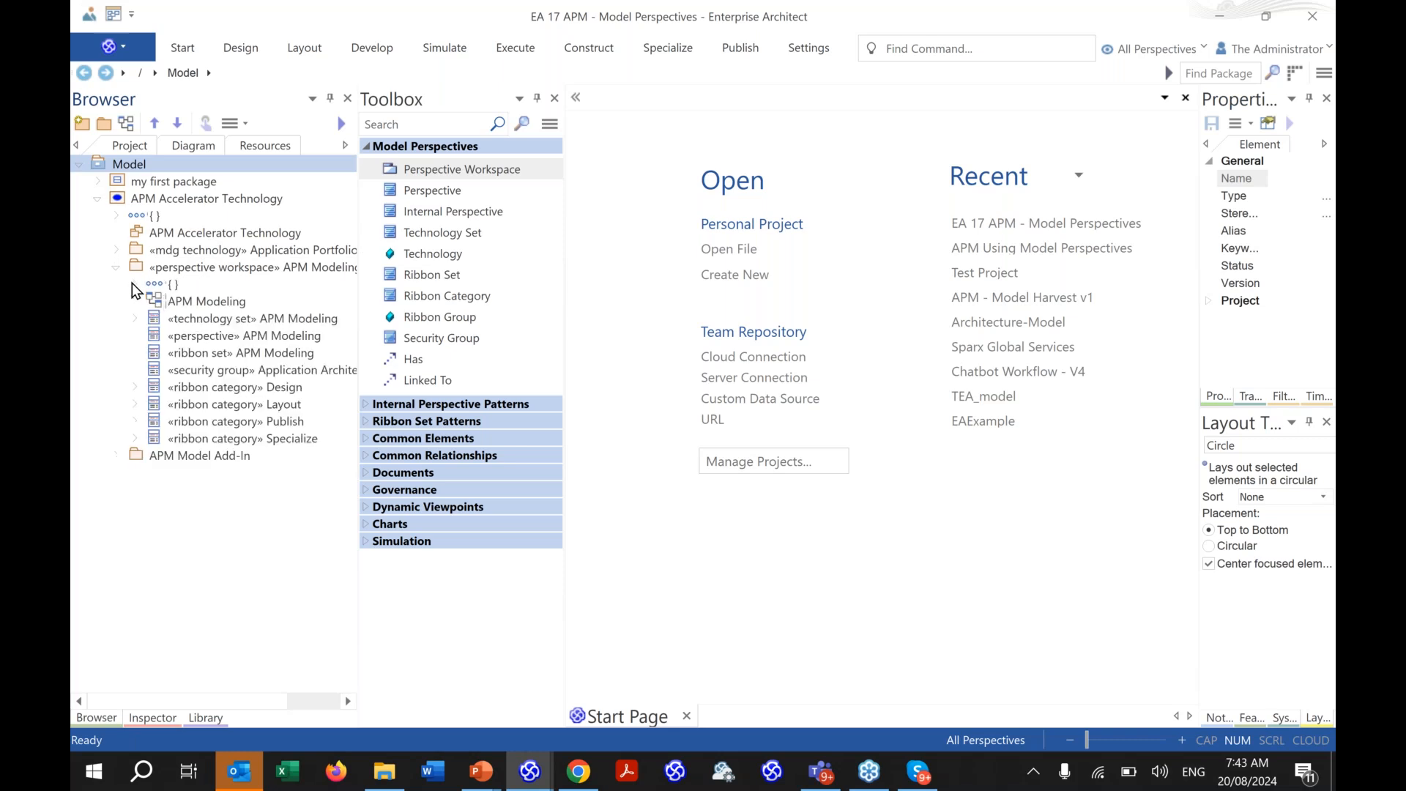
pyautogui.click(111, 128)
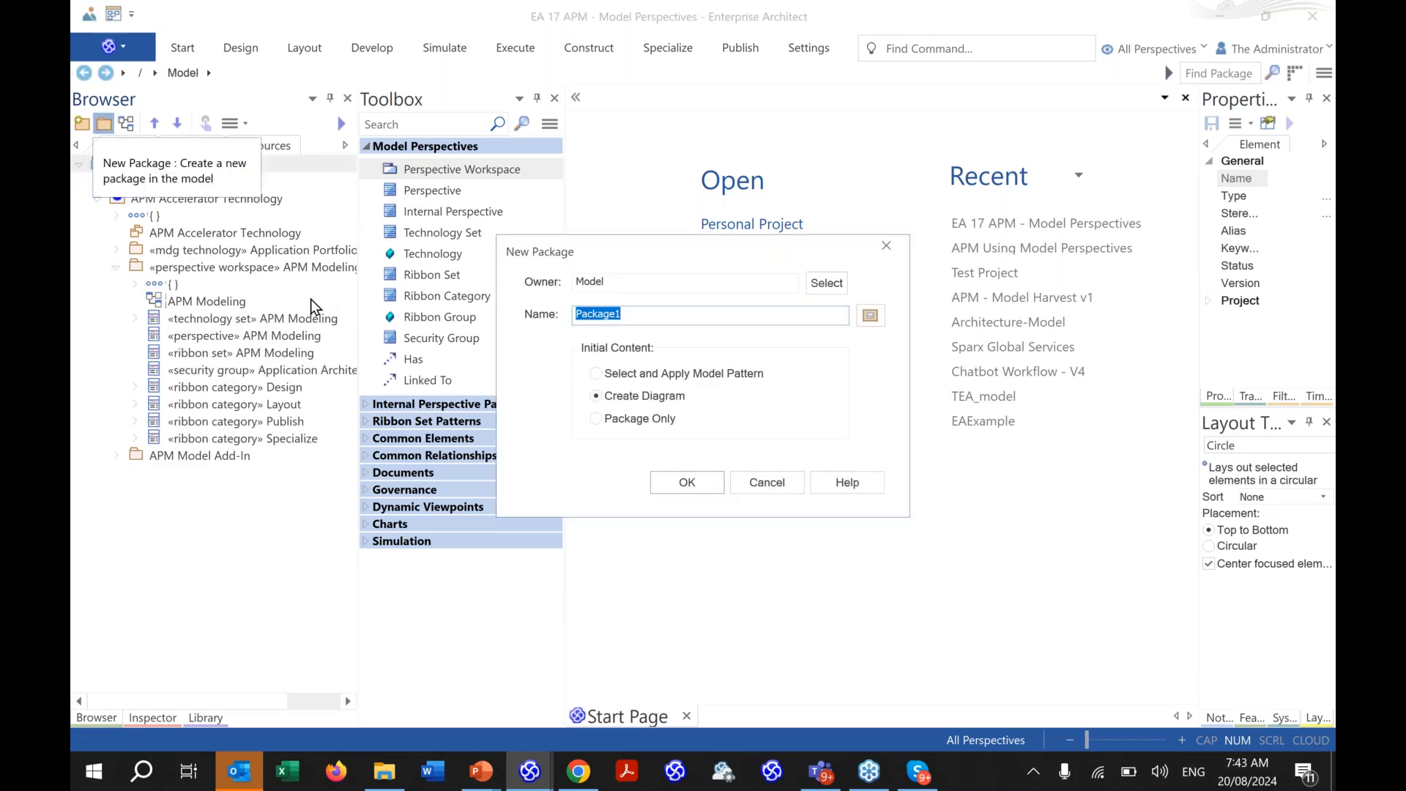
pyautogui.click(769, 483)
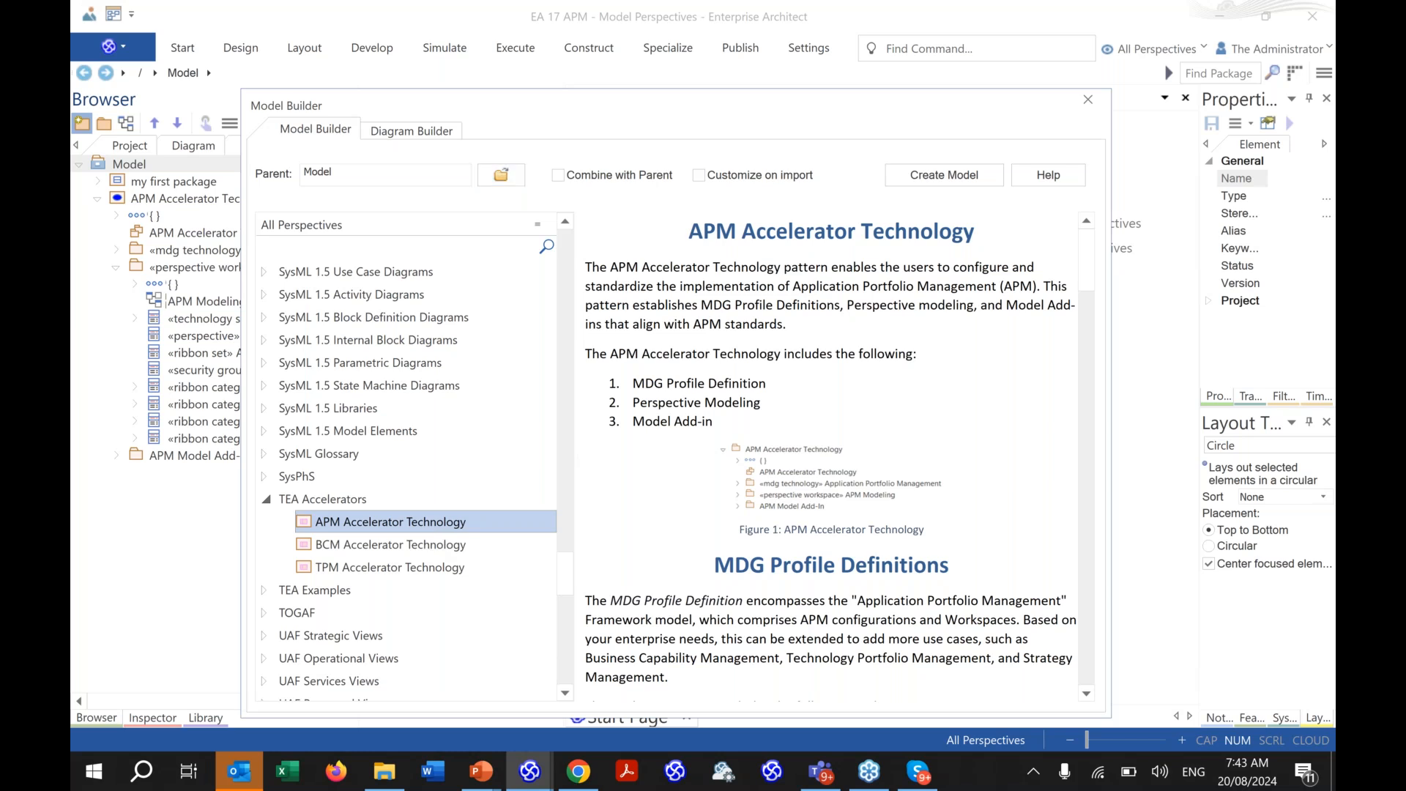
# - Review the BCM and TPM Accelerator Technology patterns, then close Model Builder
pyautogui.click(399, 544)
pyautogui.click(420, 569)
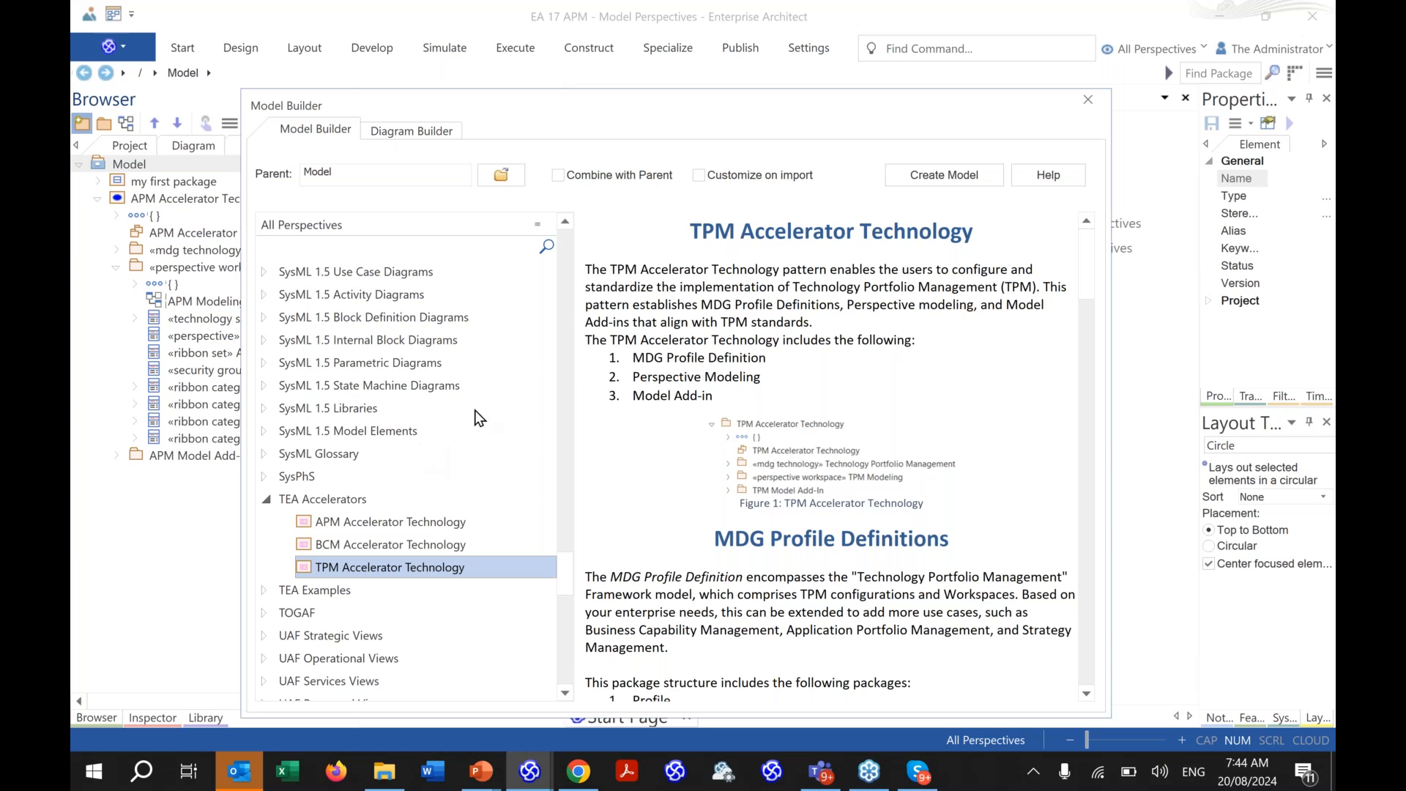
pyautogui.click(1086, 101)
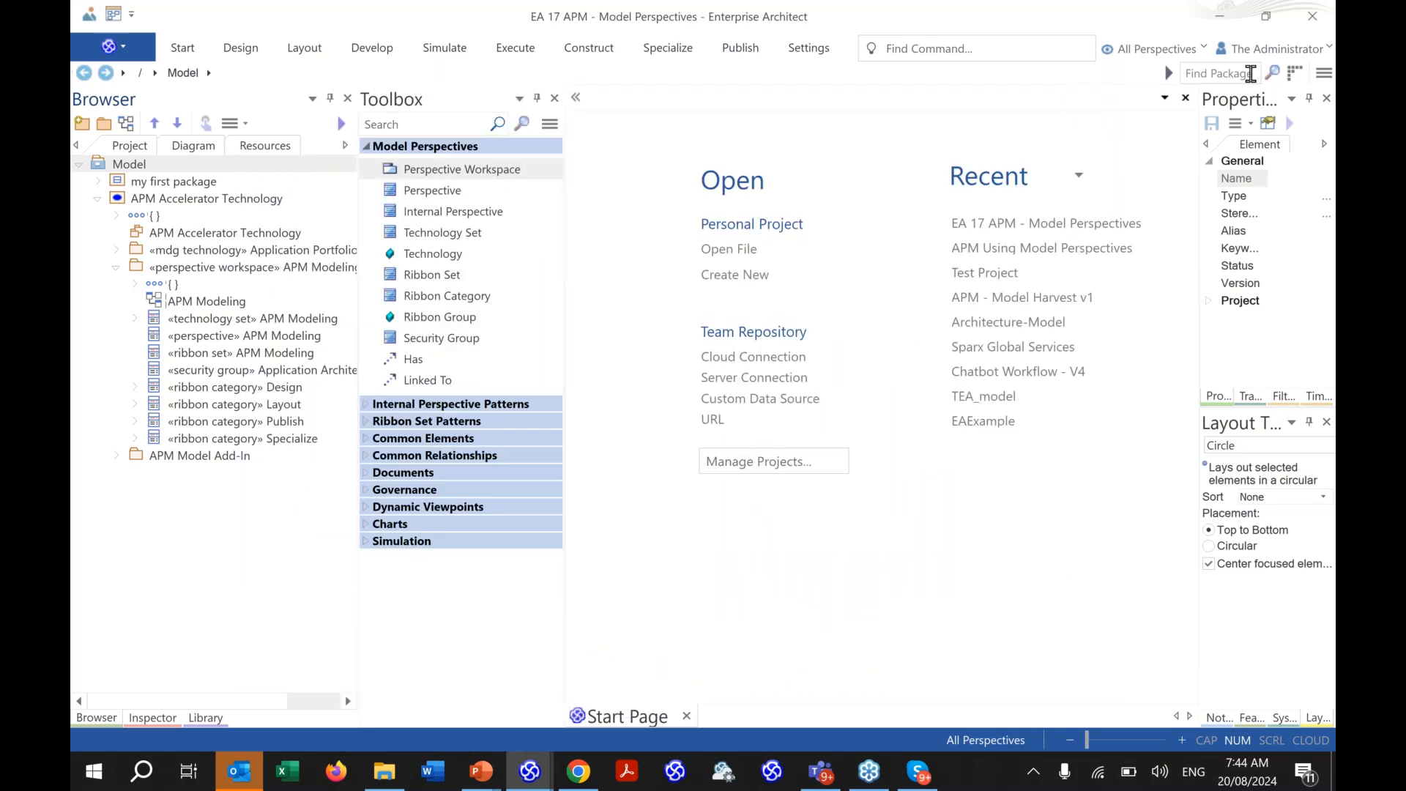
pyautogui.click(1322, 82)
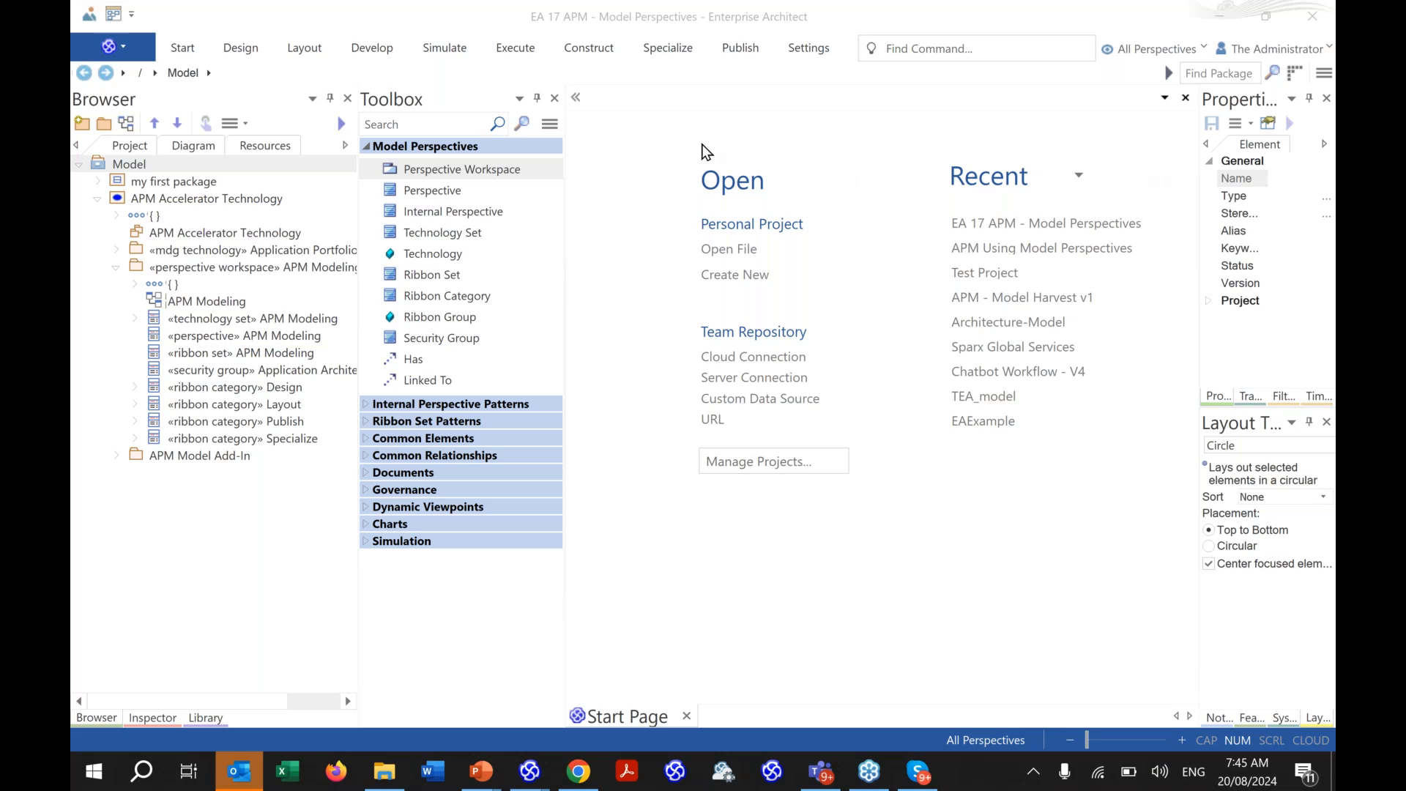
# - Expand 'my first package' in the Browser and open its APM diagram
pyautogui.click(121, 249)
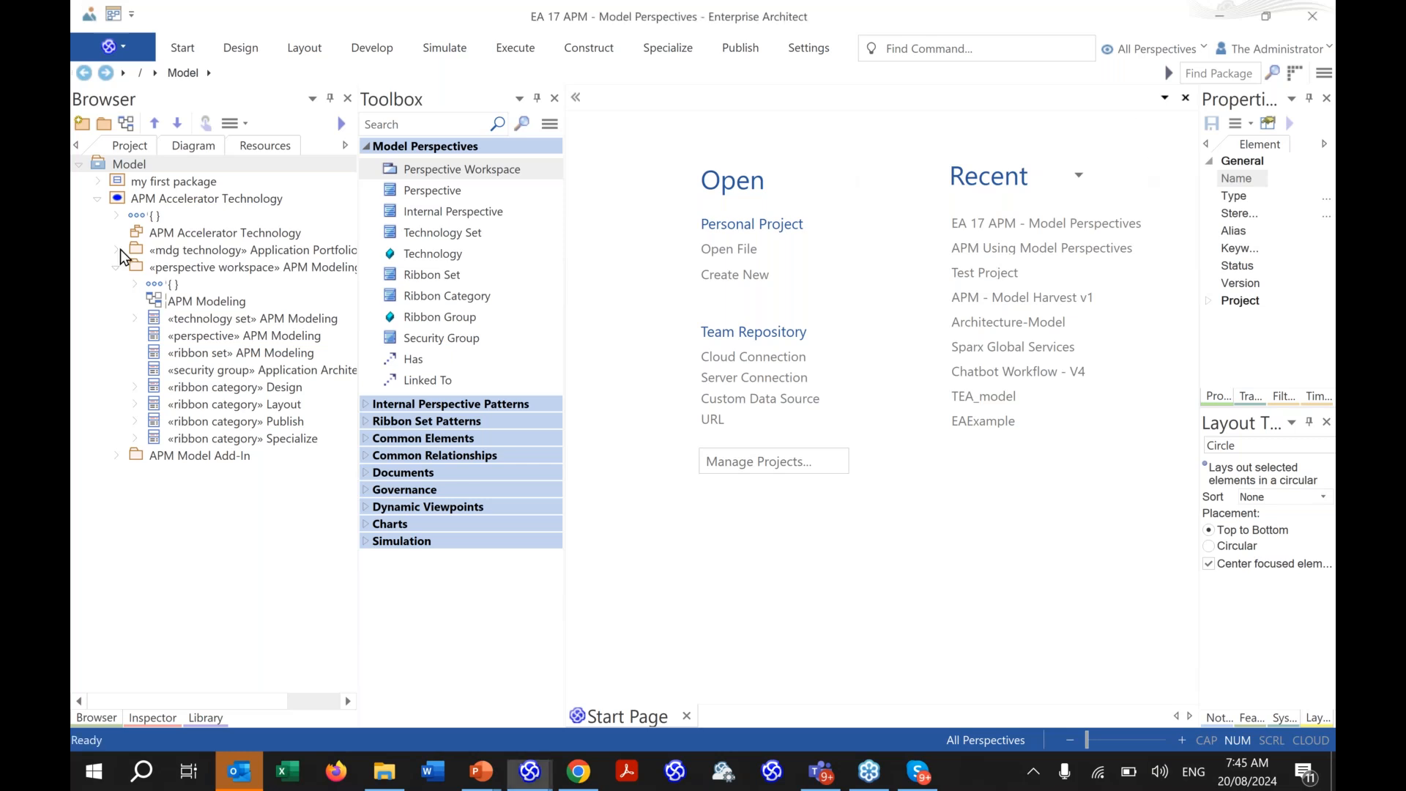
pyautogui.click(118, 250)
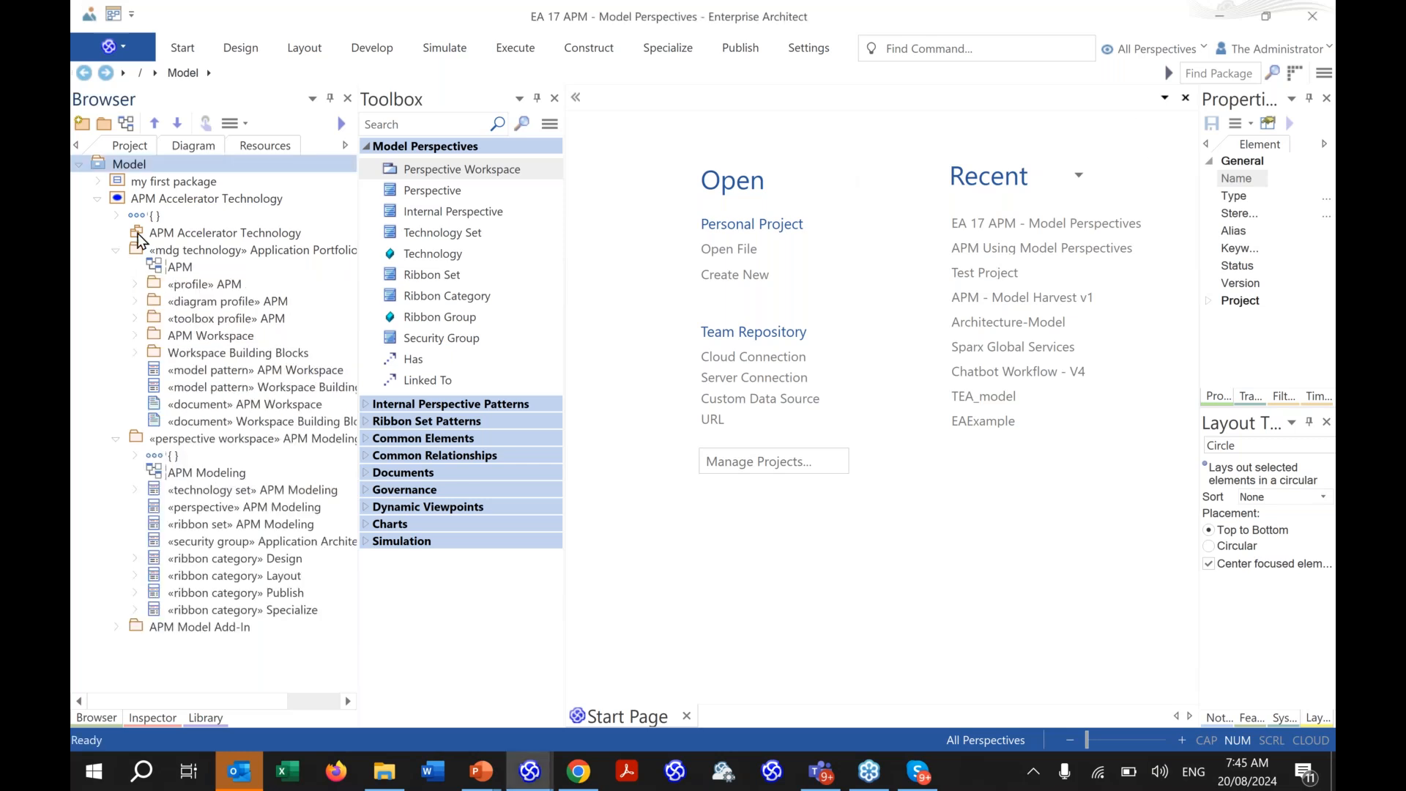
pyautogui.click(102, 182)
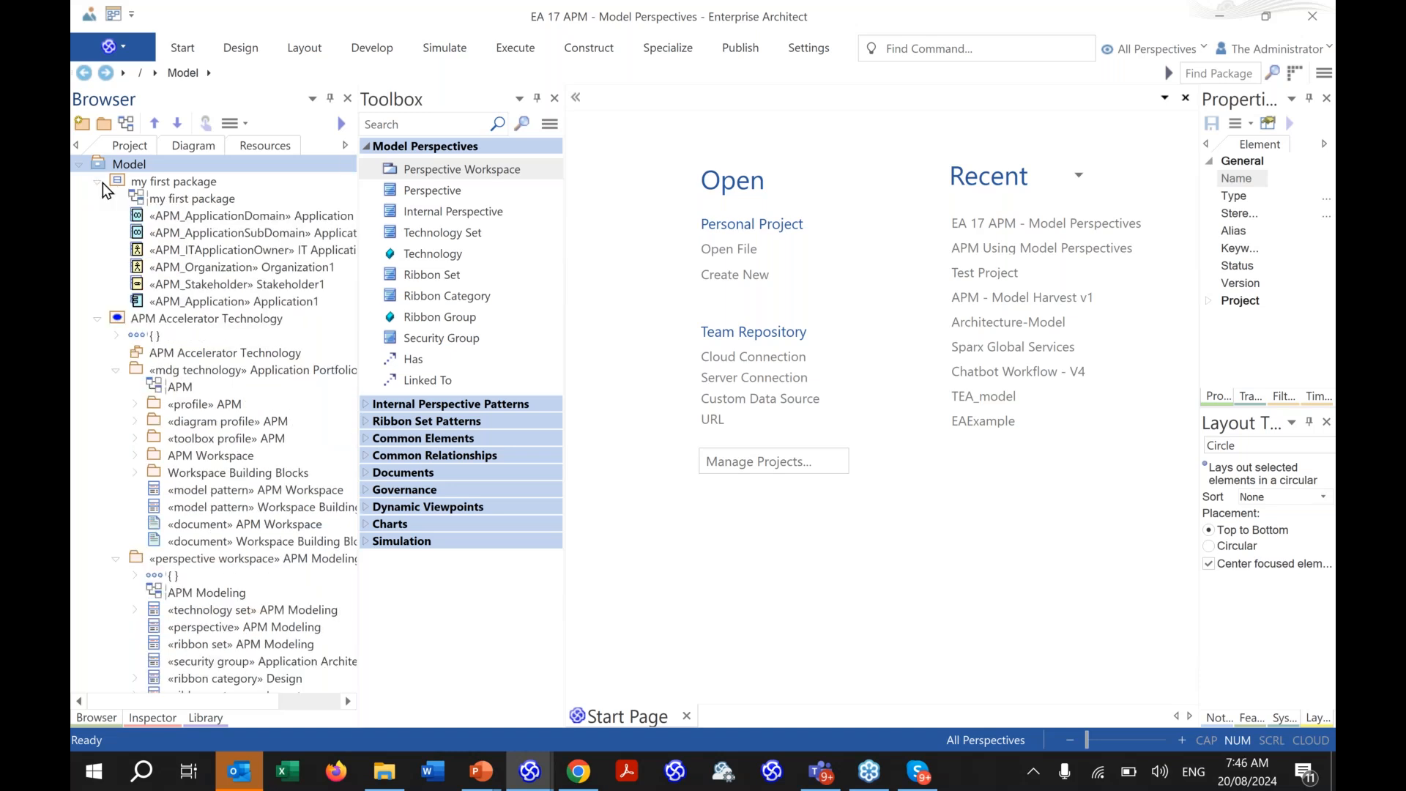
pyautogui.click(185, 203)
pyautogui.click(185, 202)
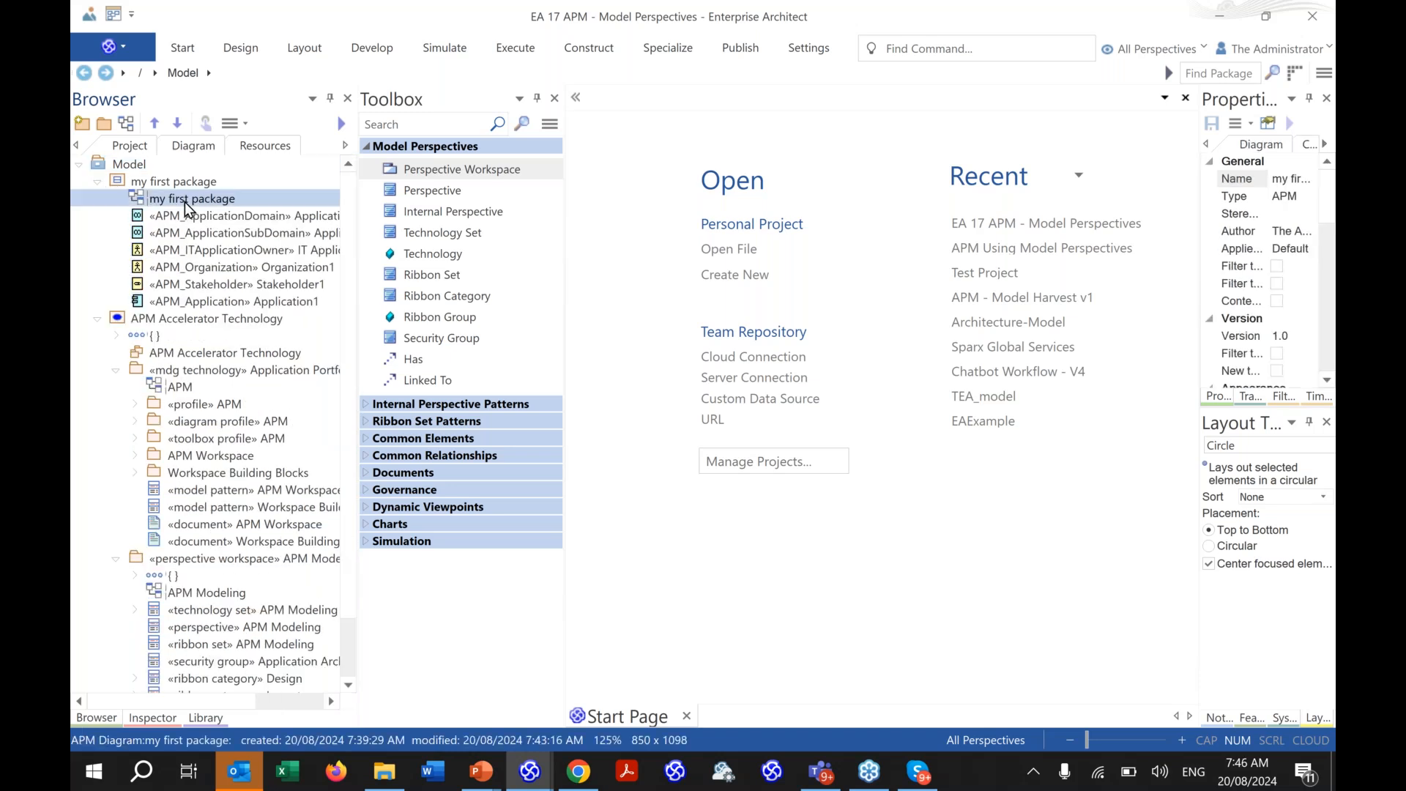
pyautogui.doubleClick(186, 204)
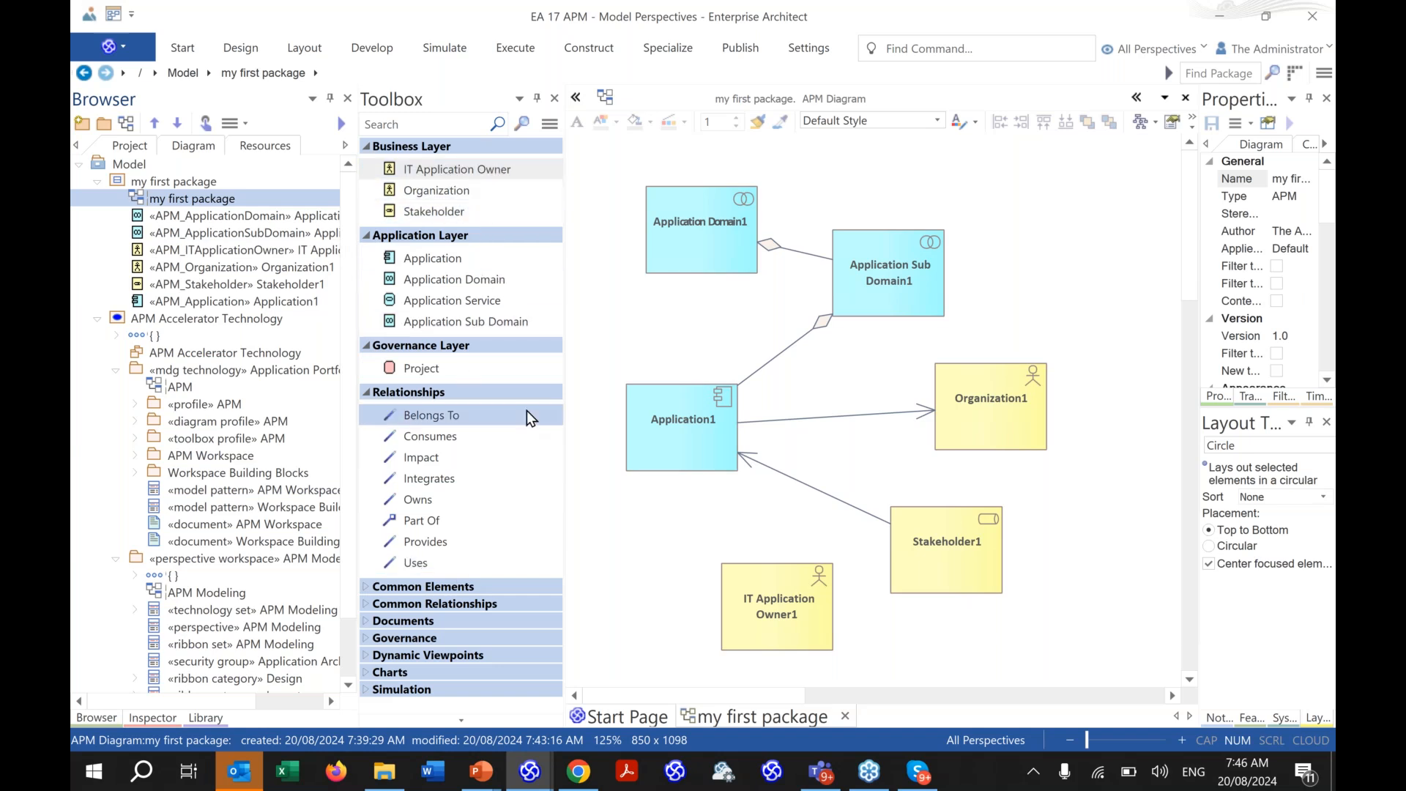
pyautogui.click(498, 780)
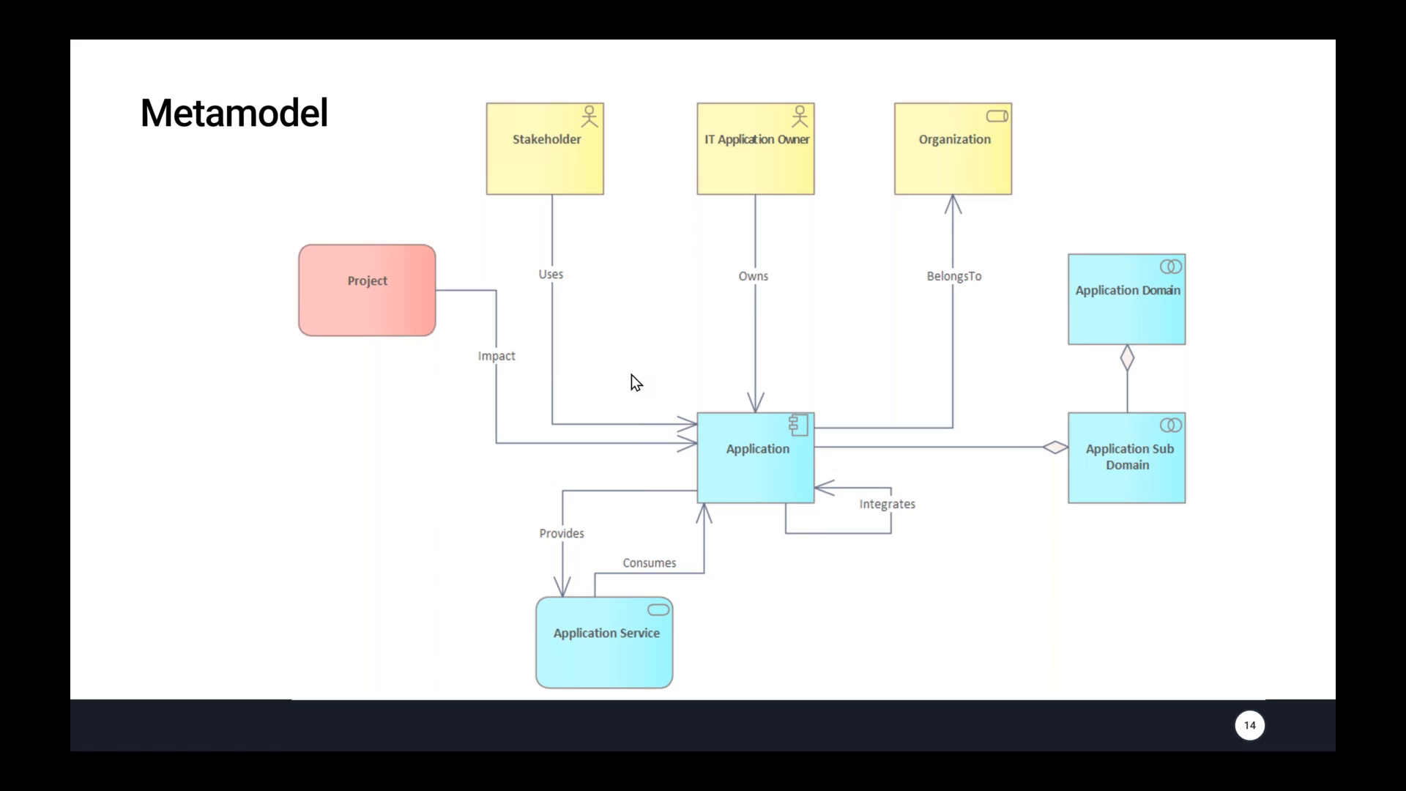
pyautogui.hotkey('alt', 'Tab')
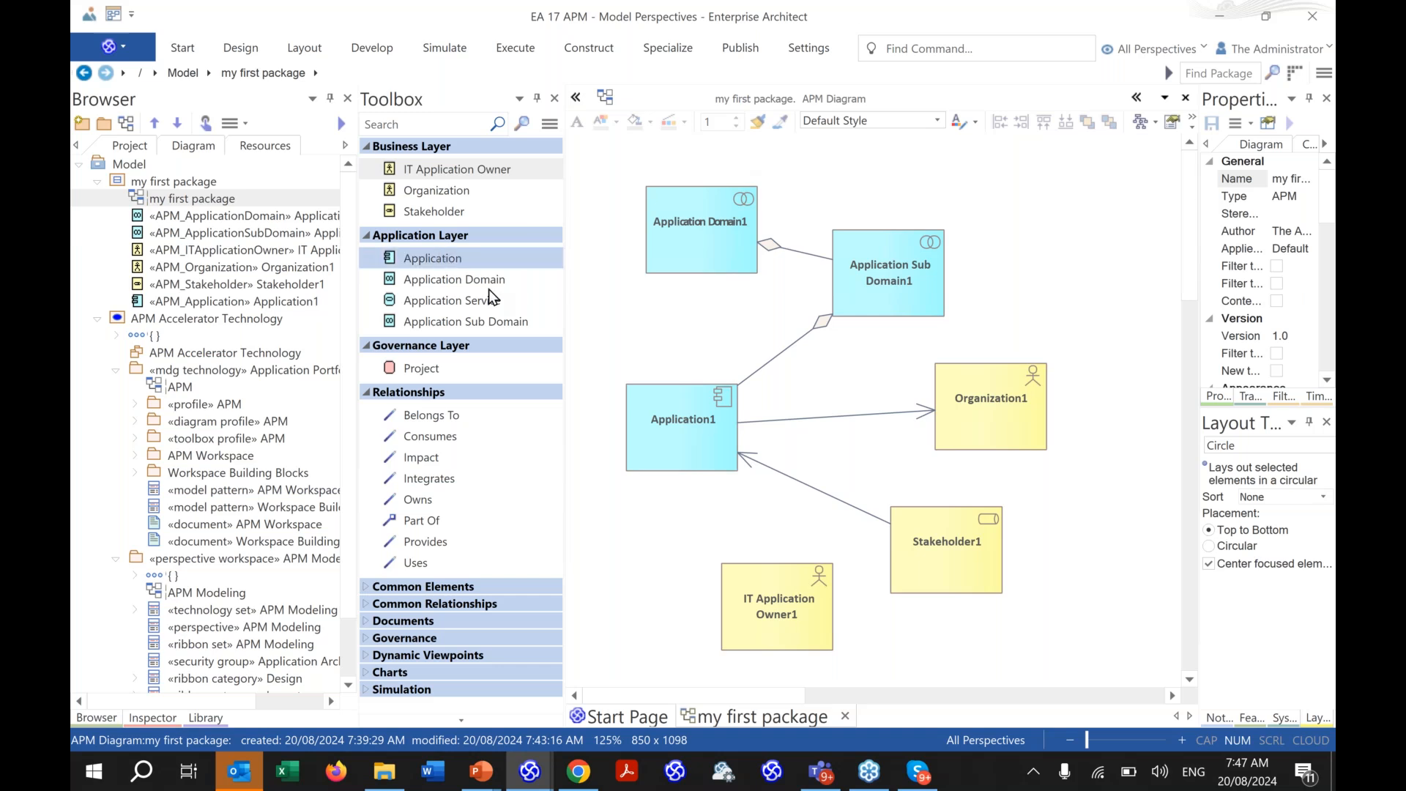
# - Nudge Application1 upward and widen the Properties window to list its APM attributes
pyautogui.click(658, 429)
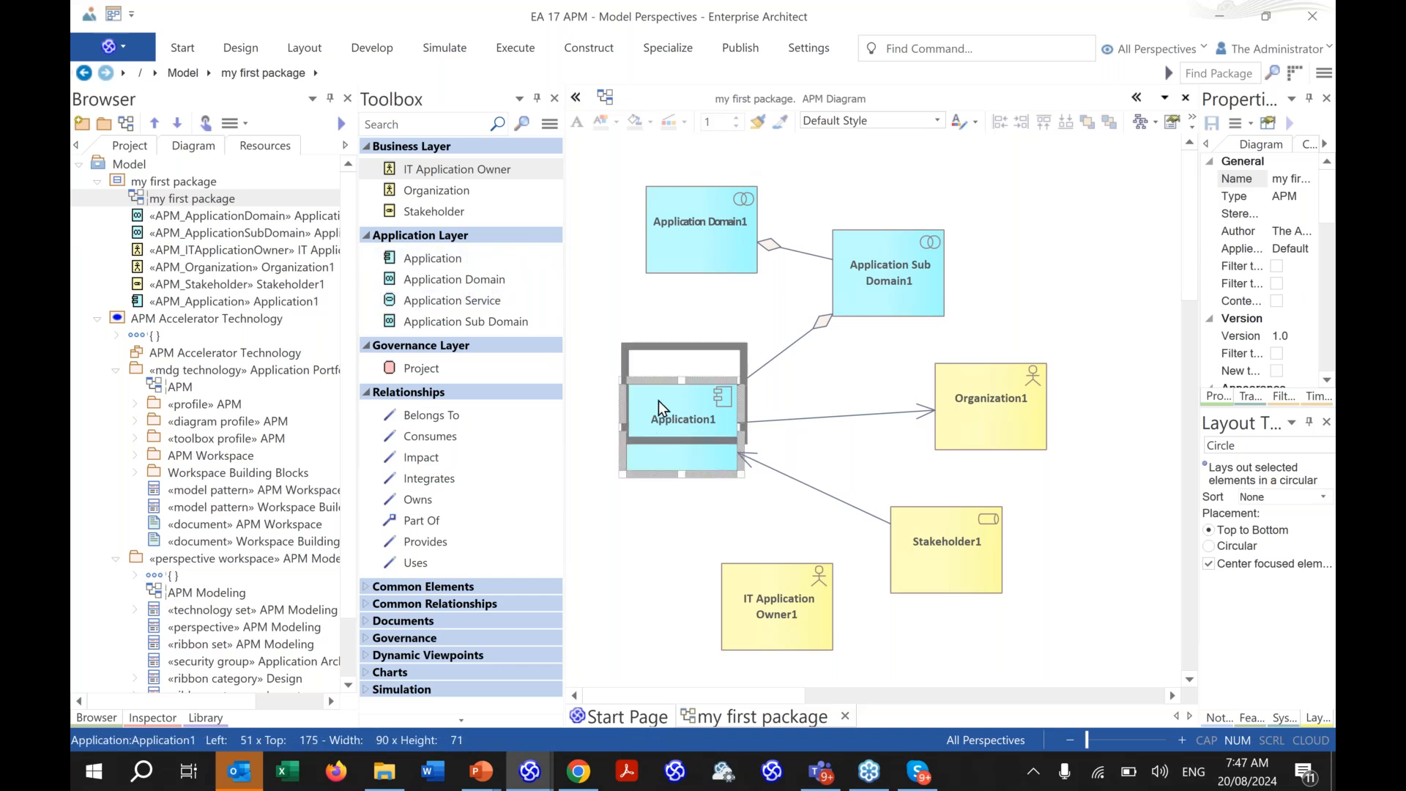
pyautogui.moveTo(657, 401); pyautogui.dragTo(660, 369)
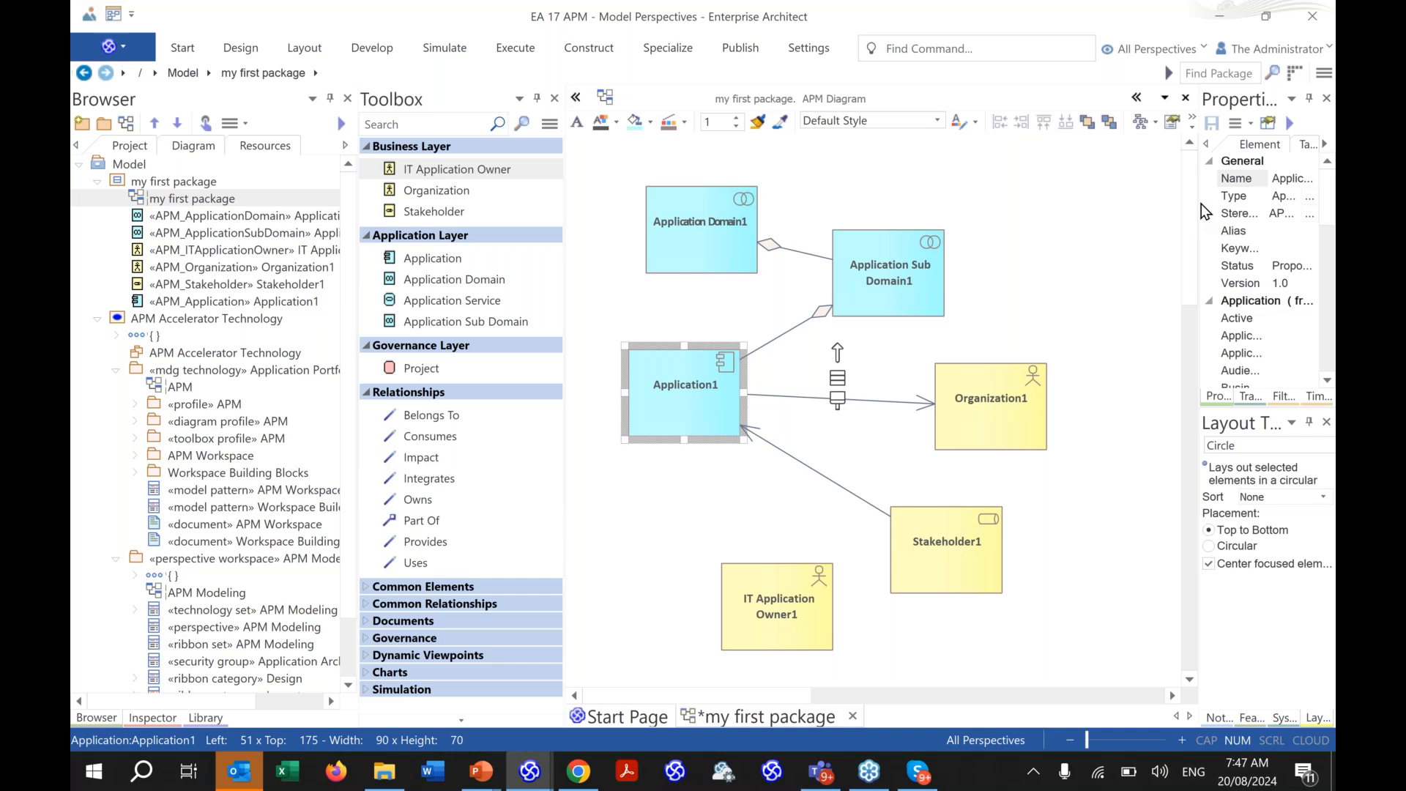
pyautogui.moveTo(1199, 207); pyautogui.dragTo(833, 399)
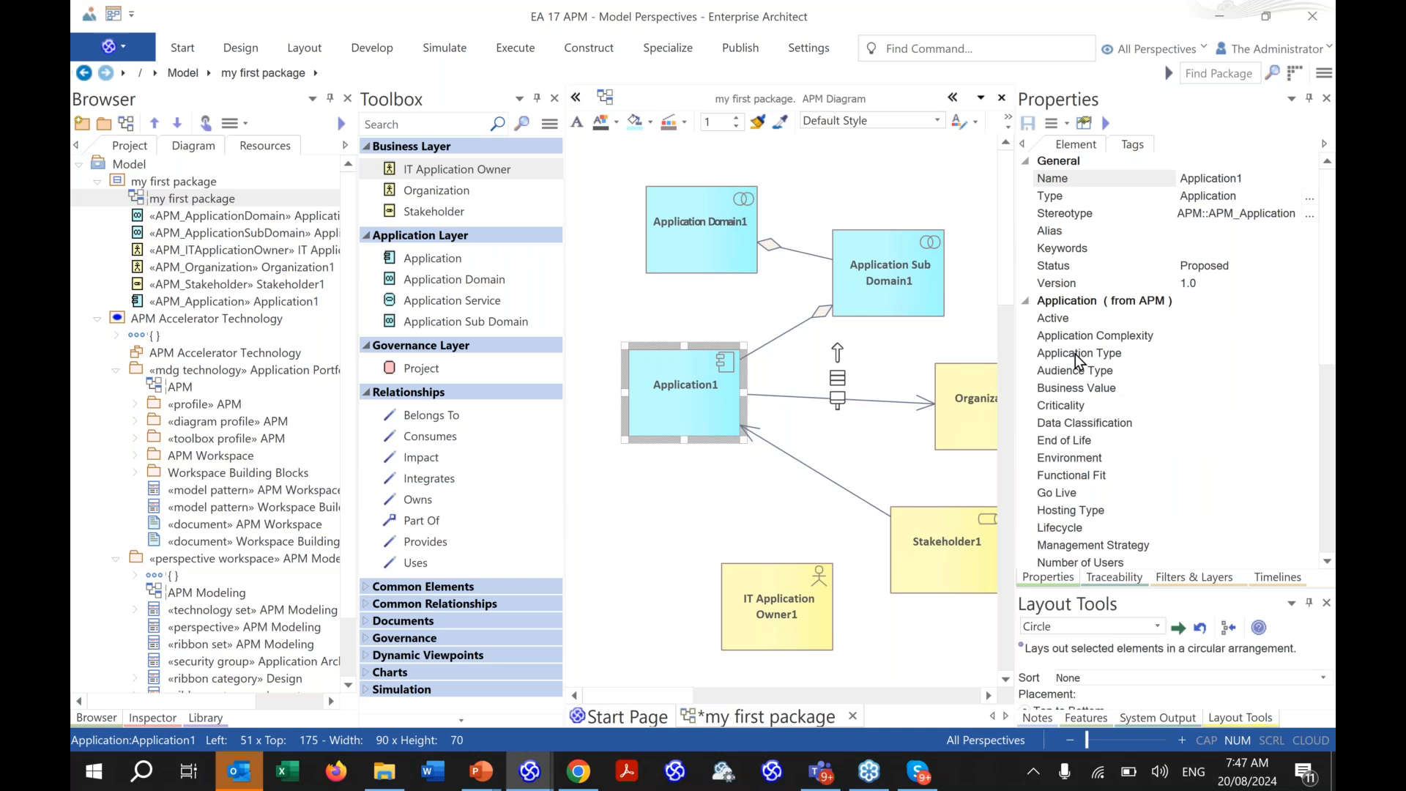
# - Run the PowerPoint slide show past the dashboard slide to its end, then exit it
pyautogui.click(483, 775)
pyautogui.click(597, 684)
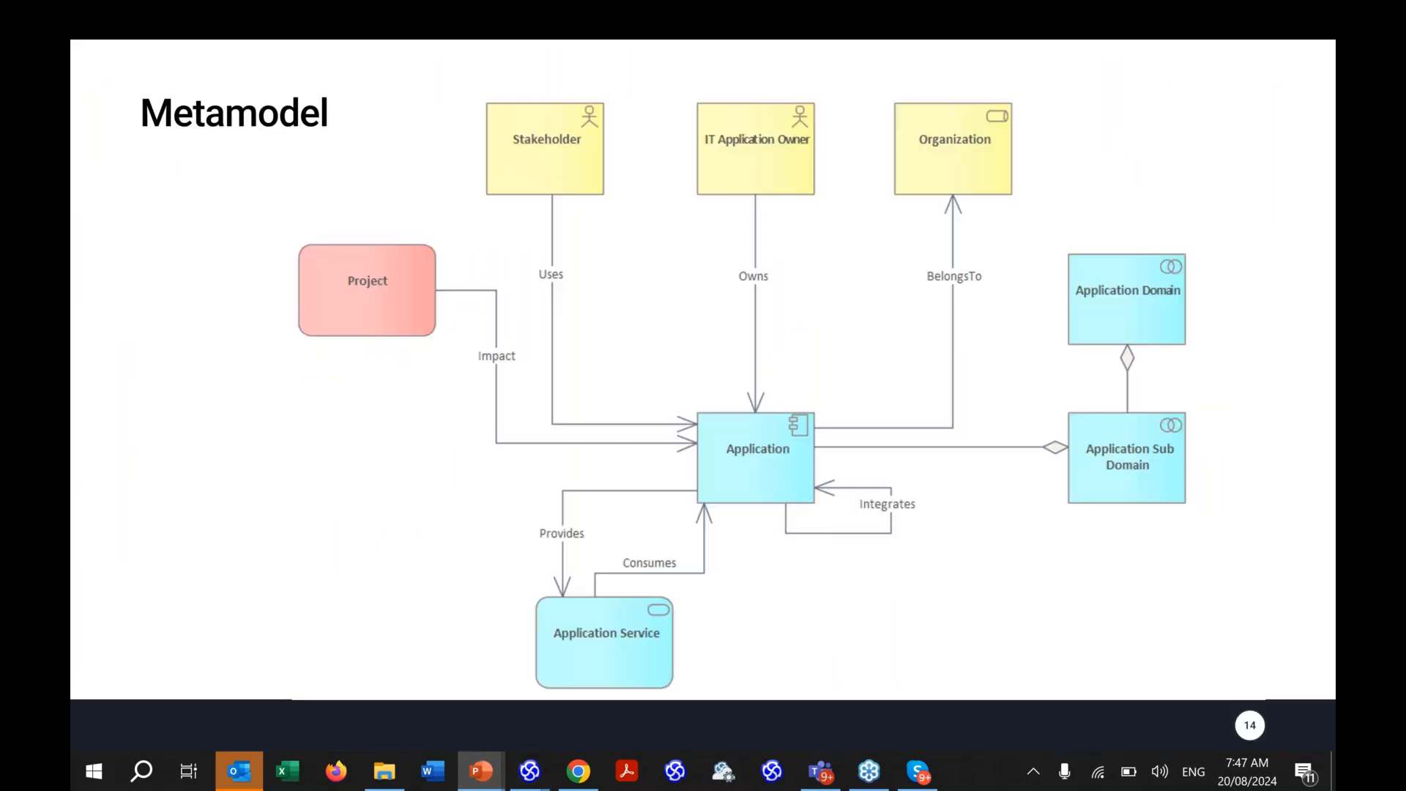
pyautogui.click(649, 464)
pyautogui.click(649, 464)
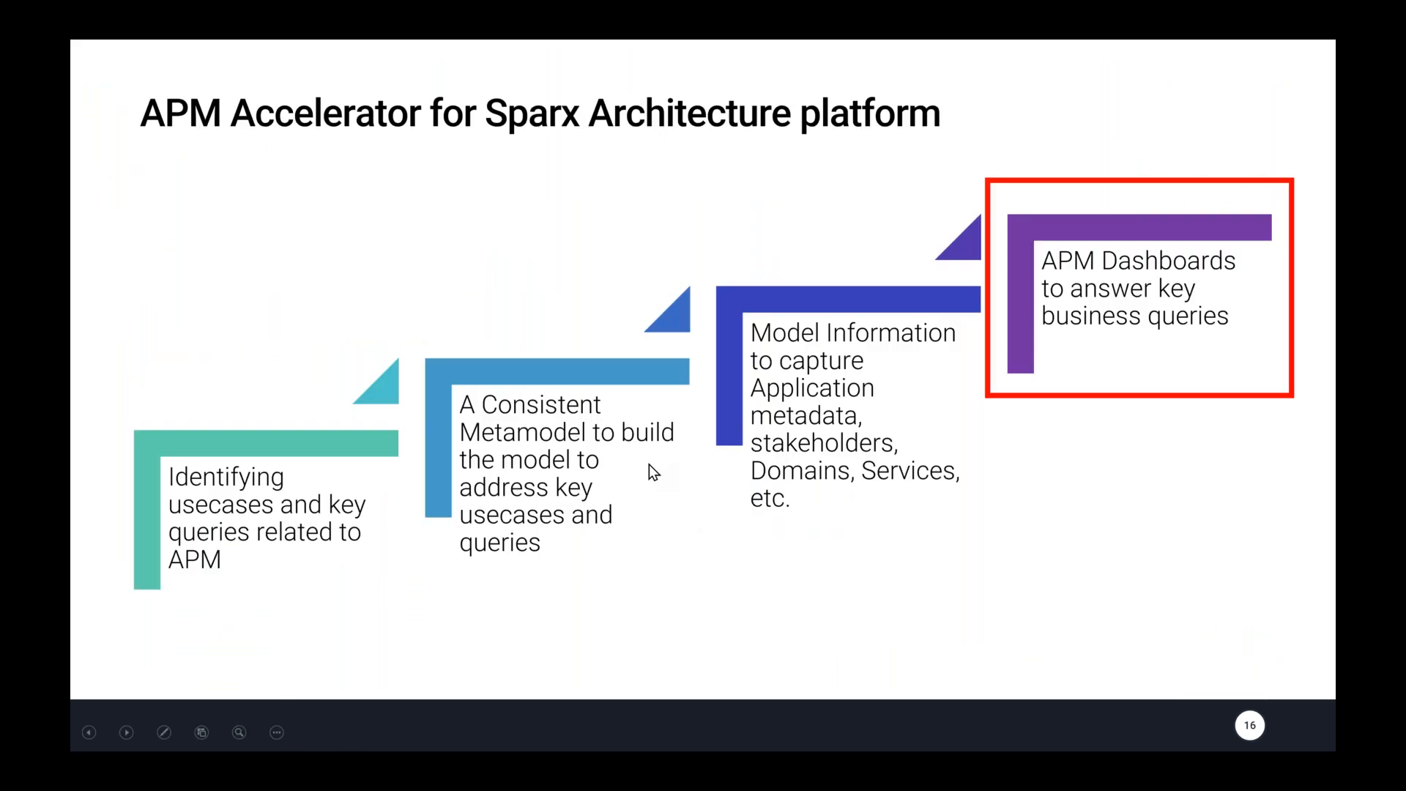
pyautogui.click(649, 464)
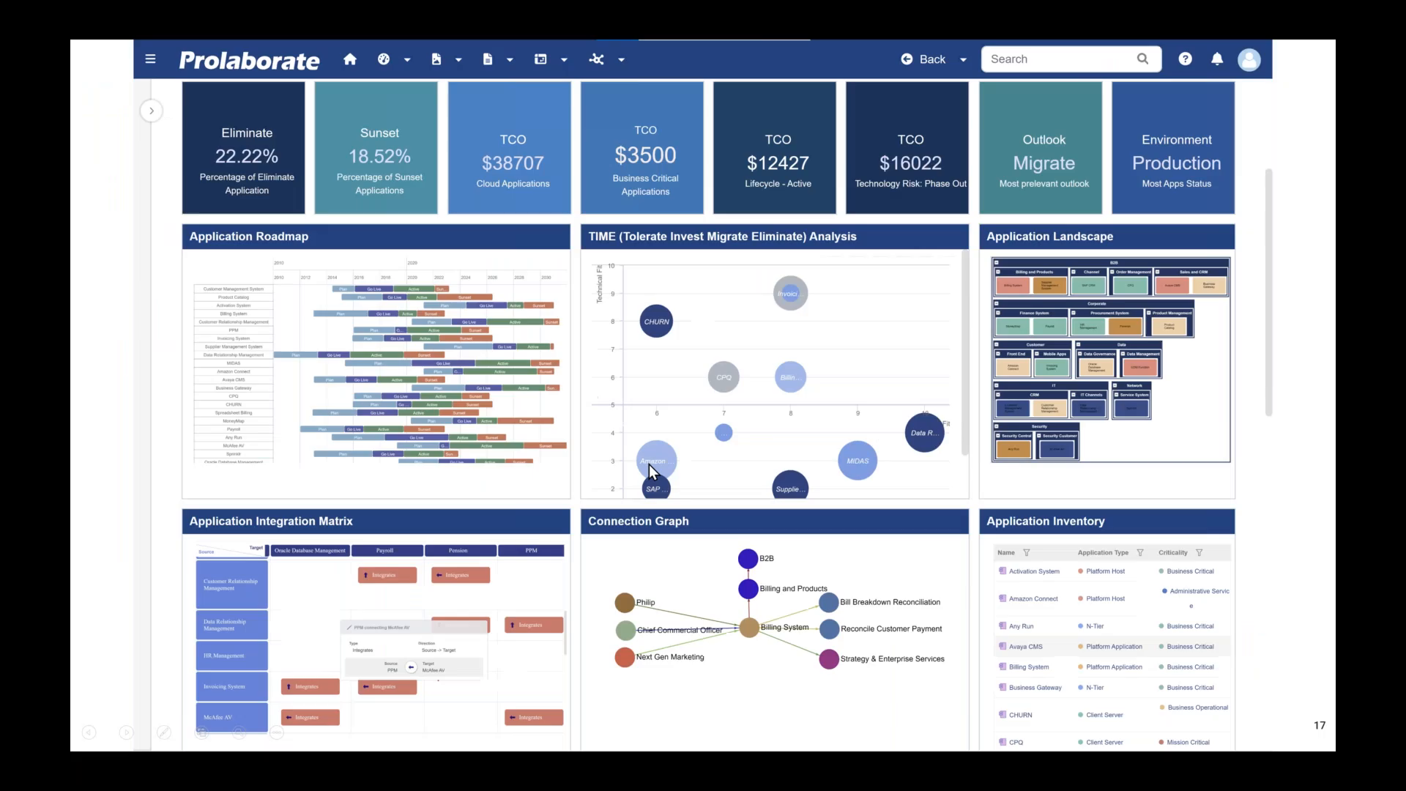
pyautogui.click(649, 465)
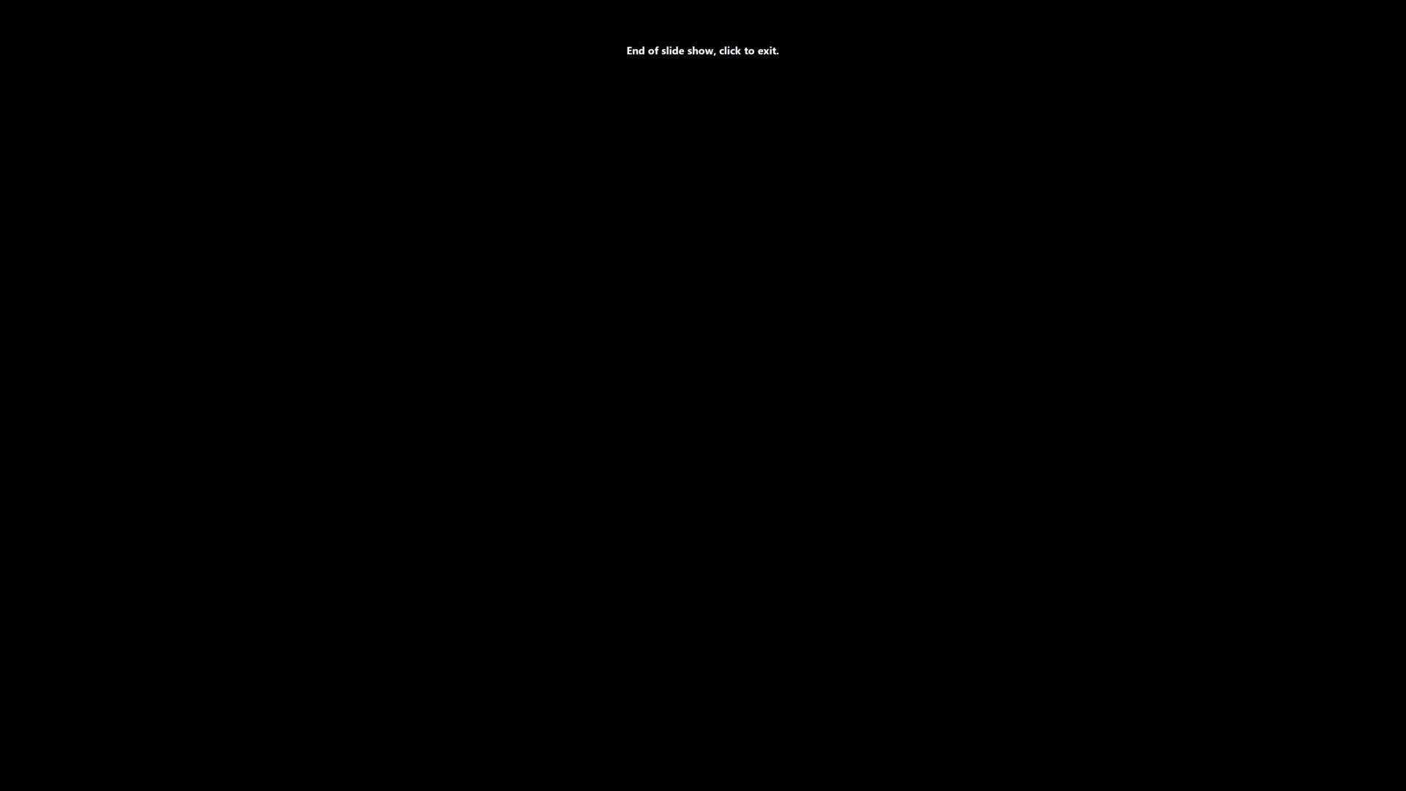
pyautogui.press('Escape')
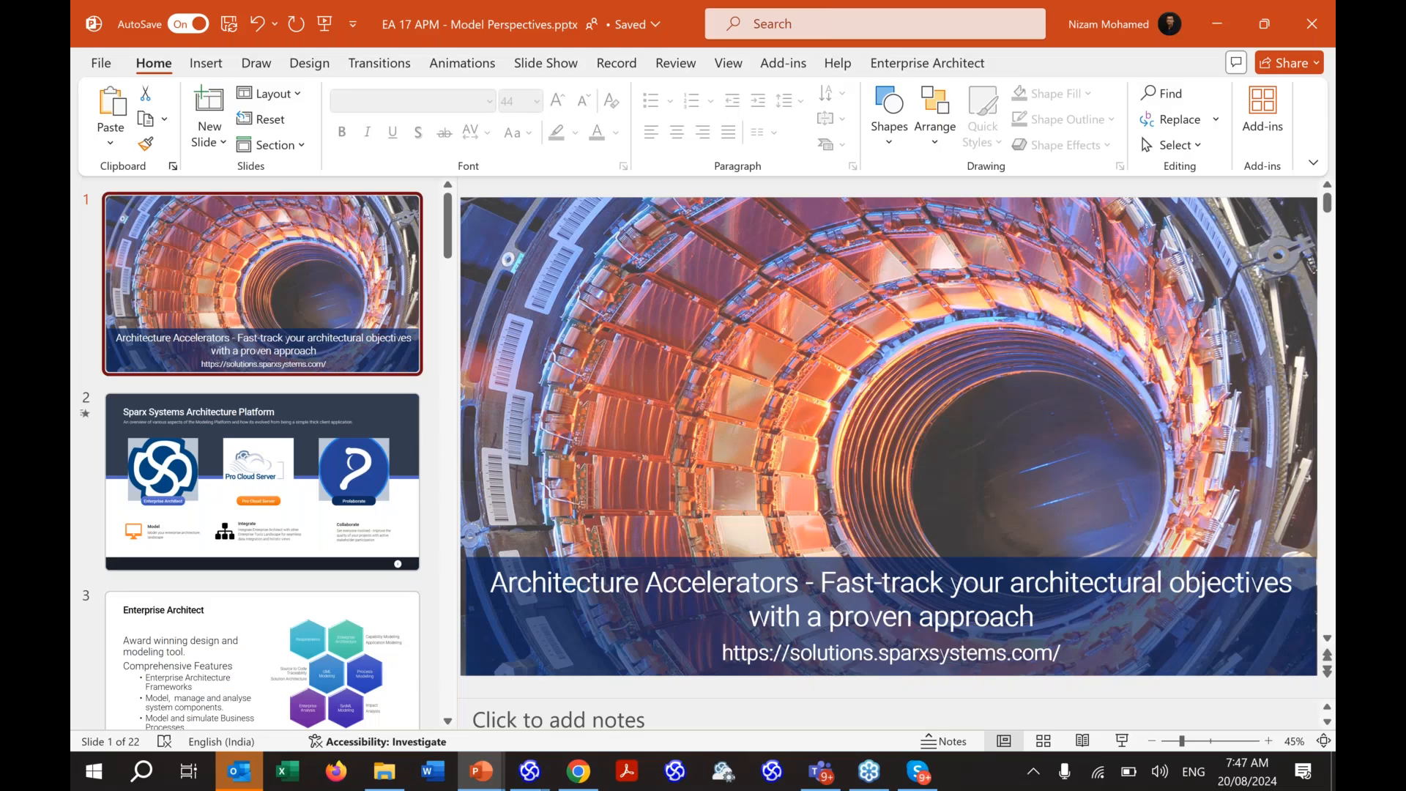
# - Minimise PowerPoint to return to the Enterprise Architect diagram
pyautogui.scroll(-5, 262, 454)
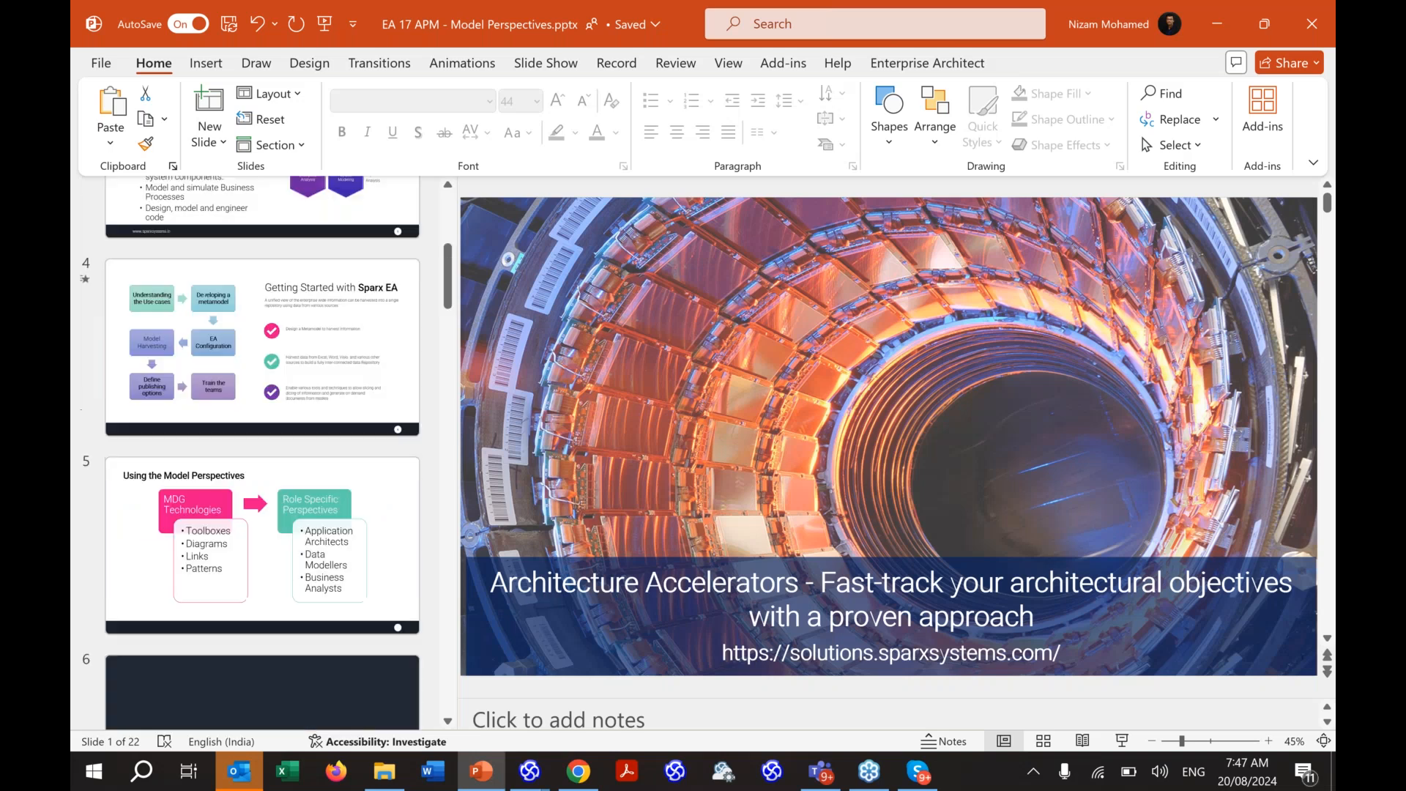
pyautogui.scroll(-15, 262, 454)
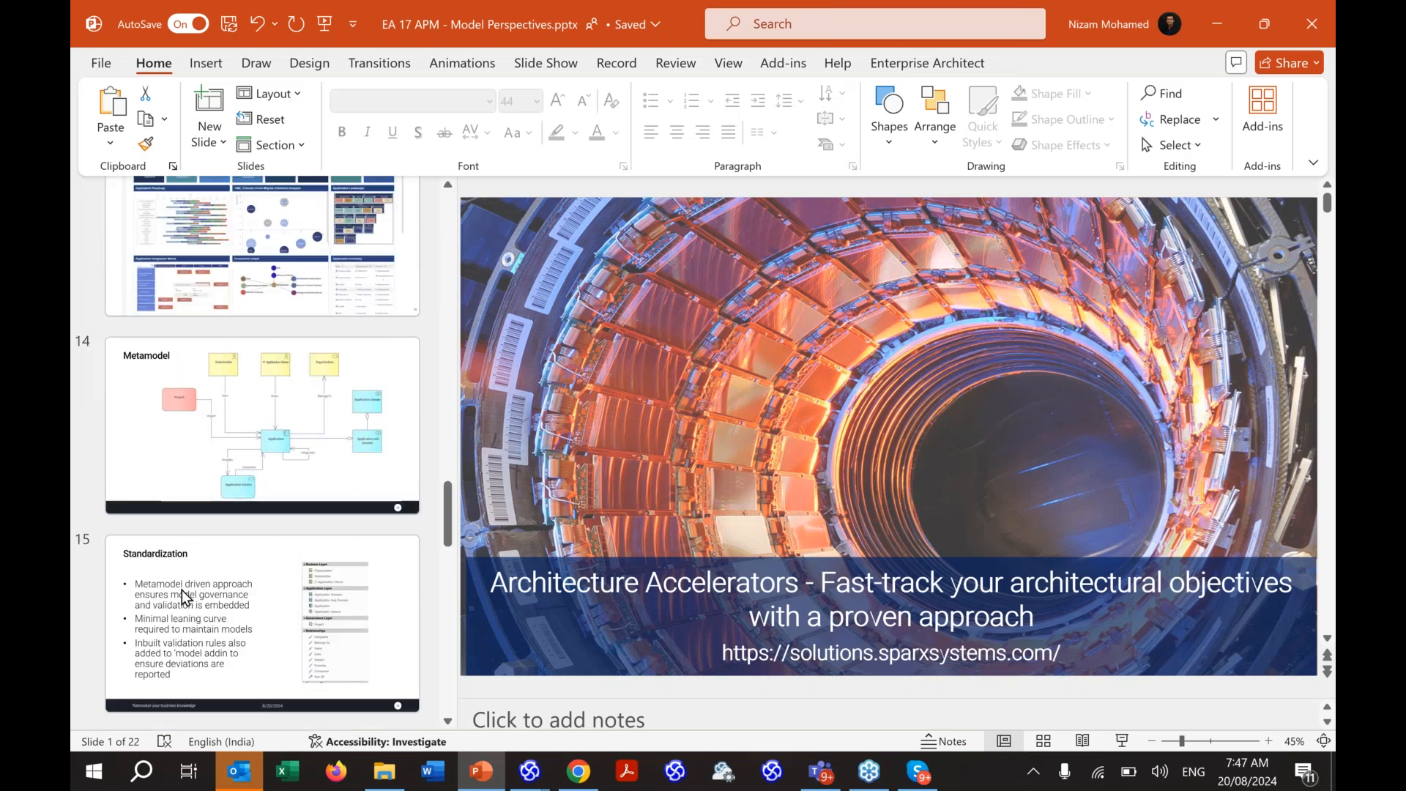
pyautogui.click(1218, 24)
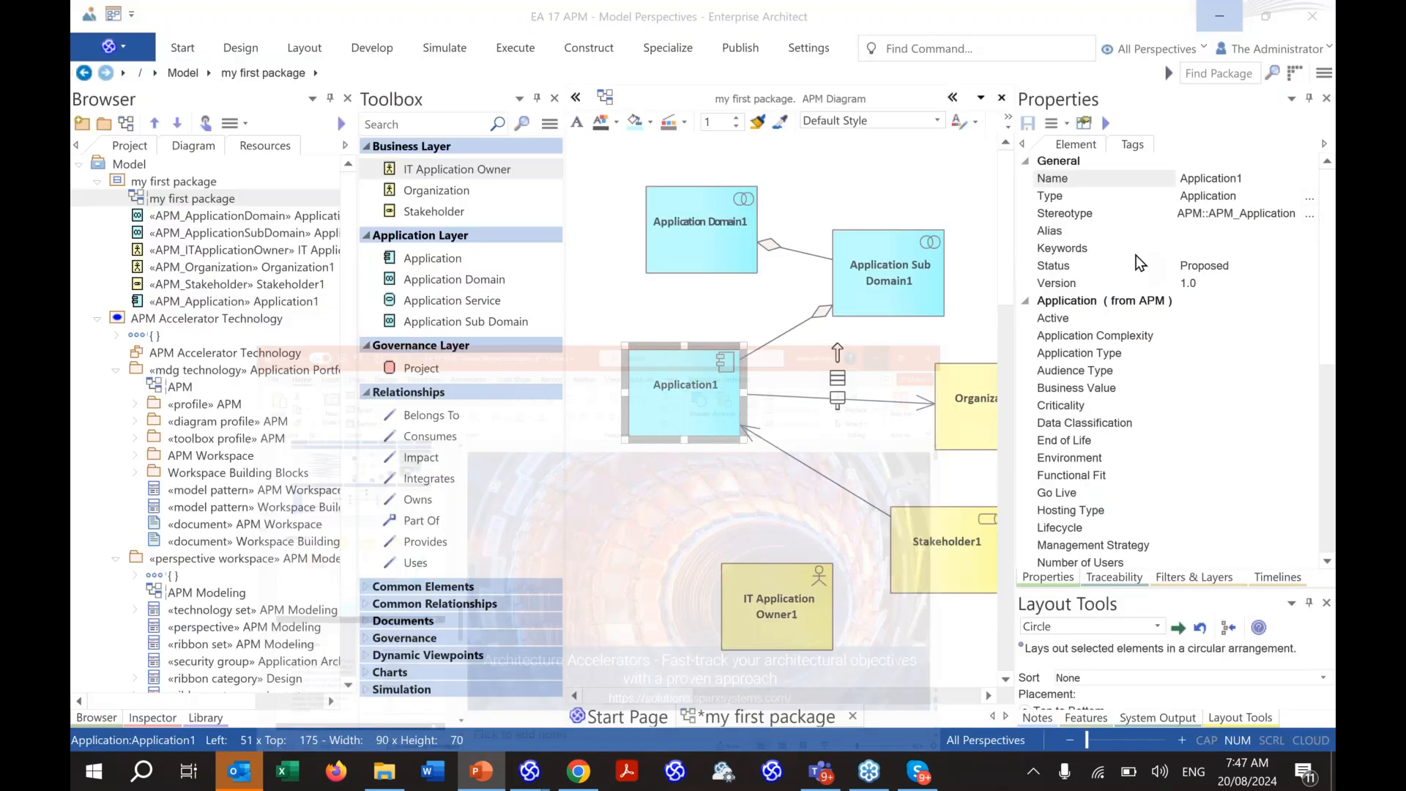
# - Place a new Application element, Application2, on the diagram and adjust its position
pyautogui.moveTo(413, 260); pyautogui.dragTo(630, 494)
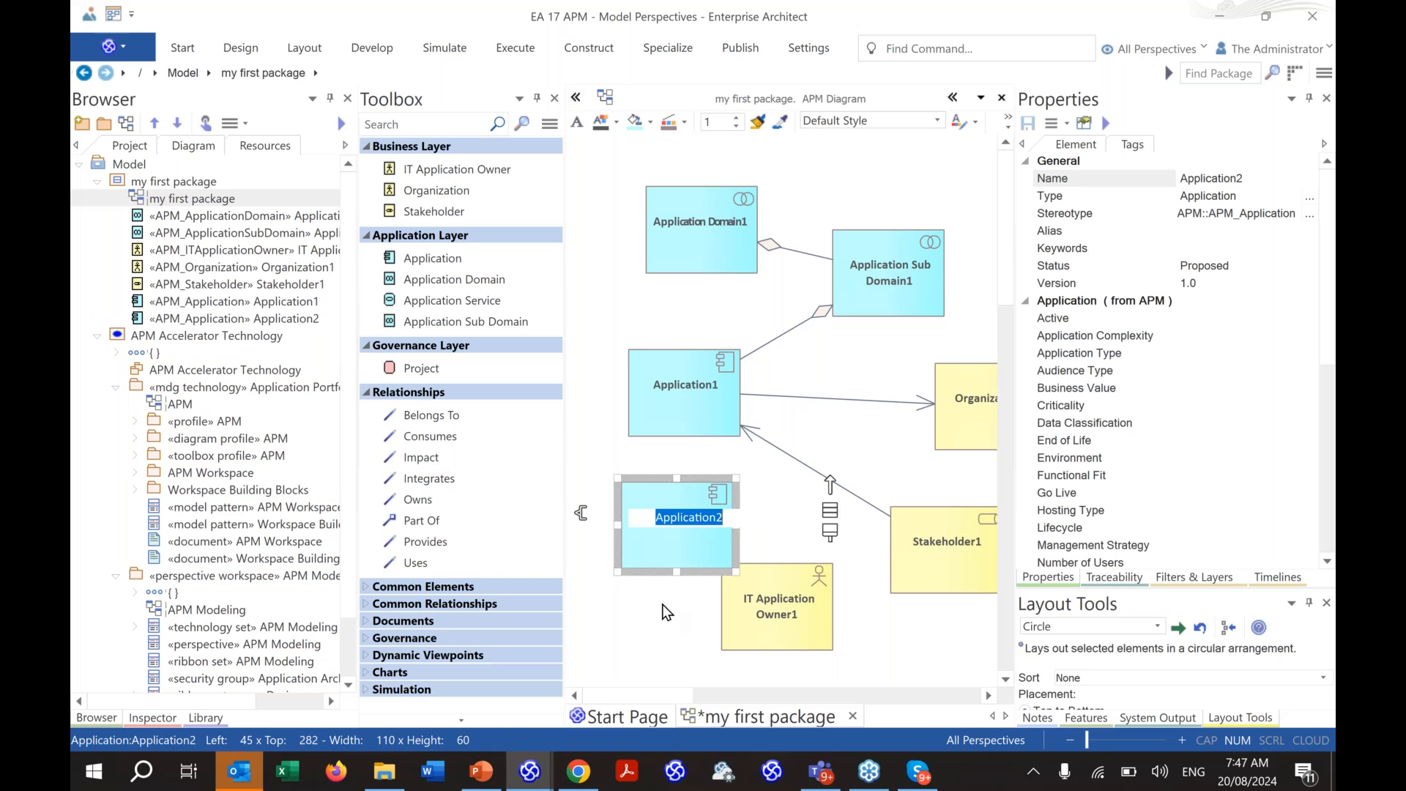
pyautogui.moveTo(668, 550); pyautogui.dragTo(637, 513)
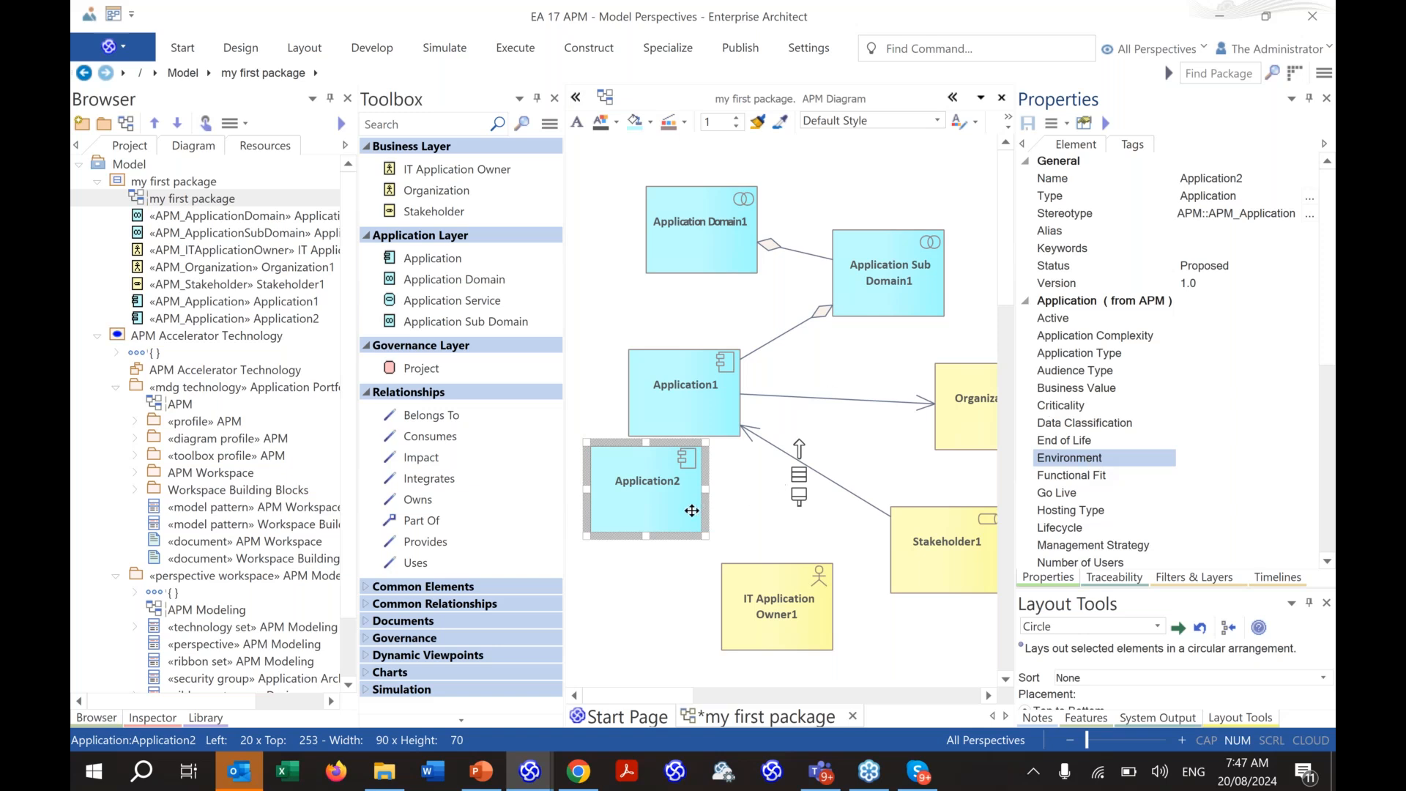
pyautogui.moveTo(691, 510); pyautogui.dragTo(683, 528)
# - Connect IT Application Owner1 and Application2 with an Owns relationship
pyautogui.moveTo(791, 466); pyautogui.dragTo(851, 608)
pyautogui.click(851, 610)
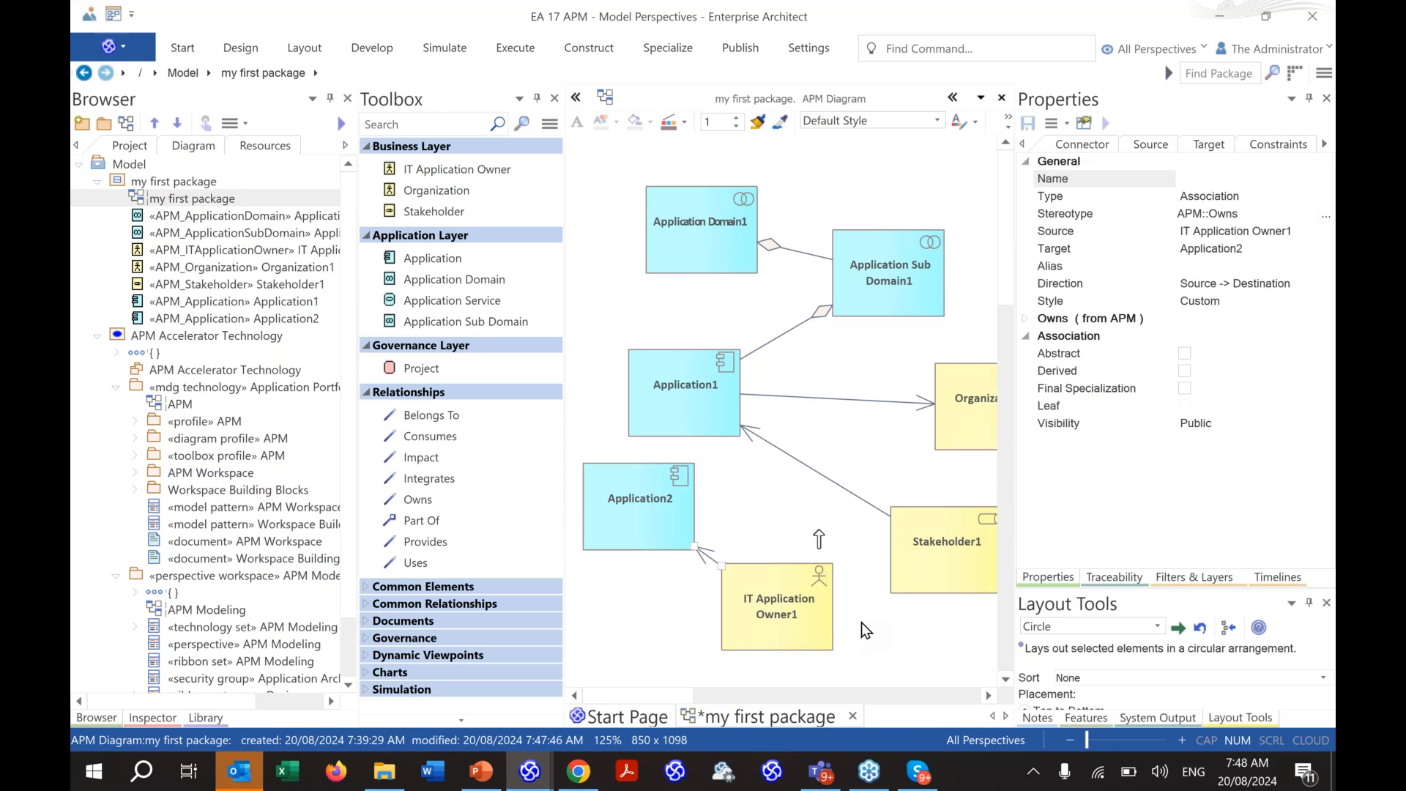
pyautogui.click(1323, 79)
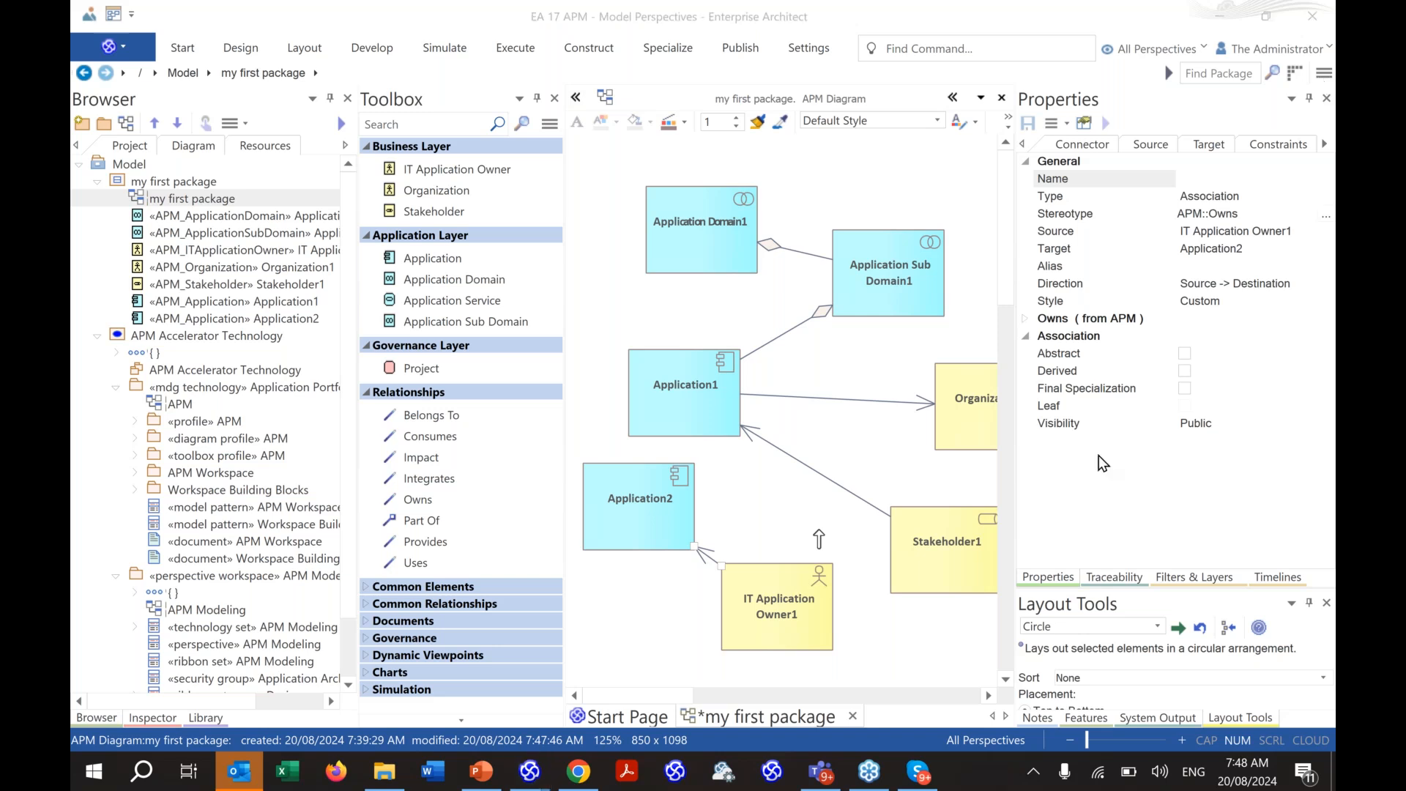